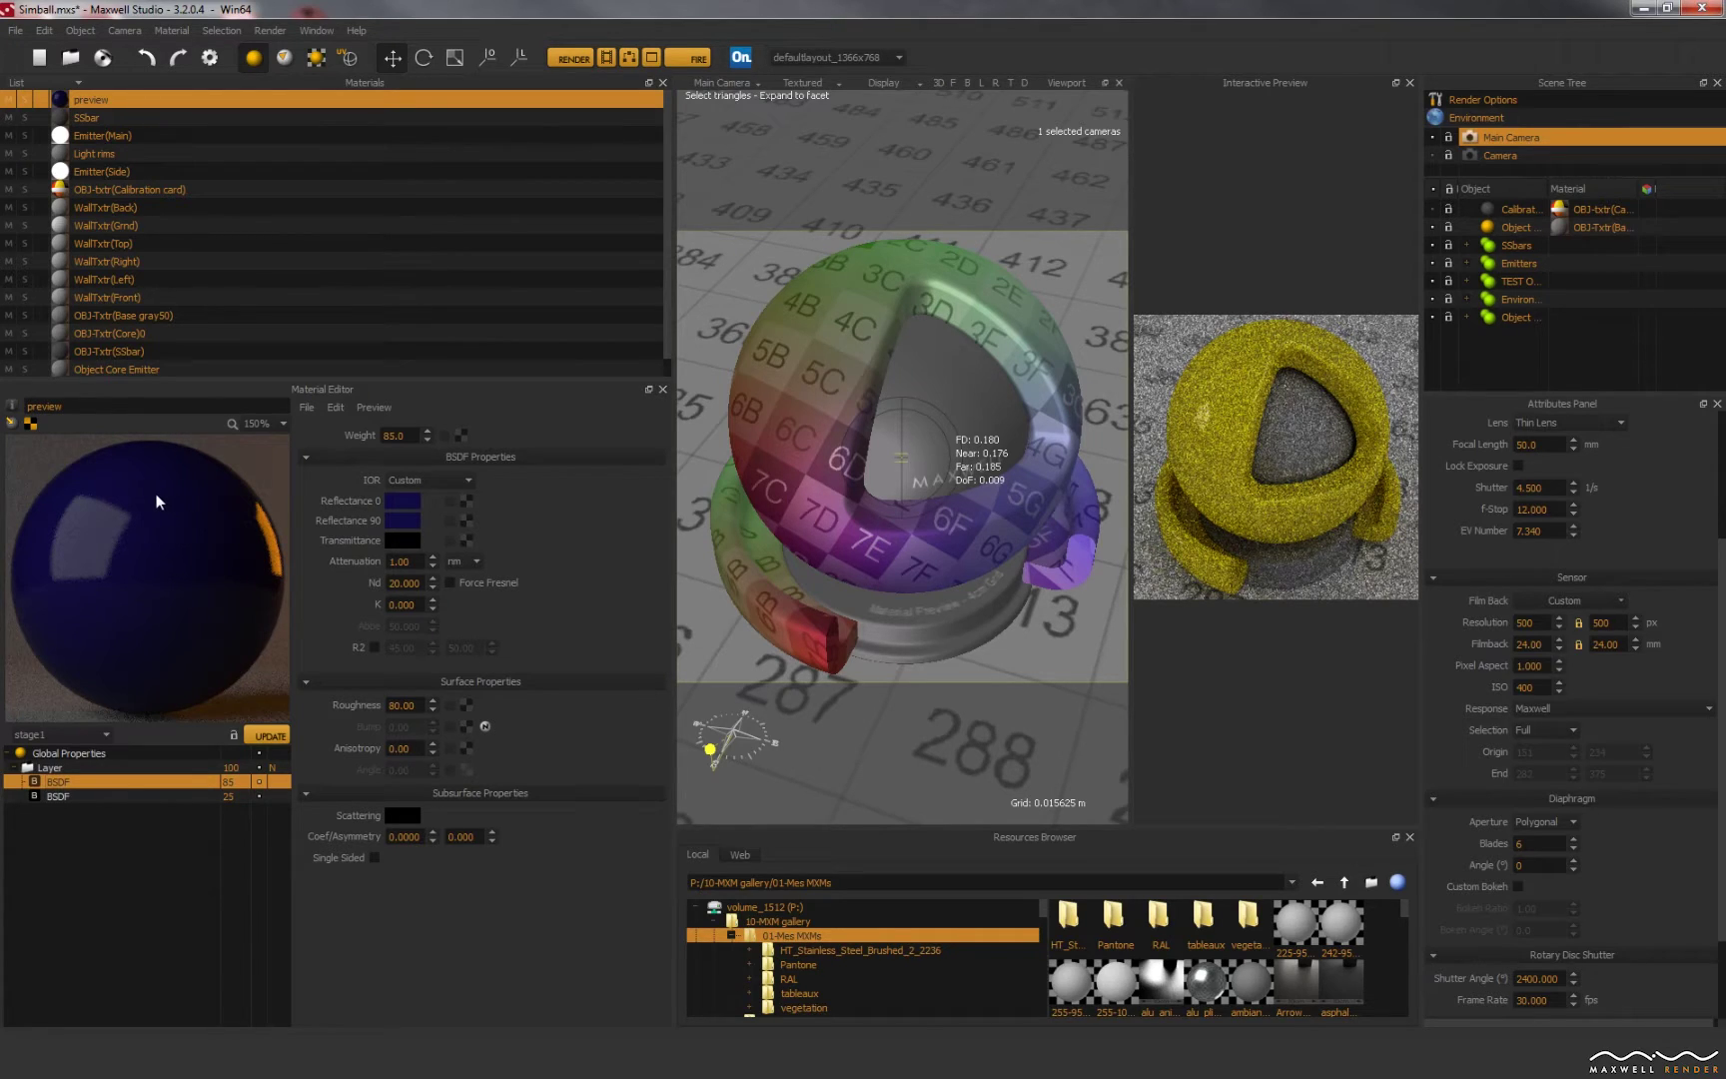
Step: Set Reflectance 0 and Reflectance 90 of the first BSDF to orange (about RGB 205, 94, 34) and re-render the material preview
{"action": "left_click", "coordinate": [401, 500]}
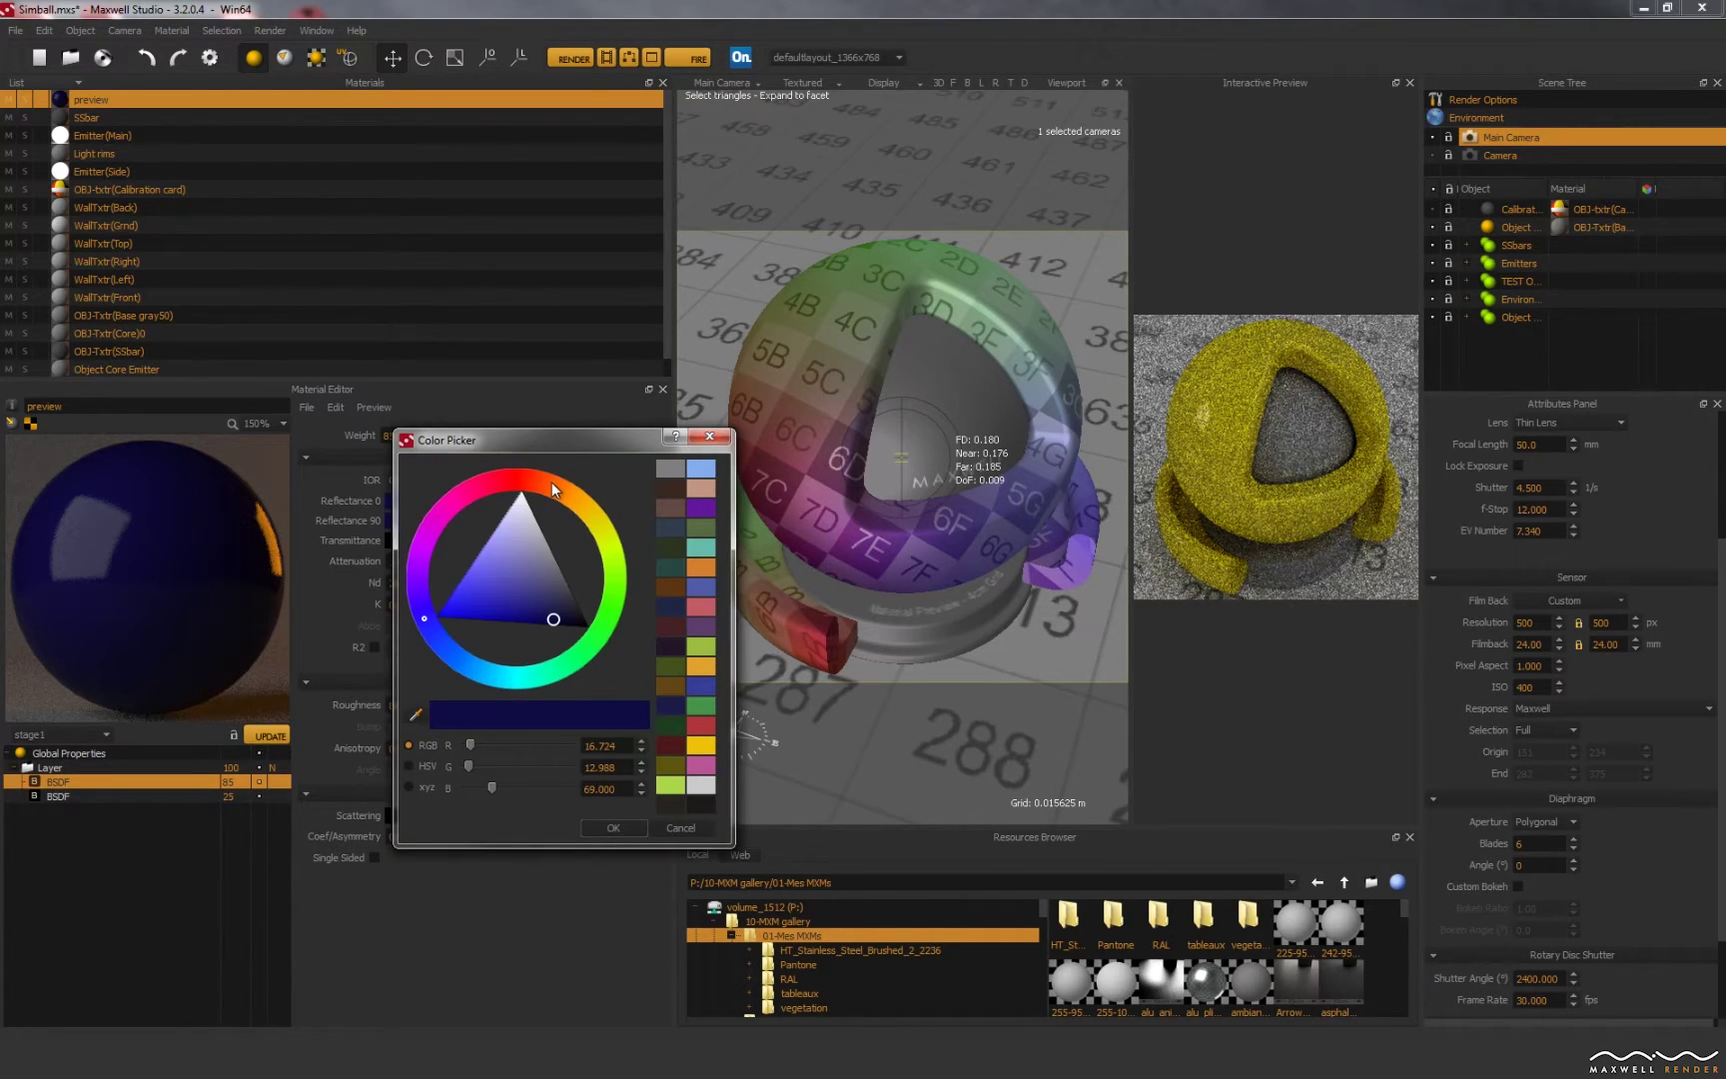
{"action": "left_click", "coordinate": [553, 485]}
{"action": "left_click", "coordinate": [527, 543]}
{"action": "left_click", "coordinate": [614, 828]}
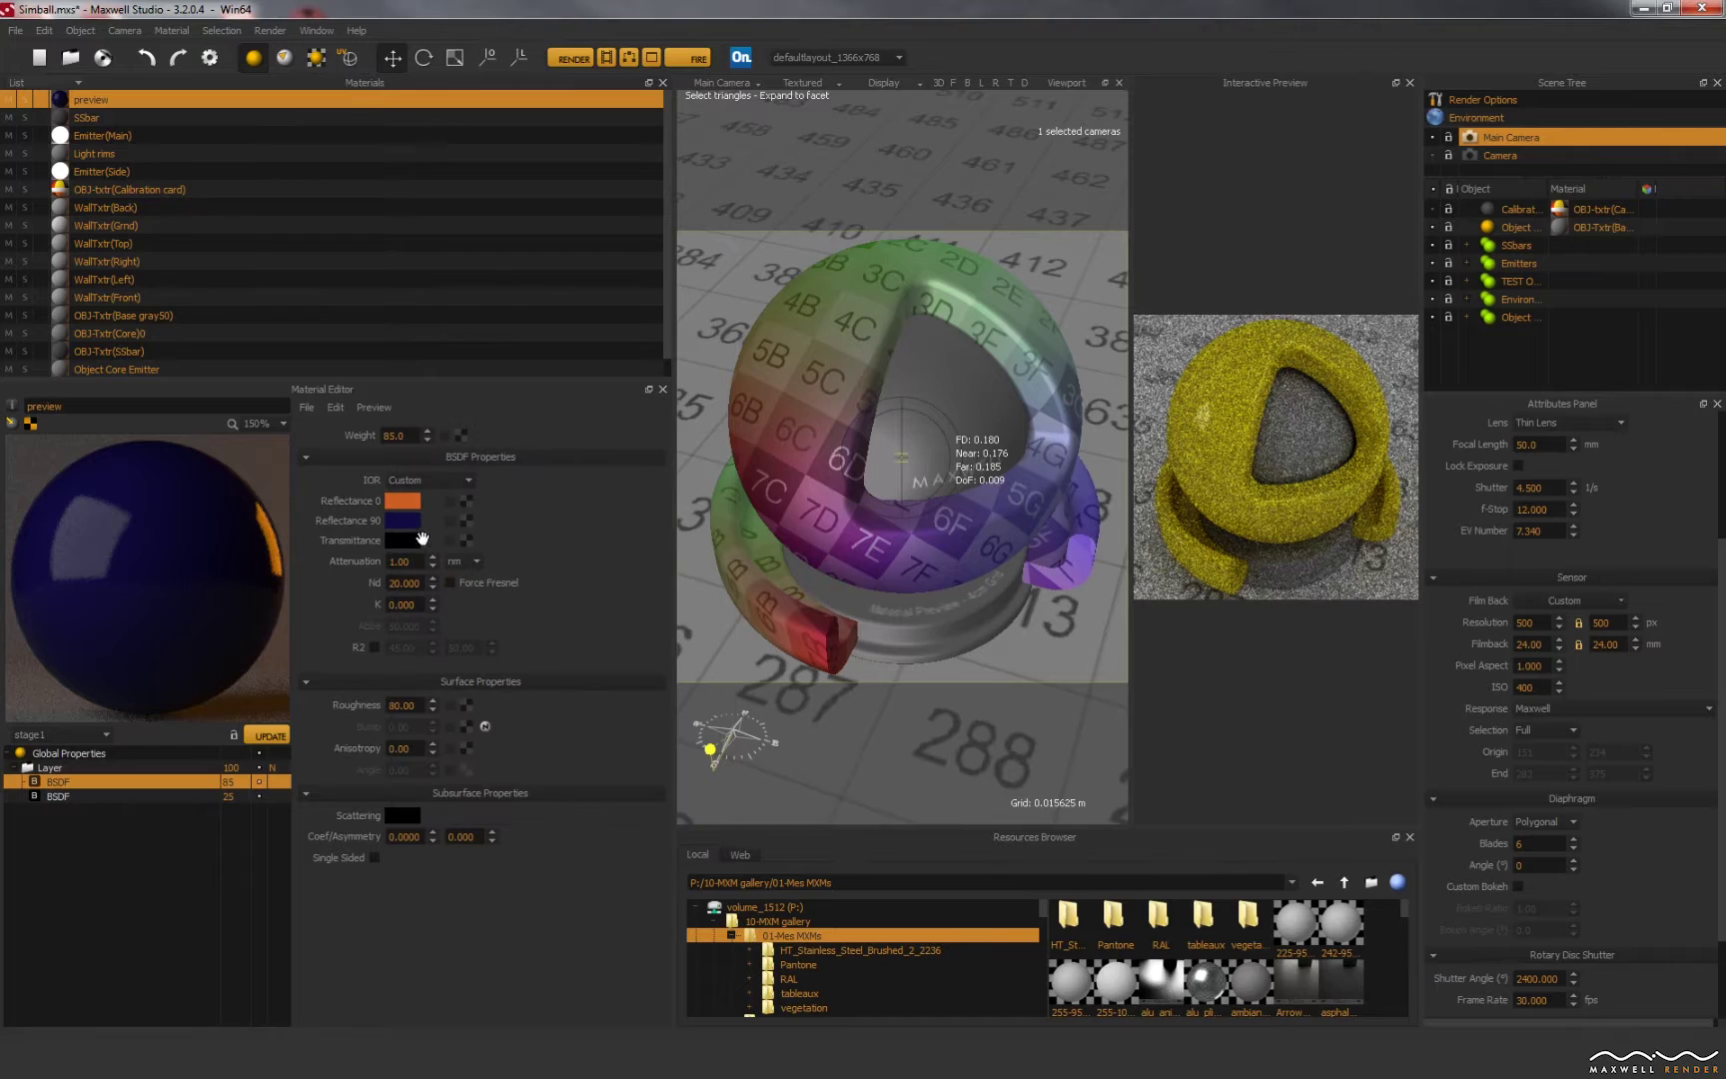
{"action": "left_click_drag", "start_coordinate": [409, 516], "coordinate": [405, 525]}
{"action": "left_click", "coordinate": [260, 735]}
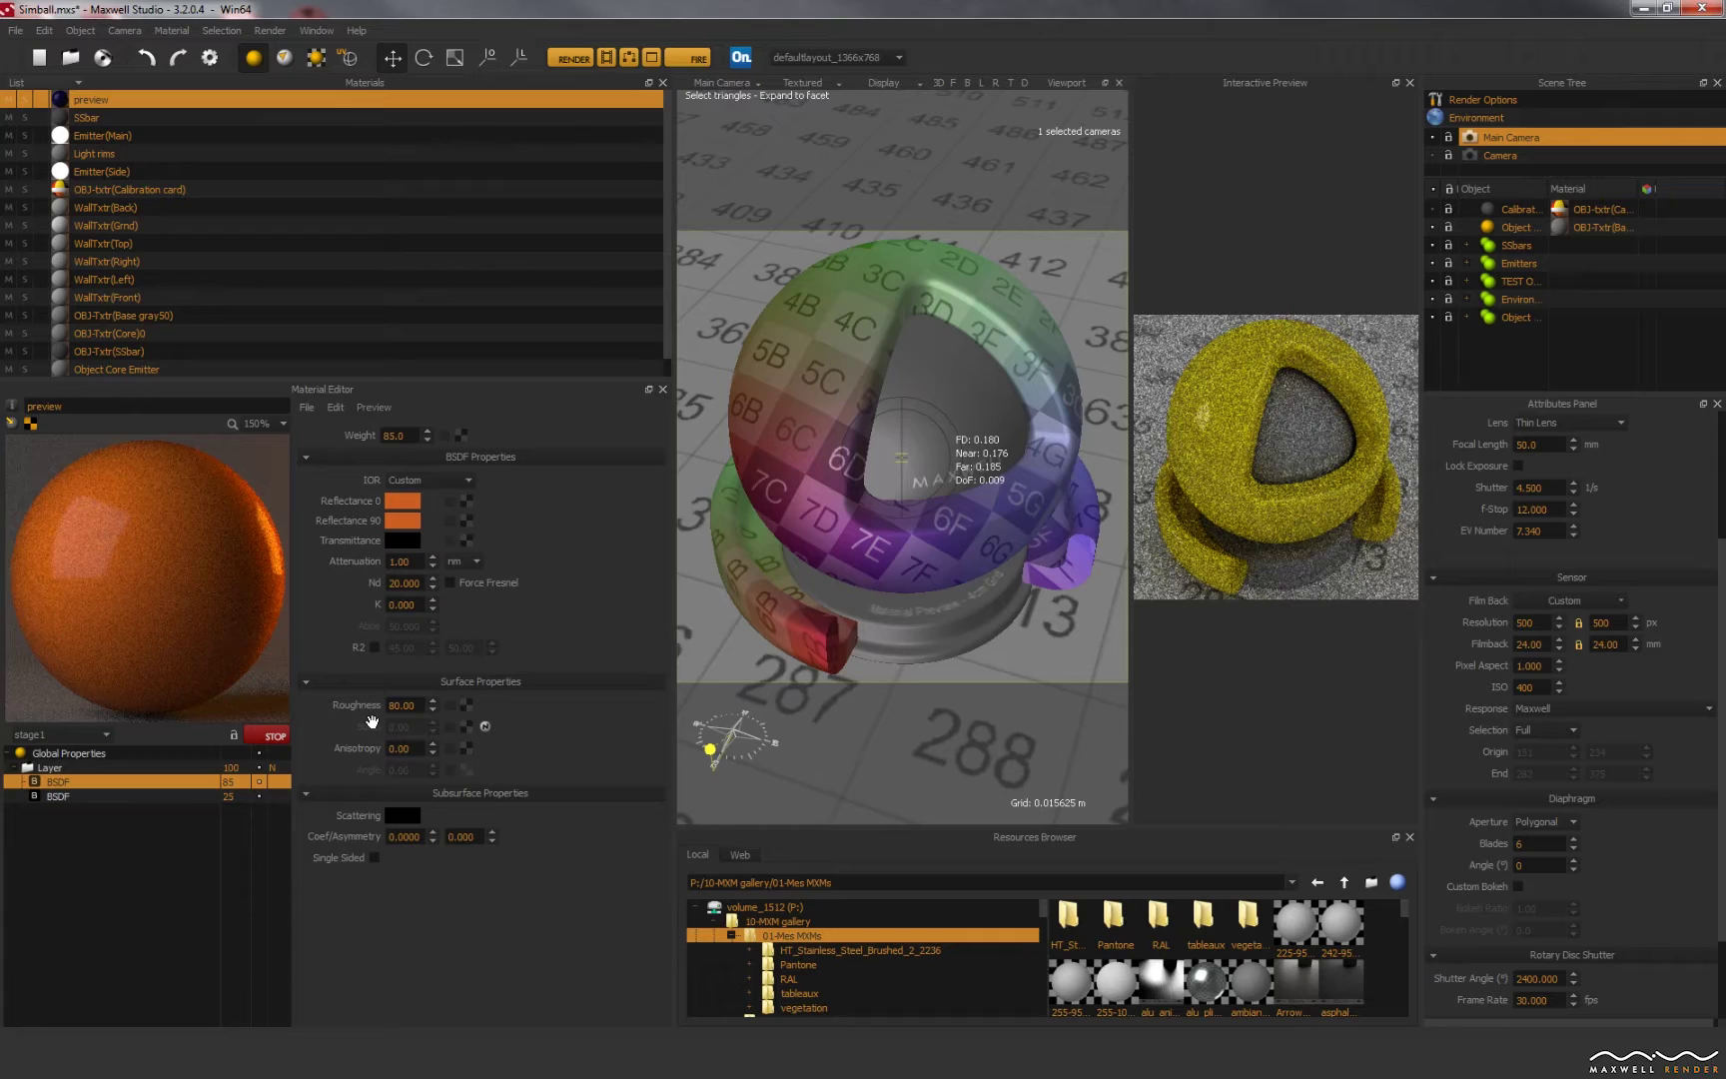
{"action": "left_click", "coordinate": [278, 732]}
{"action": "double_click", "coordinate": [139, 559]}
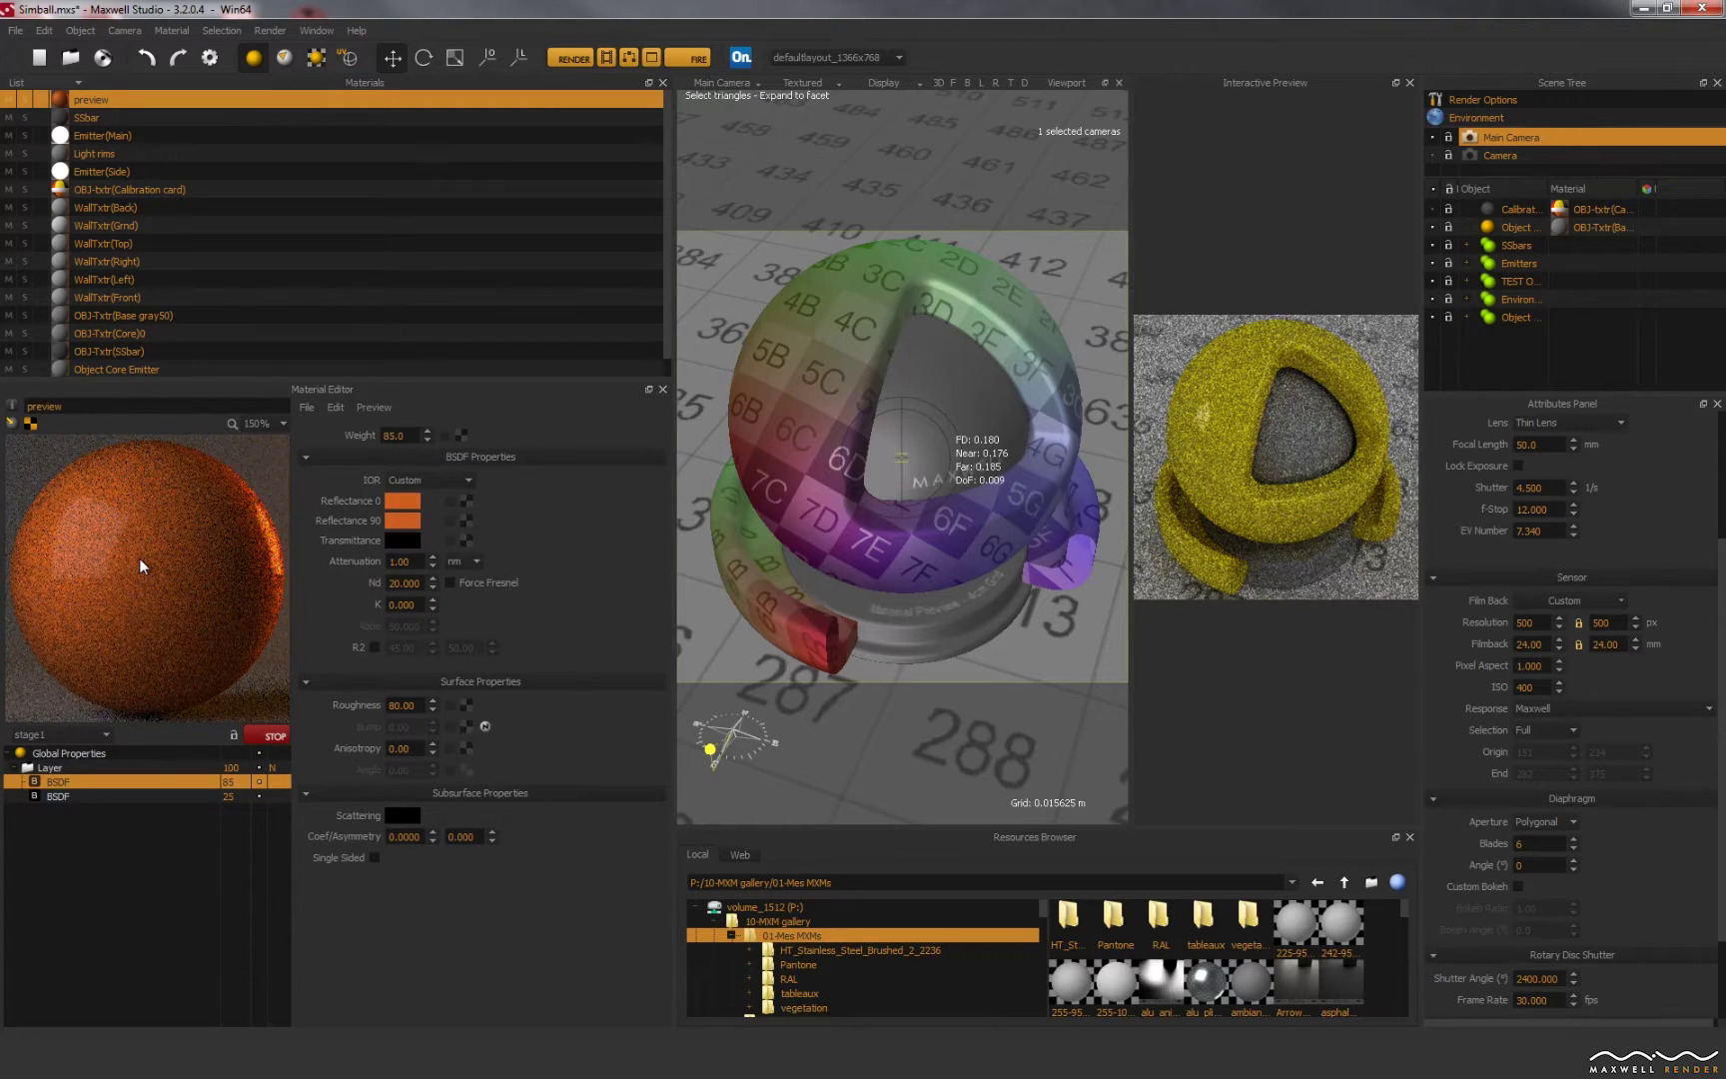
Step: Set Reflectance 0 of the first BSDF to bright red and give Reflectance 90 the same colour
{"action": "left_click", "coordinate": [391, 504]}
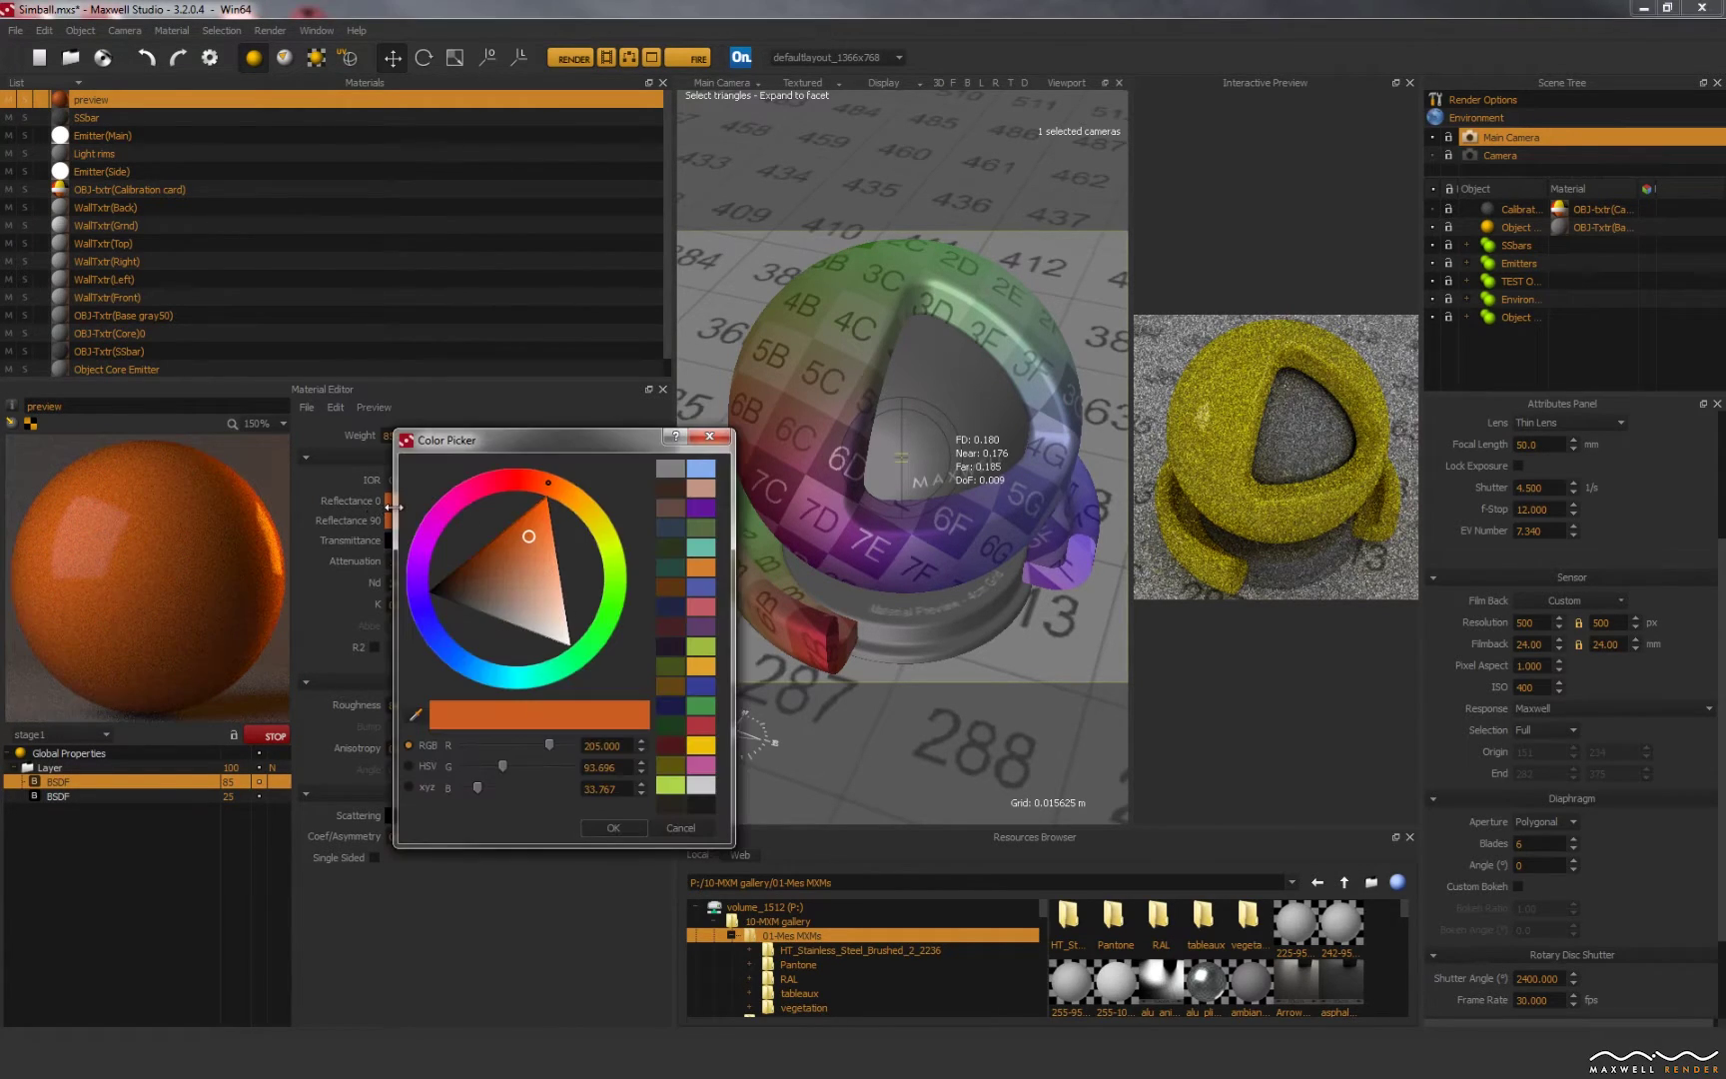
{"action": "left_click", "coordinate": [517, 497]}
{"action": "left_click", "coordinate": [516, 517]}
{"action": "left_click", "coordinate": [610, 827]}
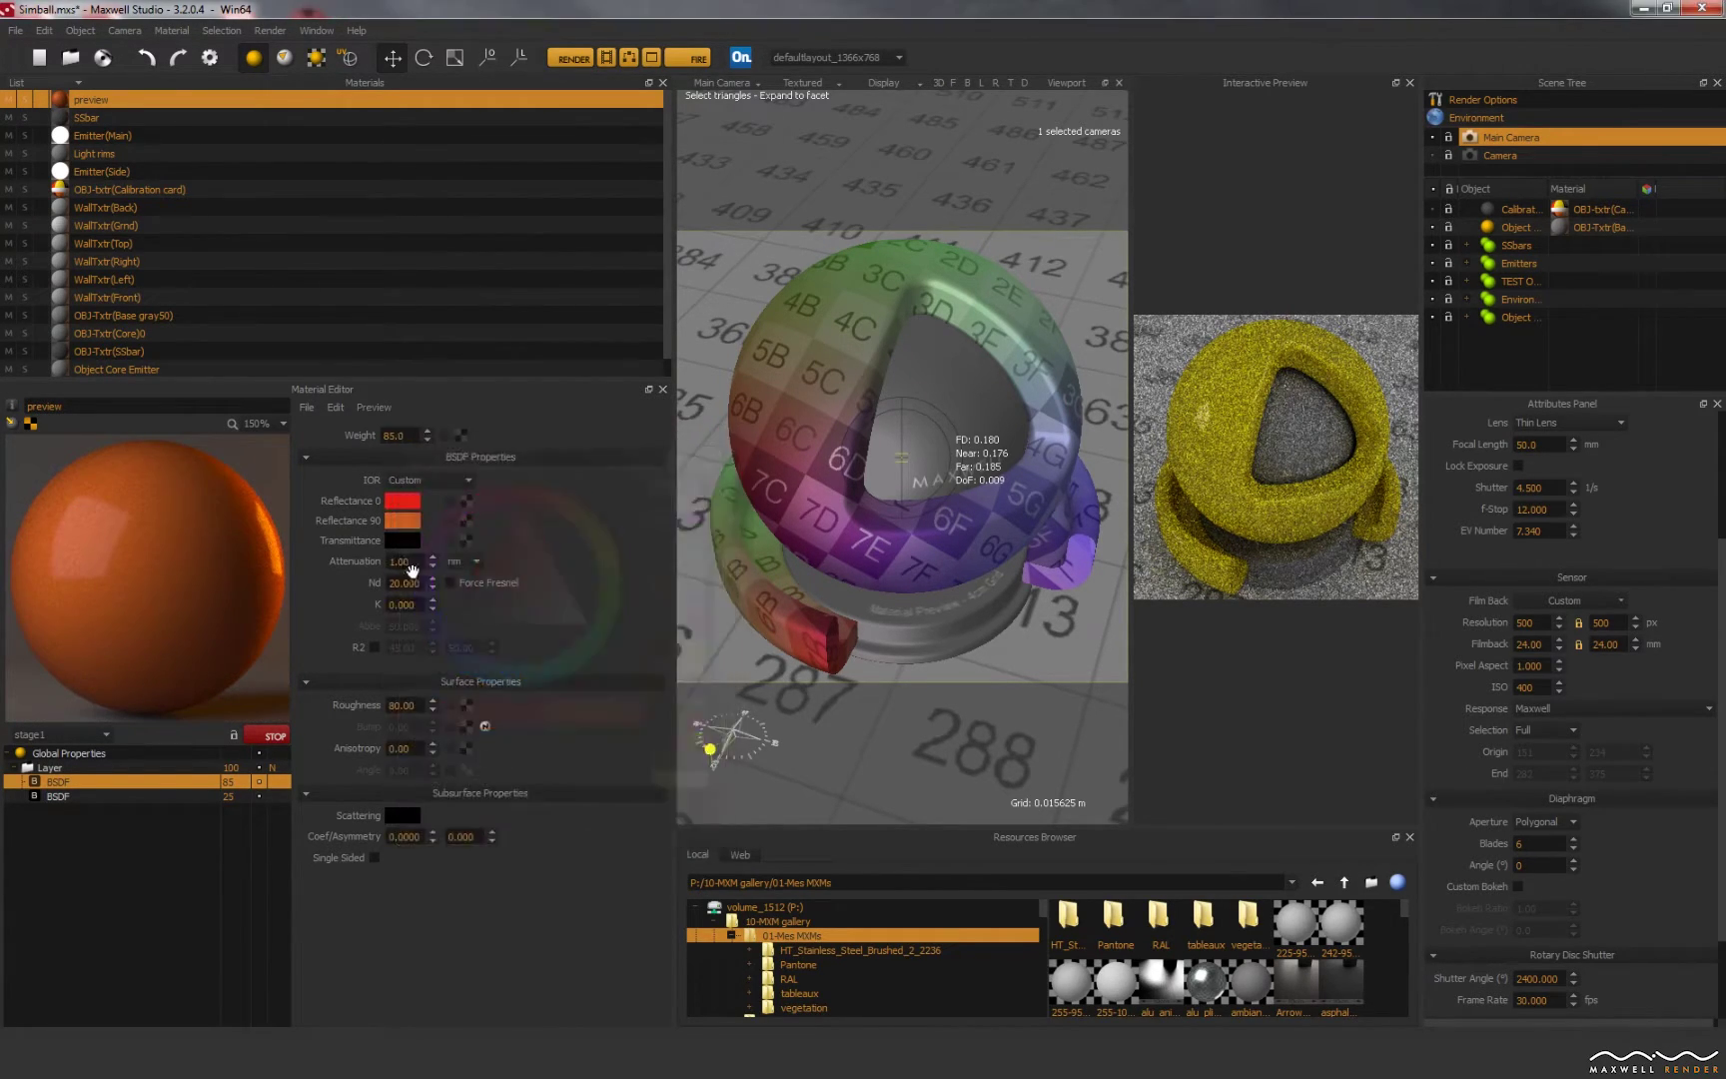
{"action": "left_click", "coordinate": [391, 500]}
{"action": "left_click", "coordinate": [613, 828]}
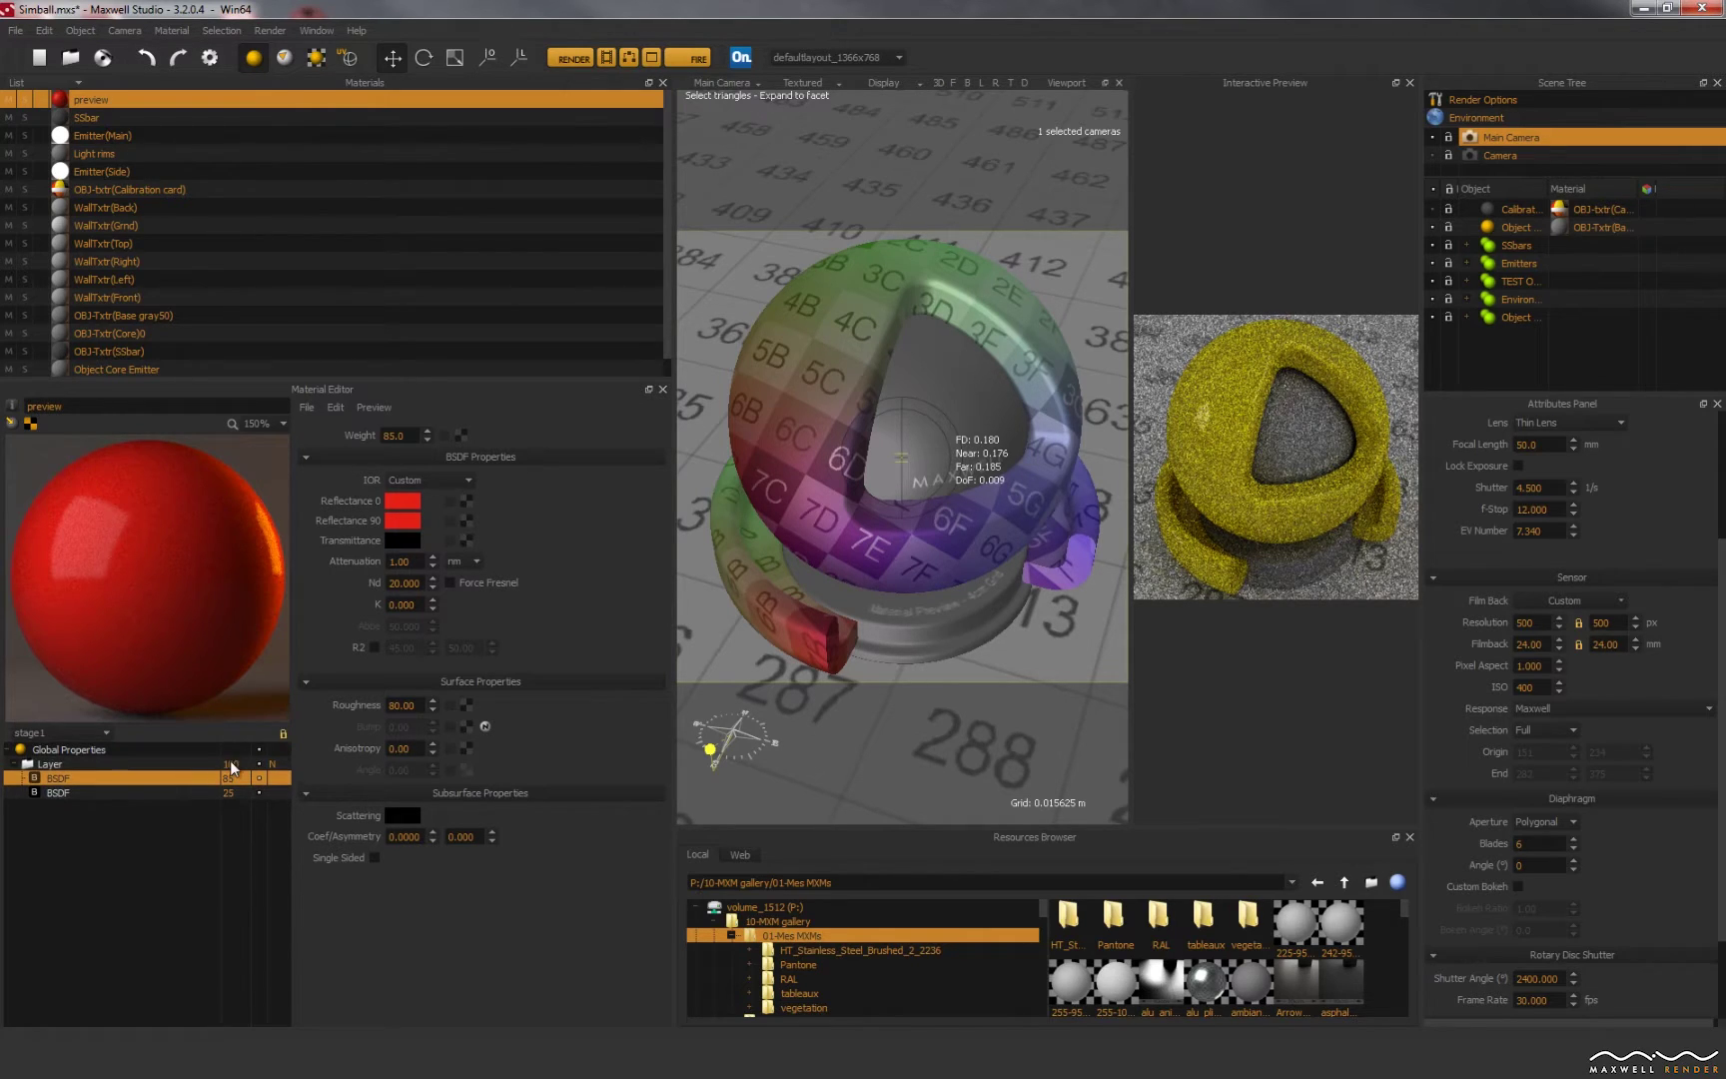
Step: Set the first BSDF's Reflectance 0 to blue (about RGB 57, 23, 230) and Reflectance 90 to violet-blue (about RGB 78, 21, 210)
{"action": "left_click", "coordinate": [413, 503]}
{"action": "mouse_move", "coordinate": [590, 512]}
{"action": "left_mouse_down"}
{"action": "mouse_move", "coordinate": [601, 629]}
{"action": "mouse_move", "coordinate": [526, 536]}
{"action": "mouse_move", "coordinate": [454, 505]}
{"action": "mouse_move", "coordinate": [418, 601]}
{"action": "left_mouse_up"}
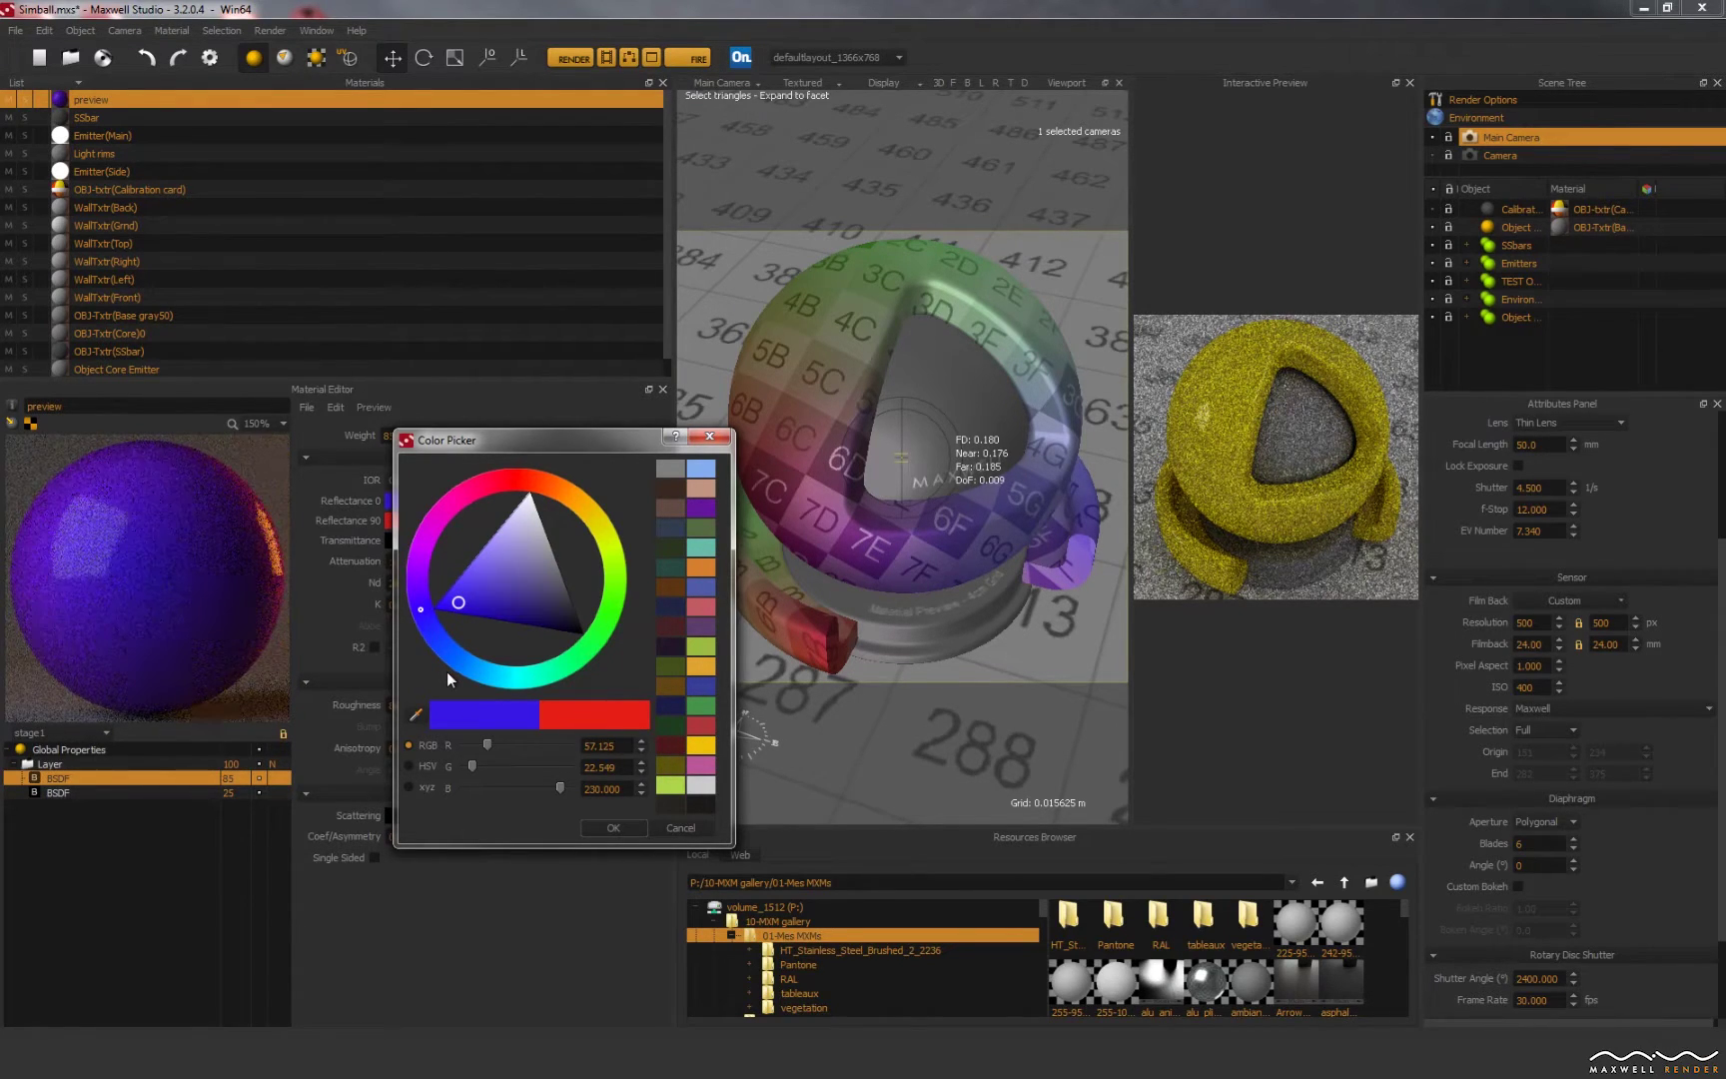
{"action": "left_click", "coordinate": [592, 825]}
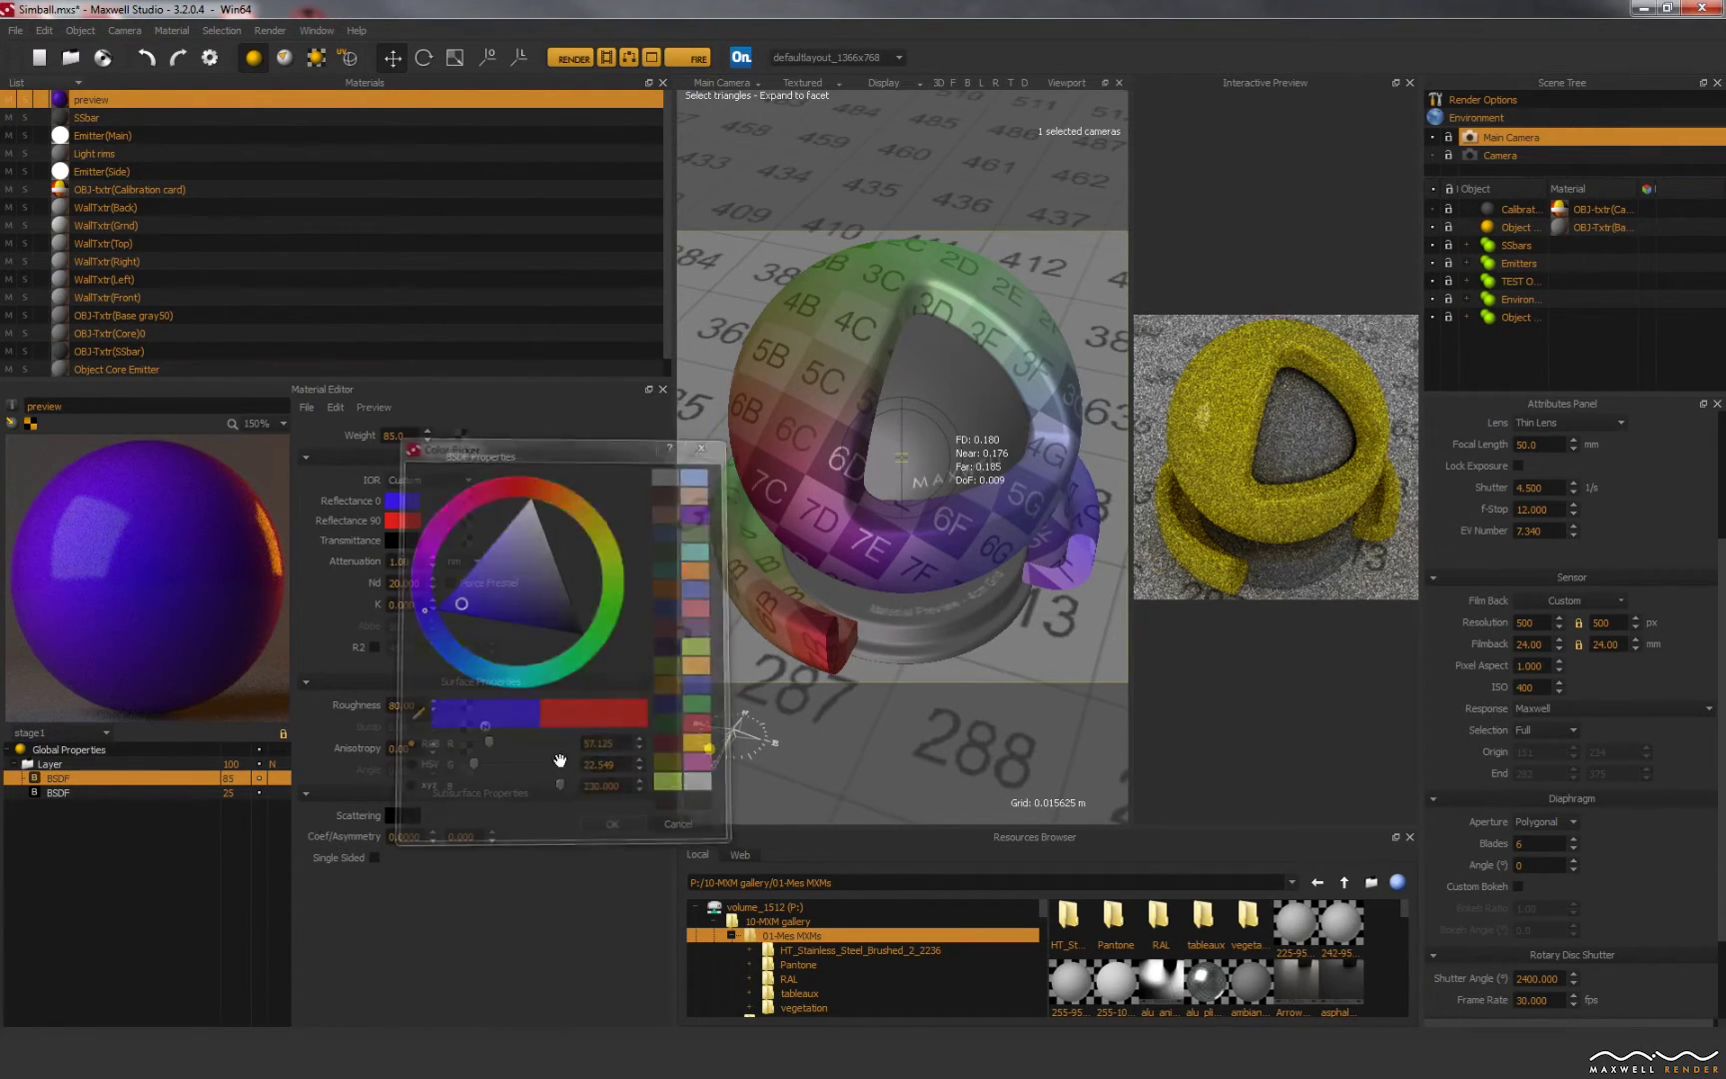
{"action": "left_click", "coordinate": [395, 521]}
{"action": "left_click", "coordinate": [419, 620]}
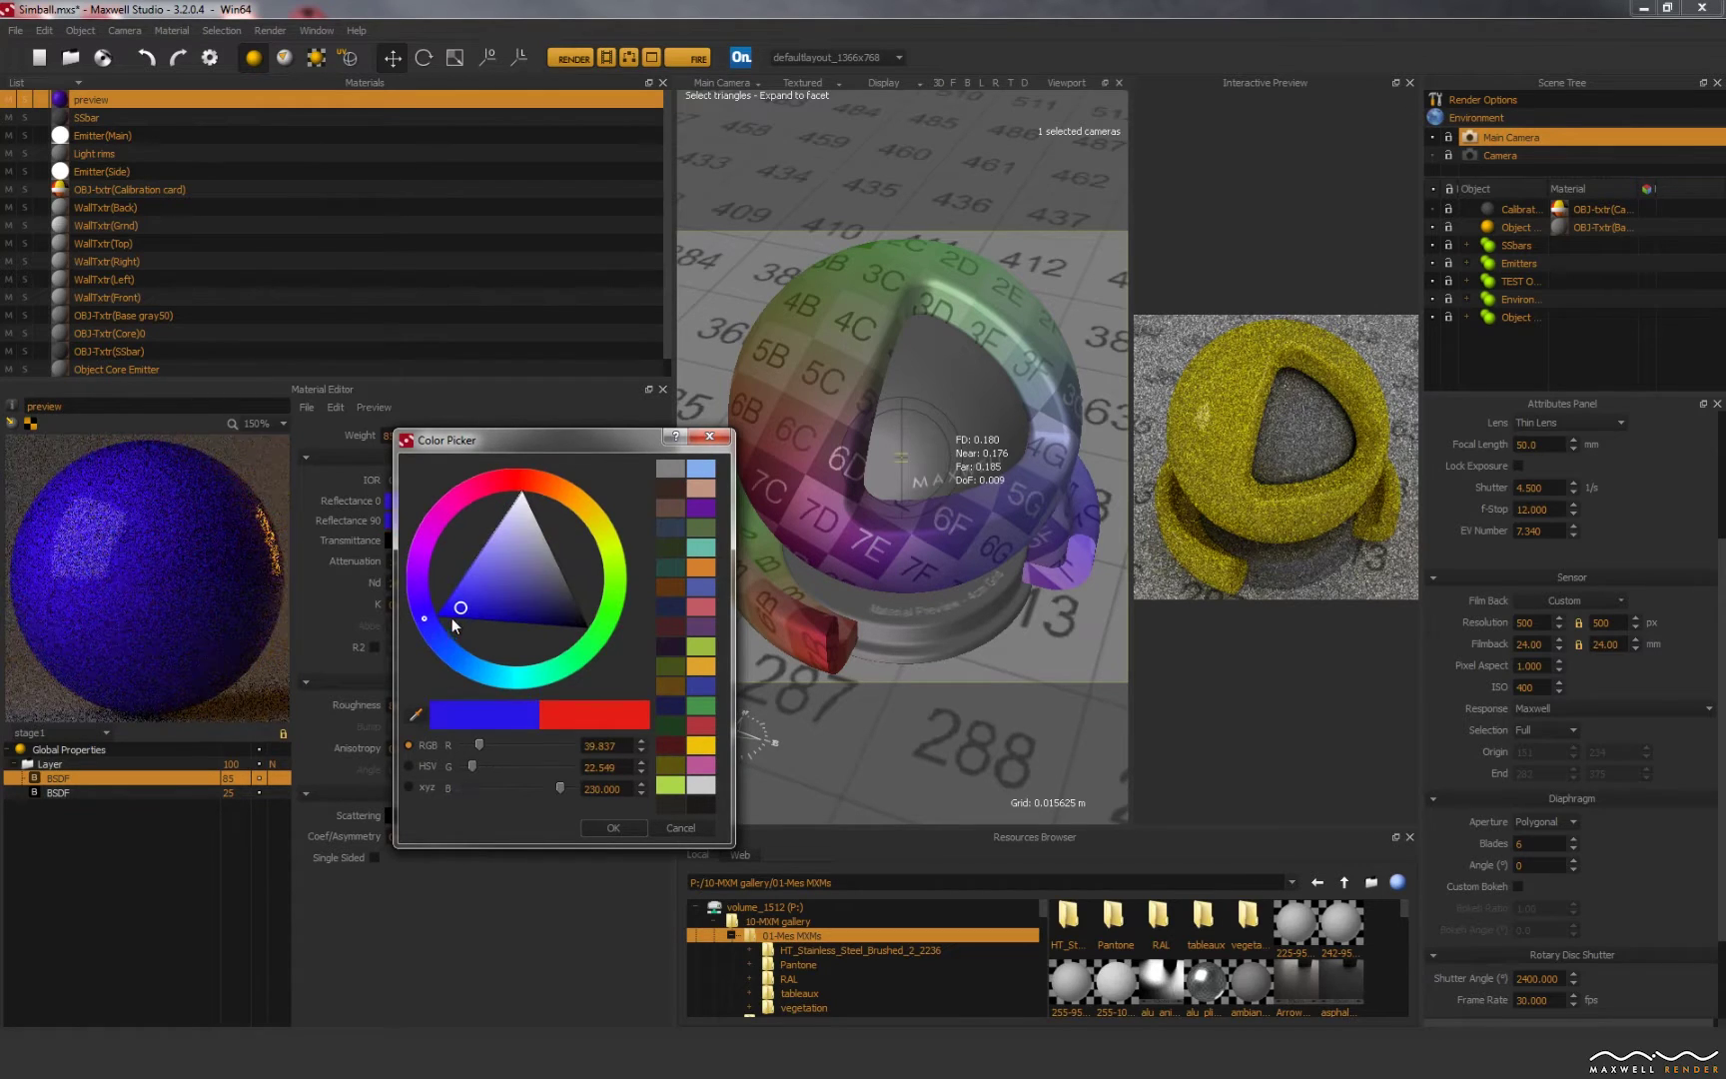
{"action": "left_click", "coordinate": [473, 609]}
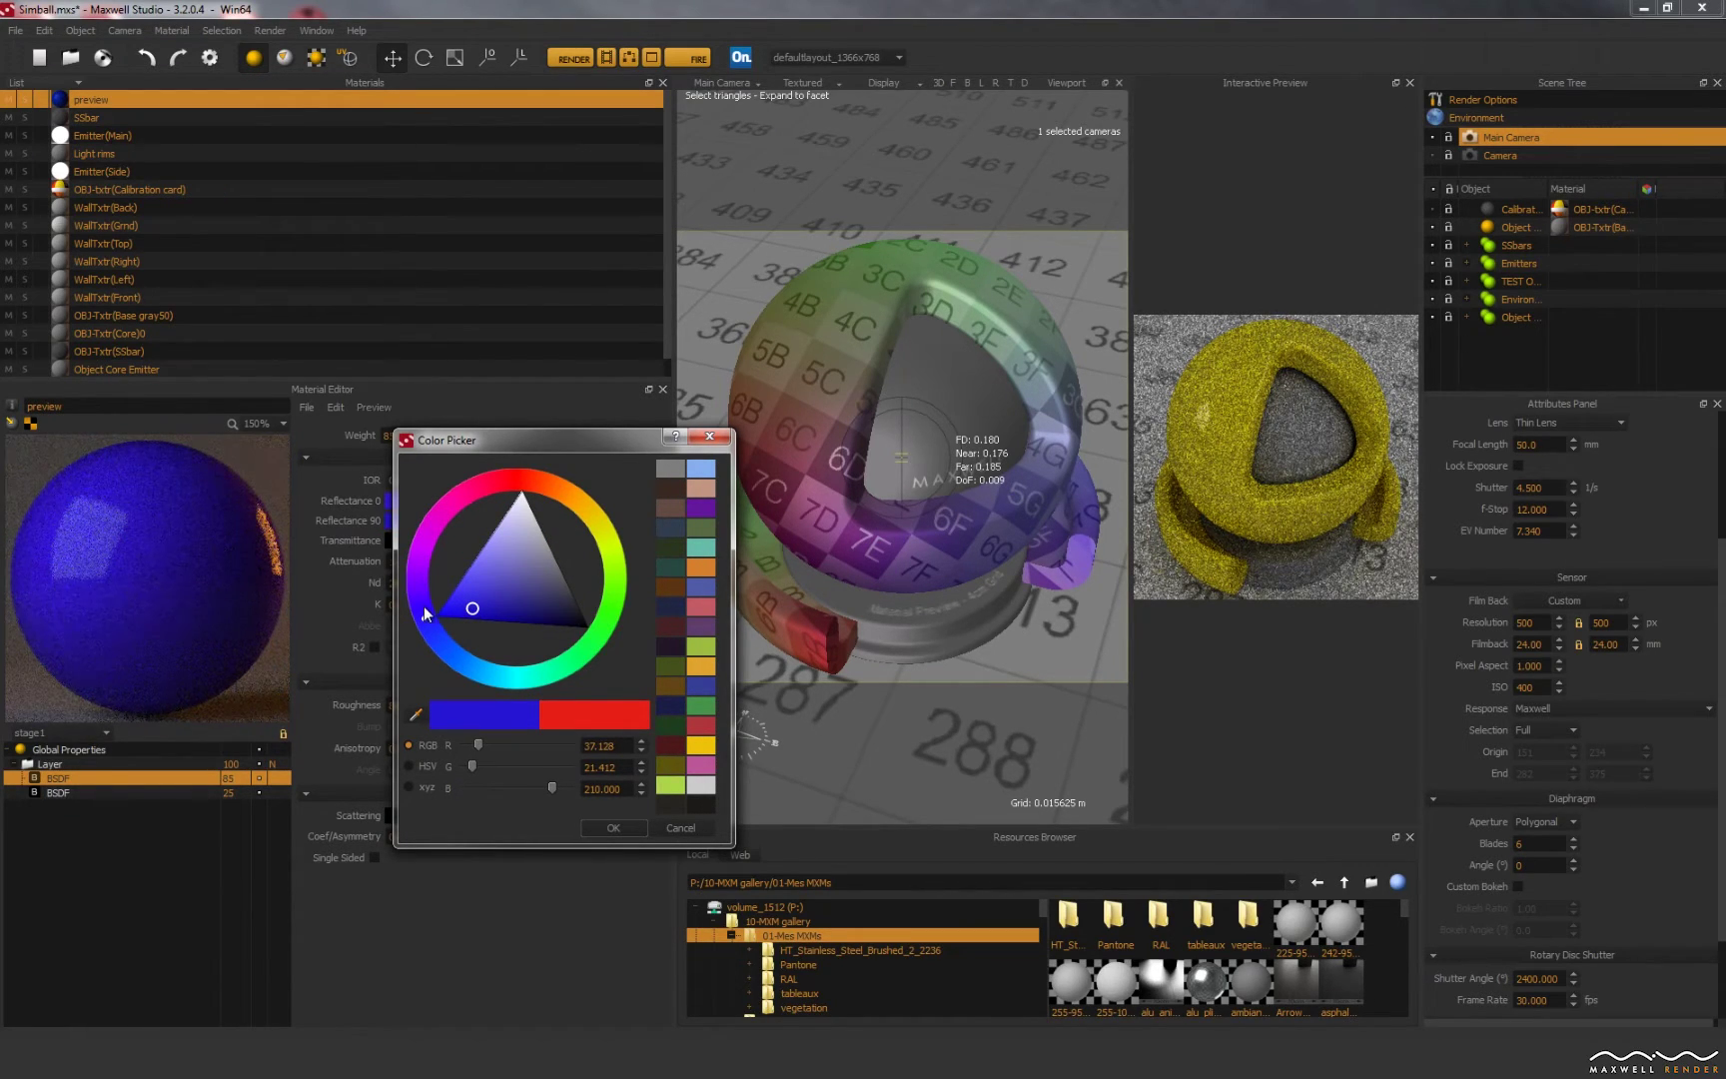
{"action": "left_click", "coordinate": [424, 602]}
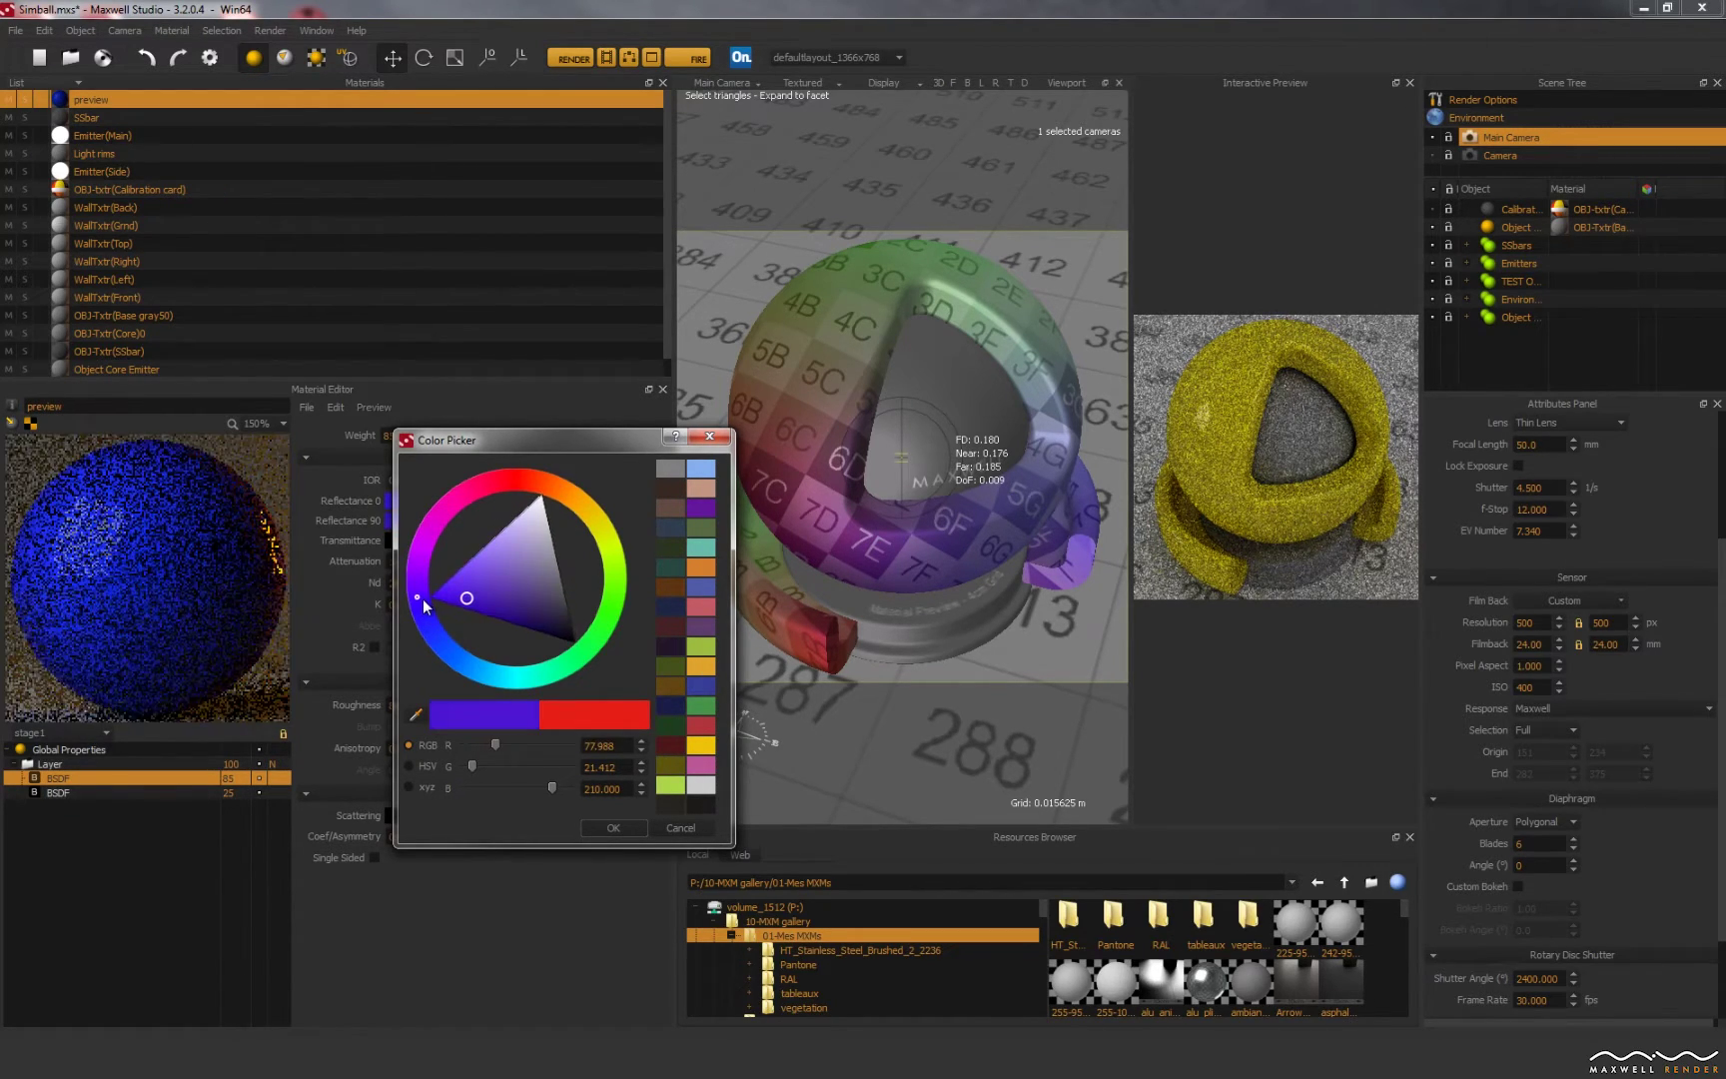
{"action": "left_click", "coordinate": [609, 825]}
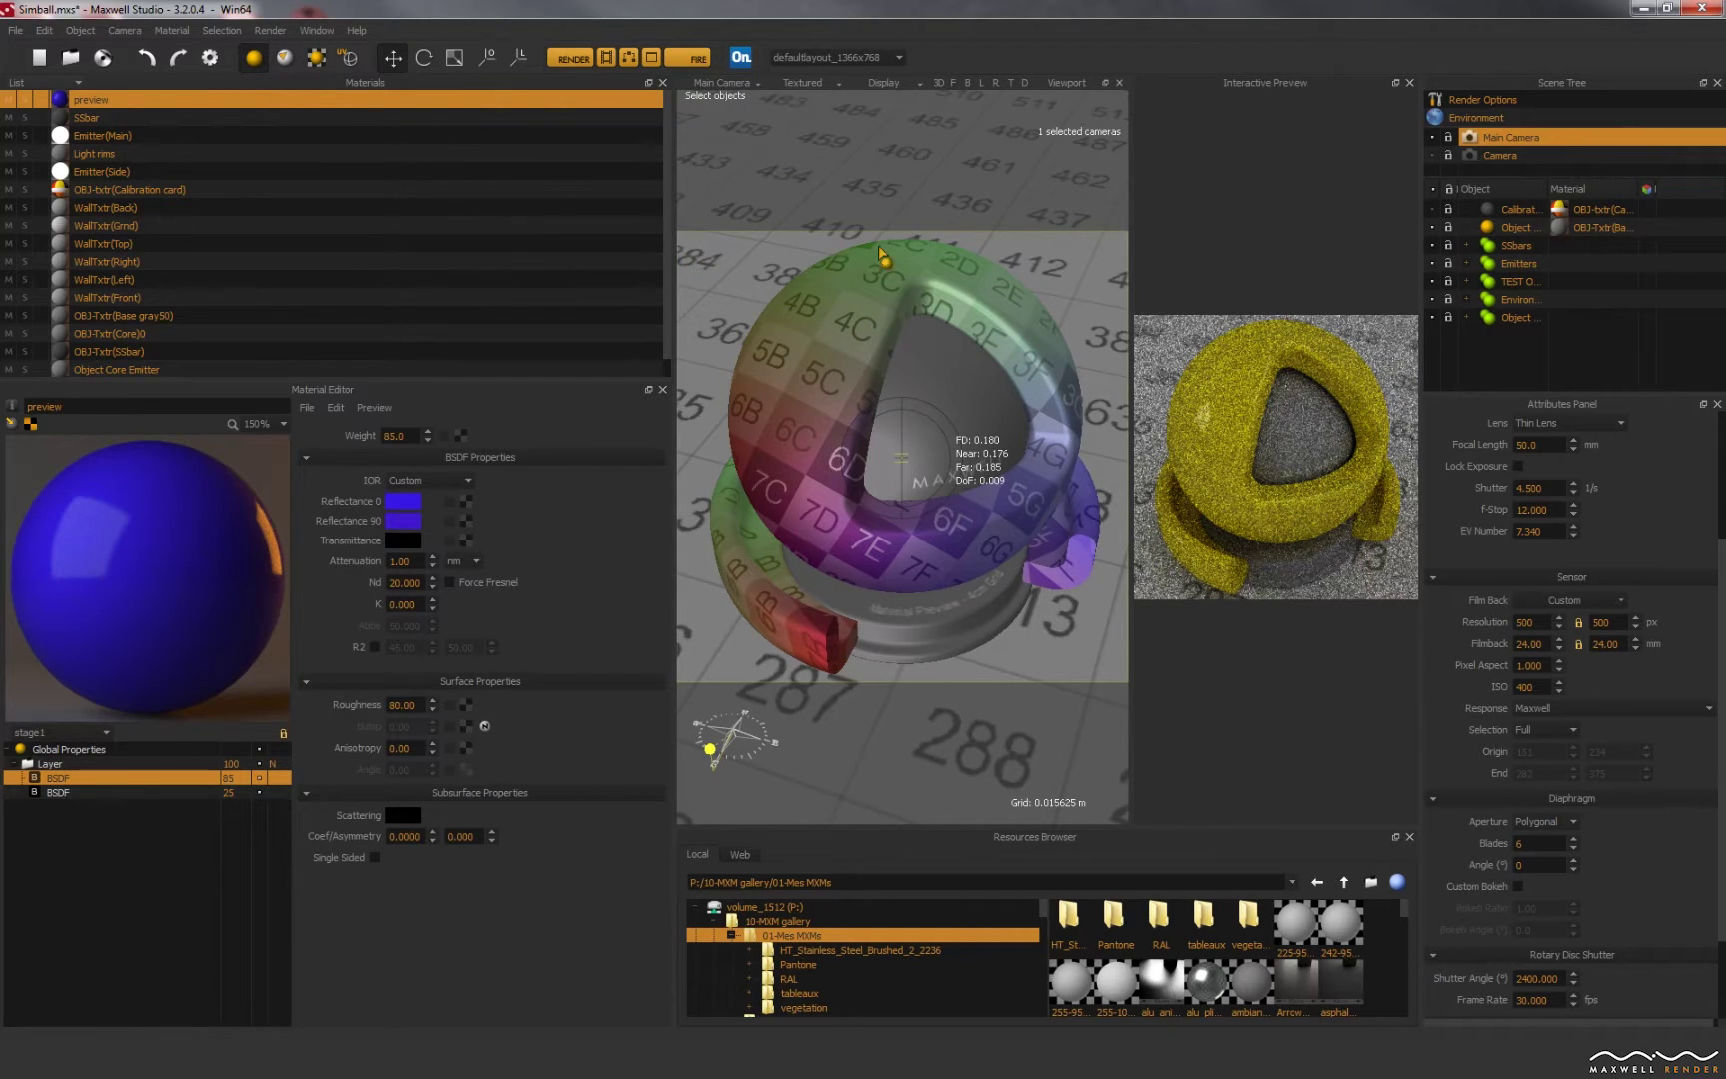
Step: Switch the viewport to the second camera and orbit it around the test object
{"action": "left_click", "coordinate": [1495, 158]}
{"action": "double_click", "coordinate": [1495, 158]}
{"action": "left_click_drag", "start_coordinate": [990, 396], "coordinate": [859, 450], "text": "alt"}
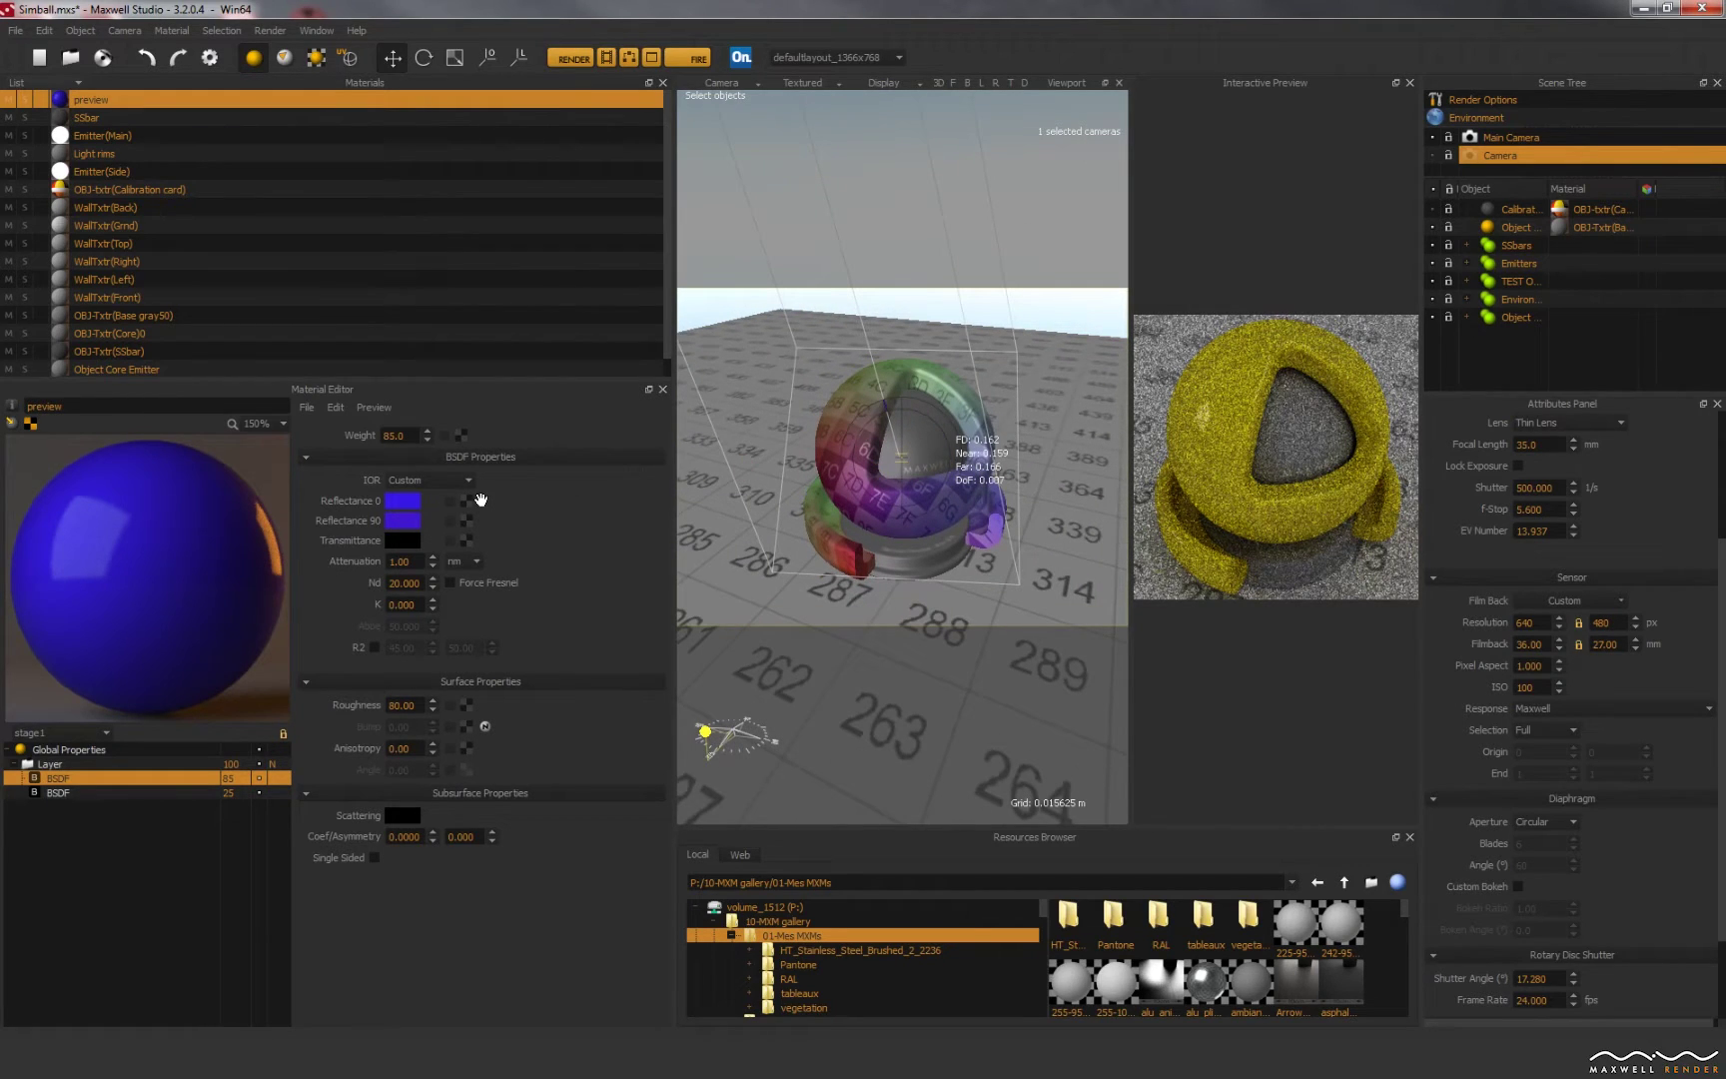
Step: Orbit and zoom out the material preview to inspect the sphere's surrounding stage
{"action": "left_click", "coordinate": [134, 567]}
{"action": "left_click_drag", "start_coordinate": [171, 560], "coordinate": [119, 572], "text": "alt"}
{"action": "scroll", "coordinate": [118, 571], "scroll_direction": "down", "scroll_amount": 5}
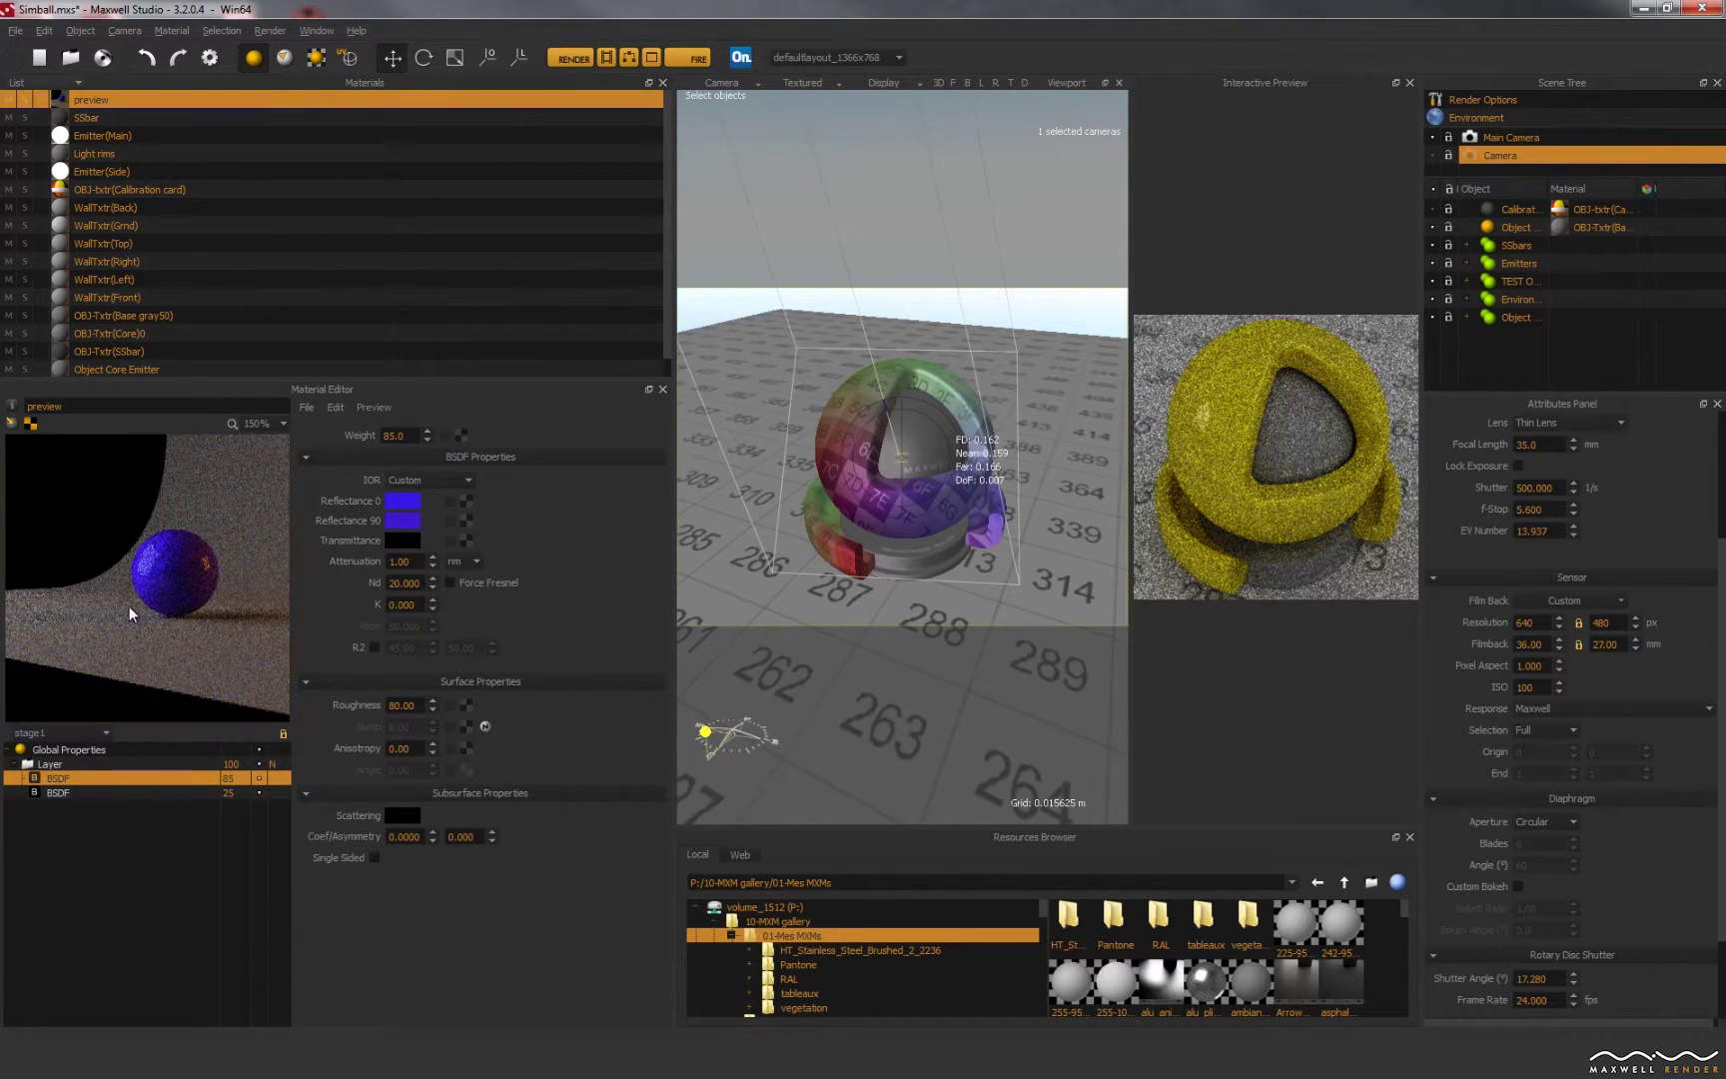
{"action": "left_click_drag", "start_coordinate": [179, 622], "coordinate": [152, 594], "text": "alt"}
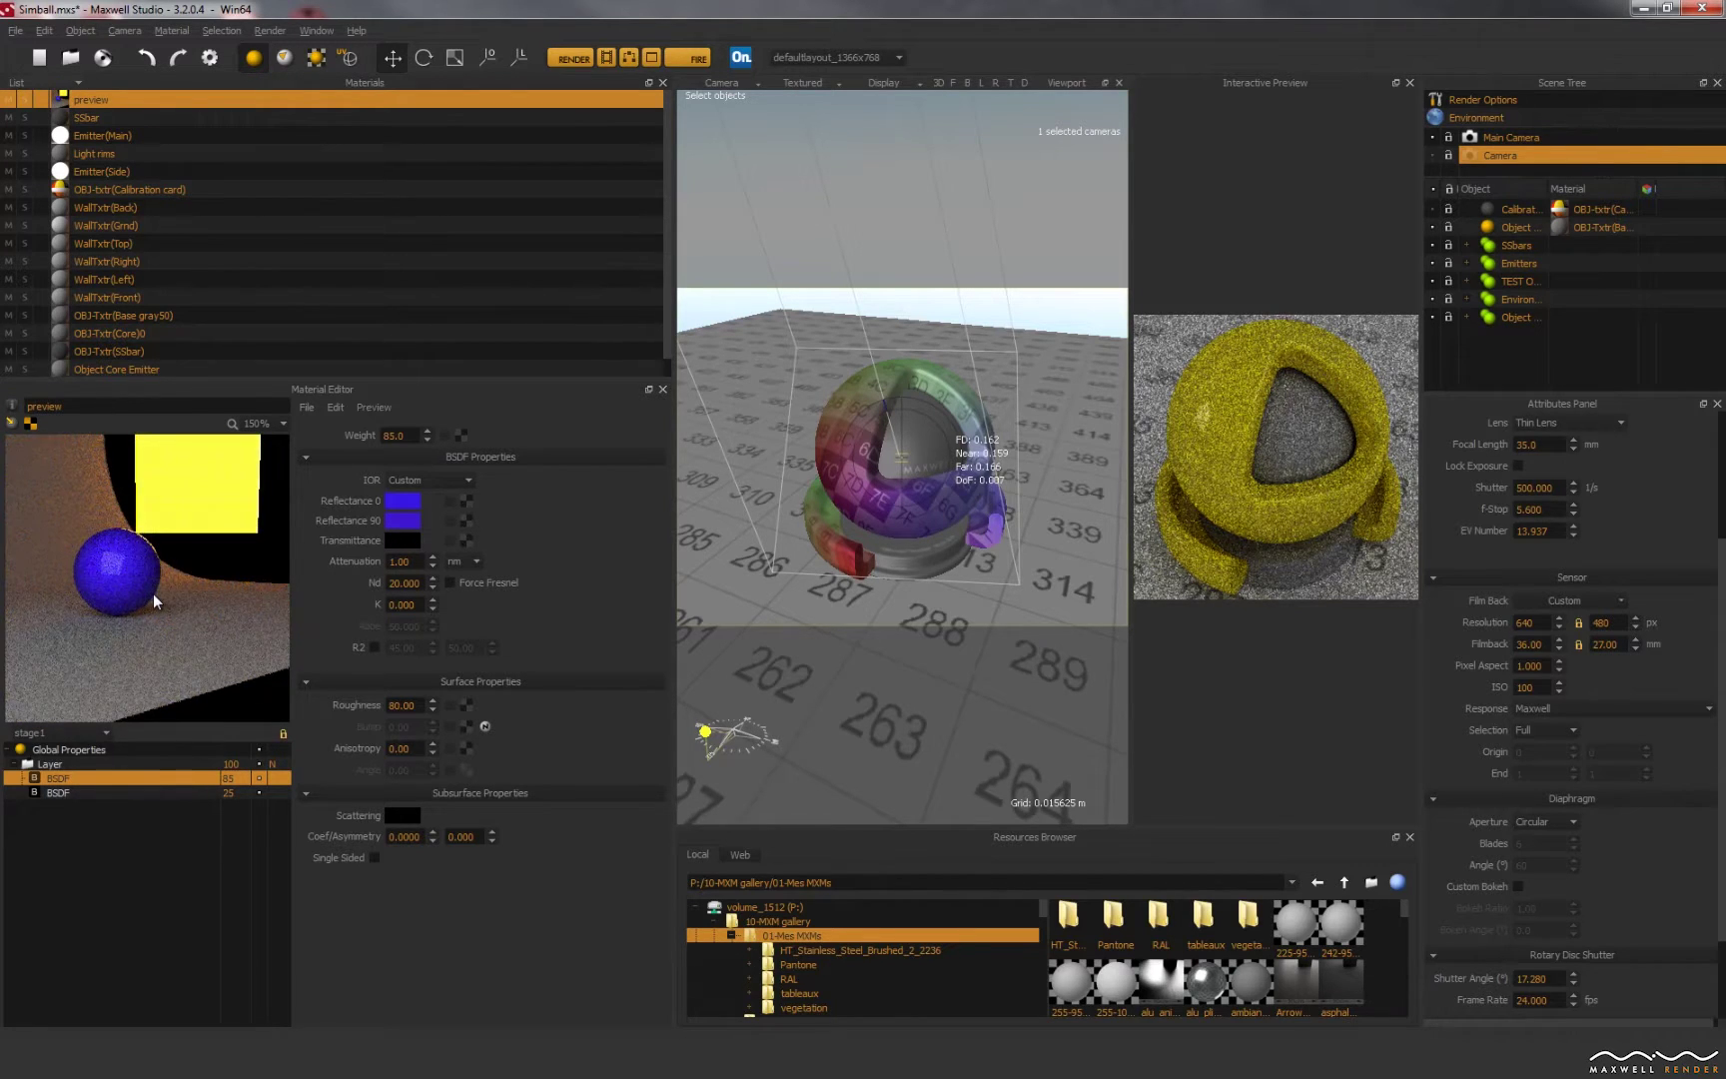
Step: Change the material preview scene to floor and reframe it to show the whole floor and its light panels
{"action": "left_click", "coordinate": [48, 730]}
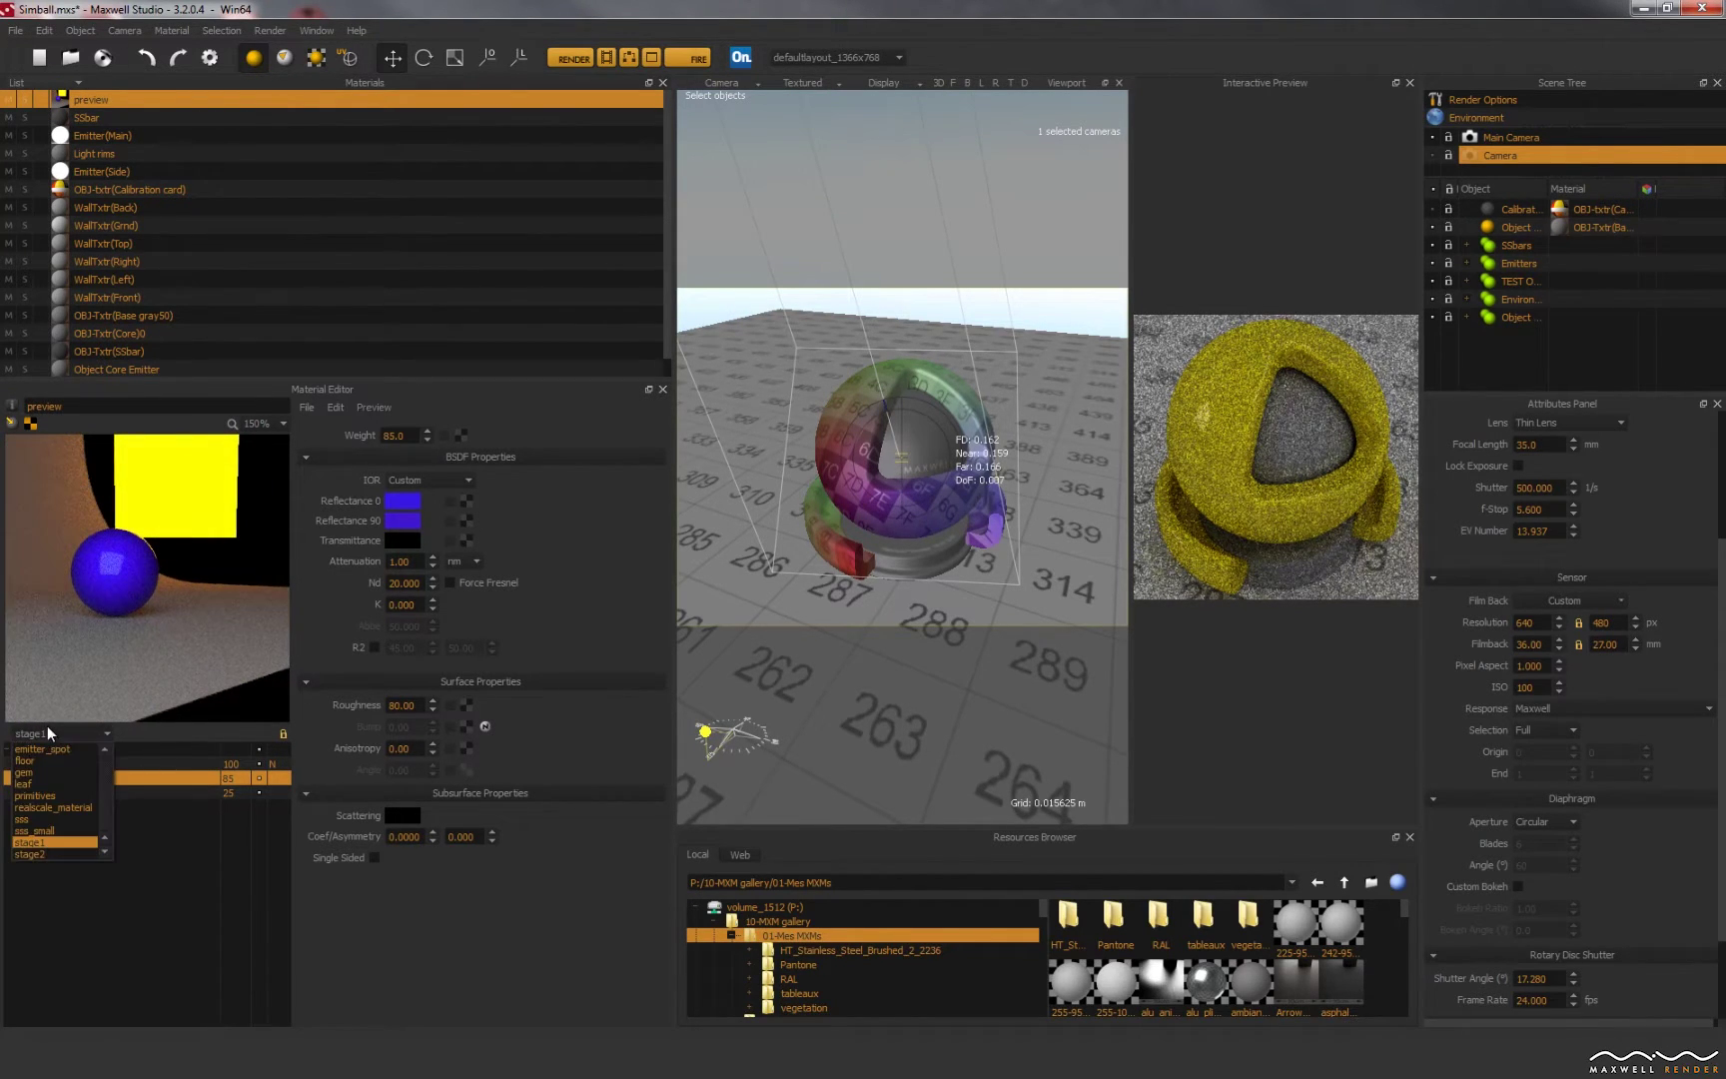
{"action": "left_click", "coordinate": [36, 760]}
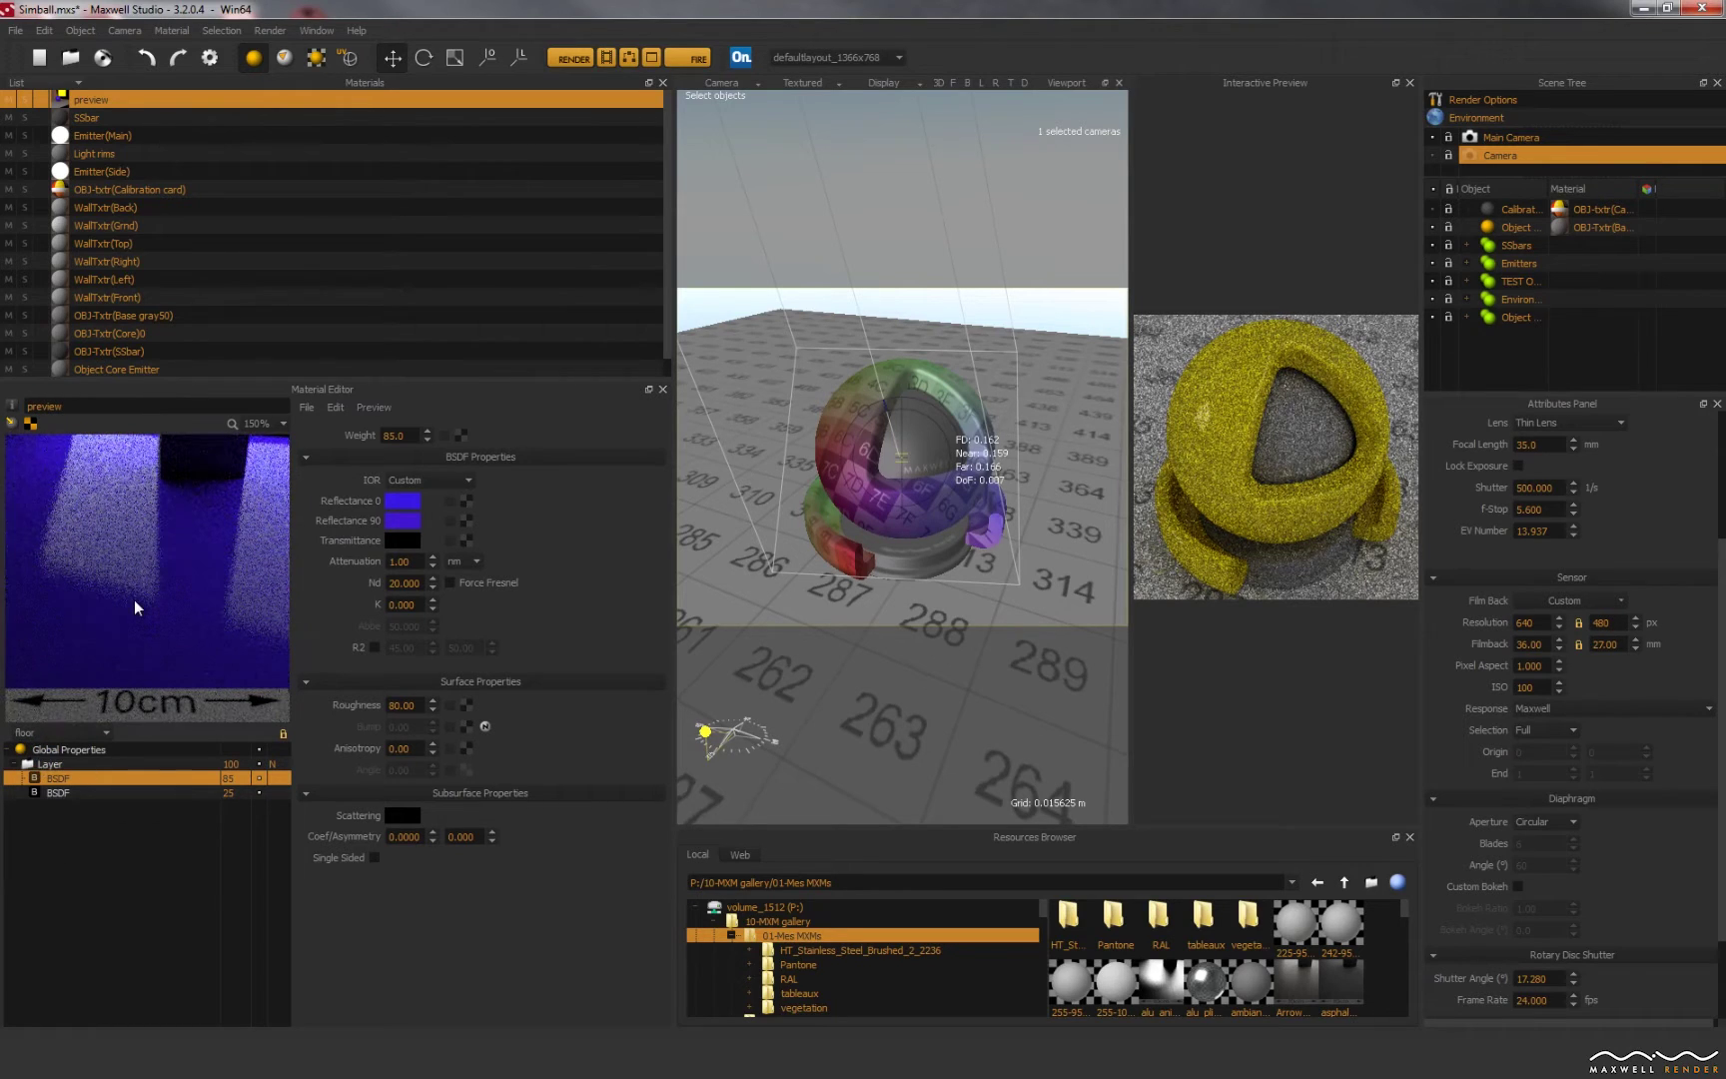
{"action": "left_click_drag", "start_coordinate": [145, 601], "coordinate": [144, 624], "text": "alt"}
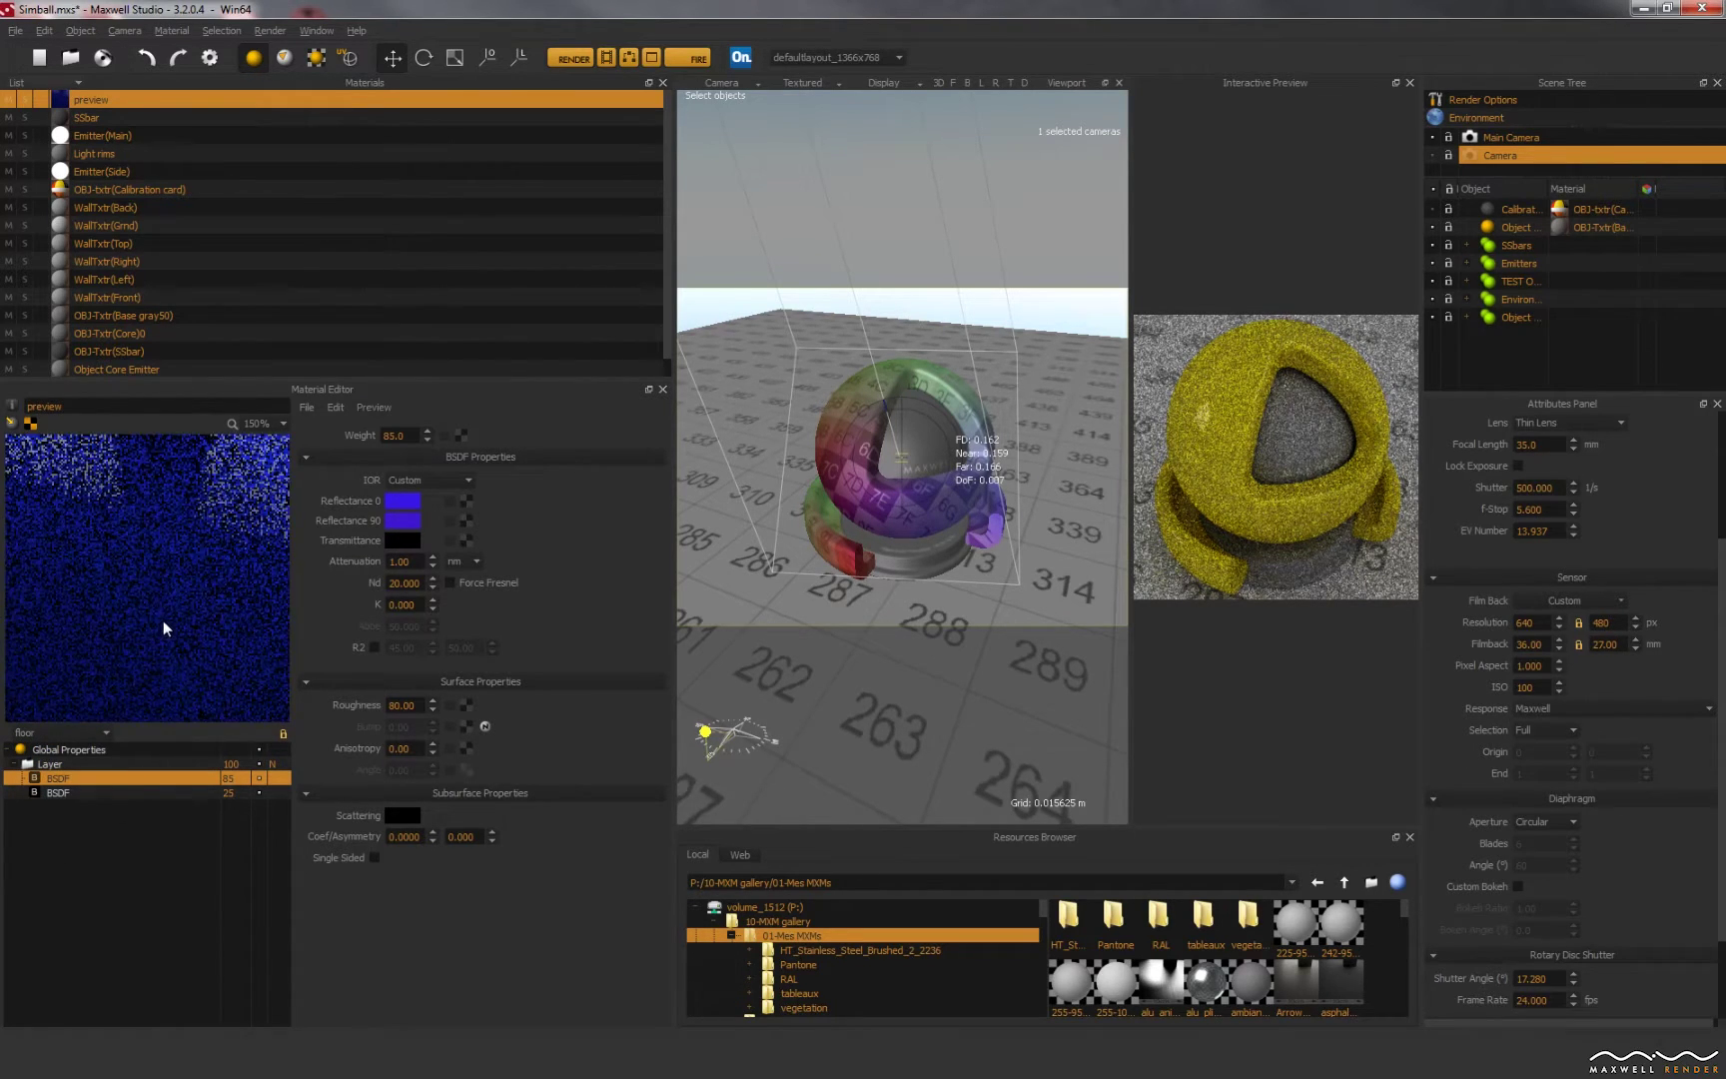
{"action": "scroll", "coordinate": [167, 612], "scroll_direction": "down", "scroll_amount": 8}
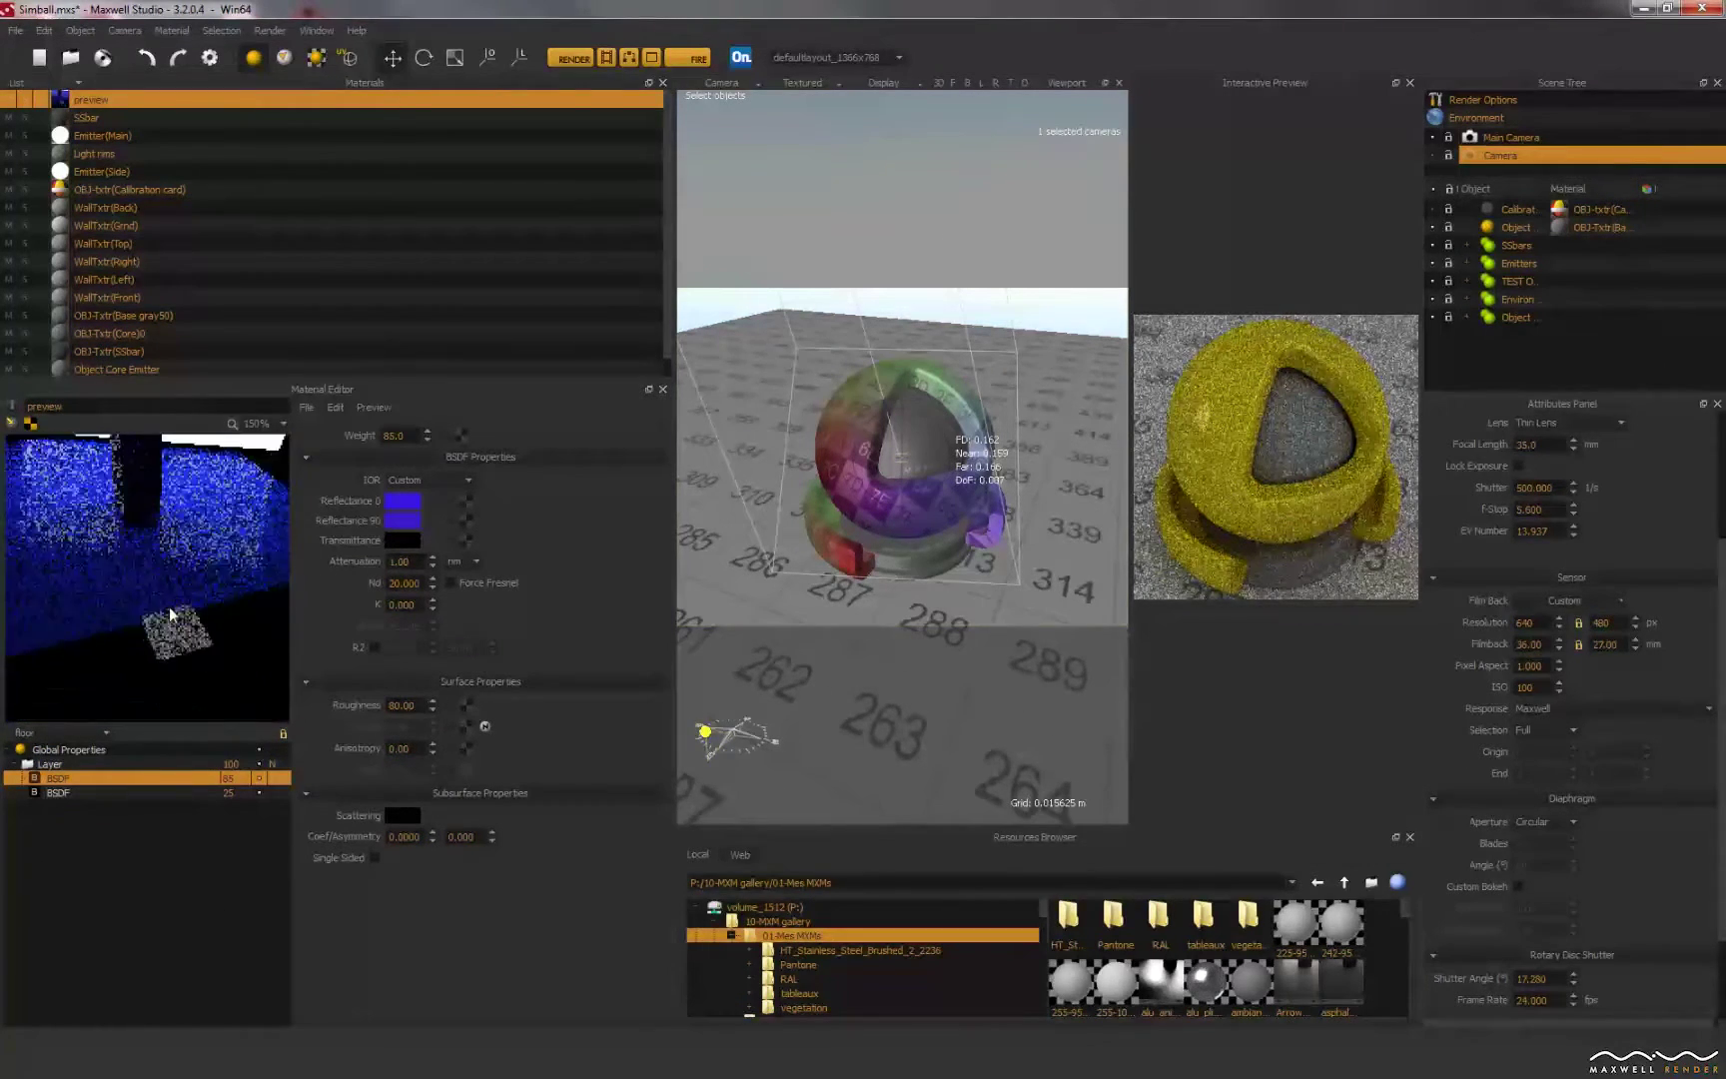
{"action": "left_click_drag", "start_coordinate": [162, 579], "coordinate": [35, 609], "text": "alt"}
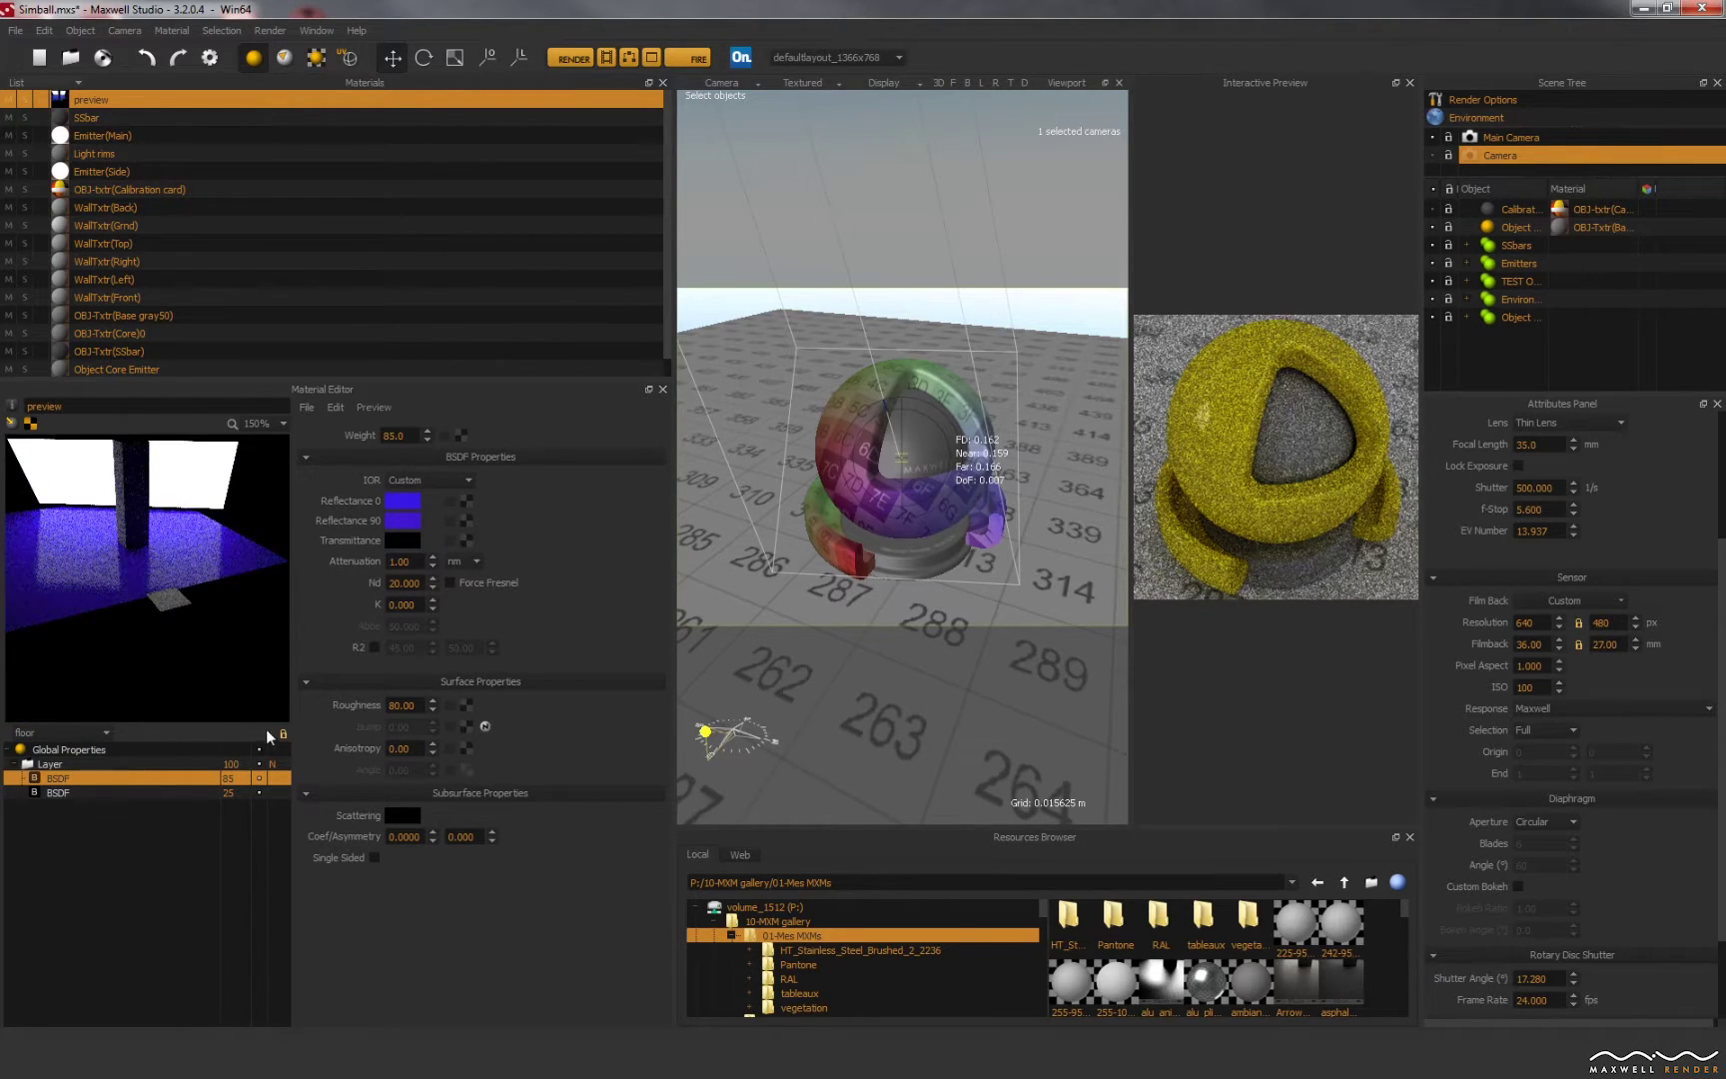
Step: Set Reflectance 0 of the first BSDF to a dark orange
{"action": "left_click", "coordinate": [403, 500]}
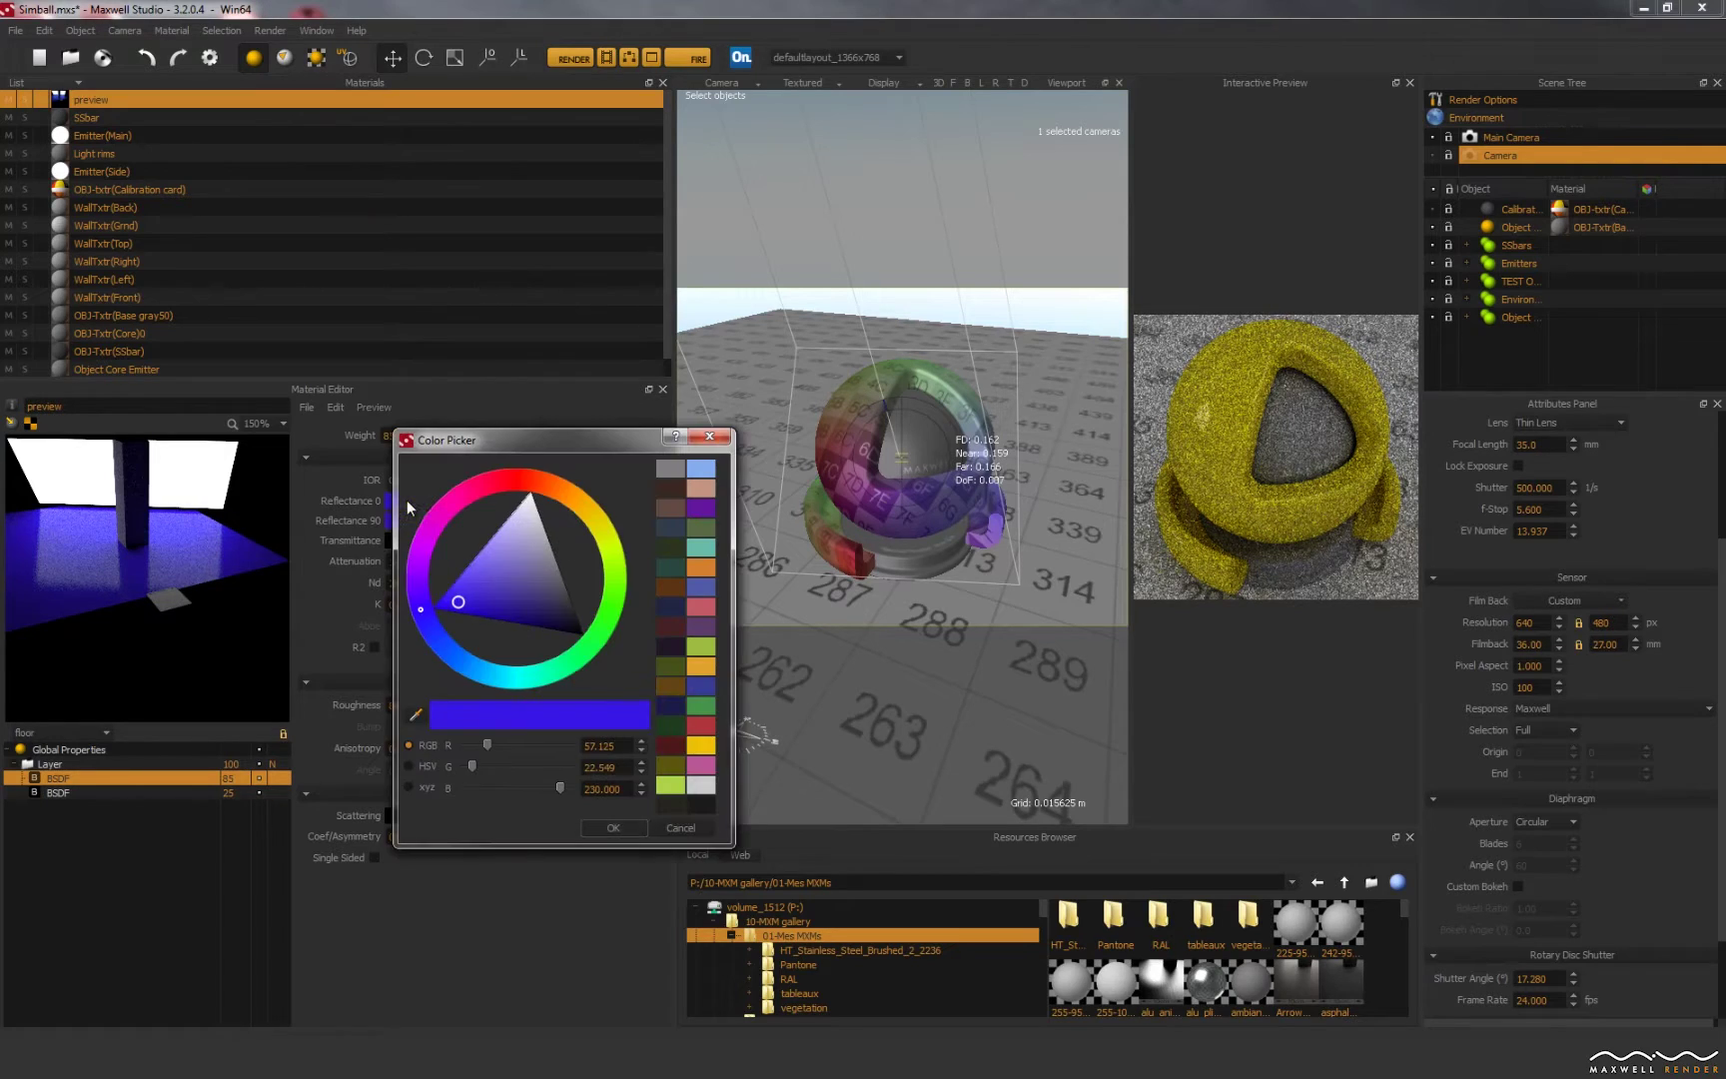
{"action": "left_click", "coordinate": [559, 490]}
{"action": "left_click_drag", "start_coordinate": [540, 521], "coordinate": [494, 551]}
{"action": "left_click", "coordinate": [613, 827]}
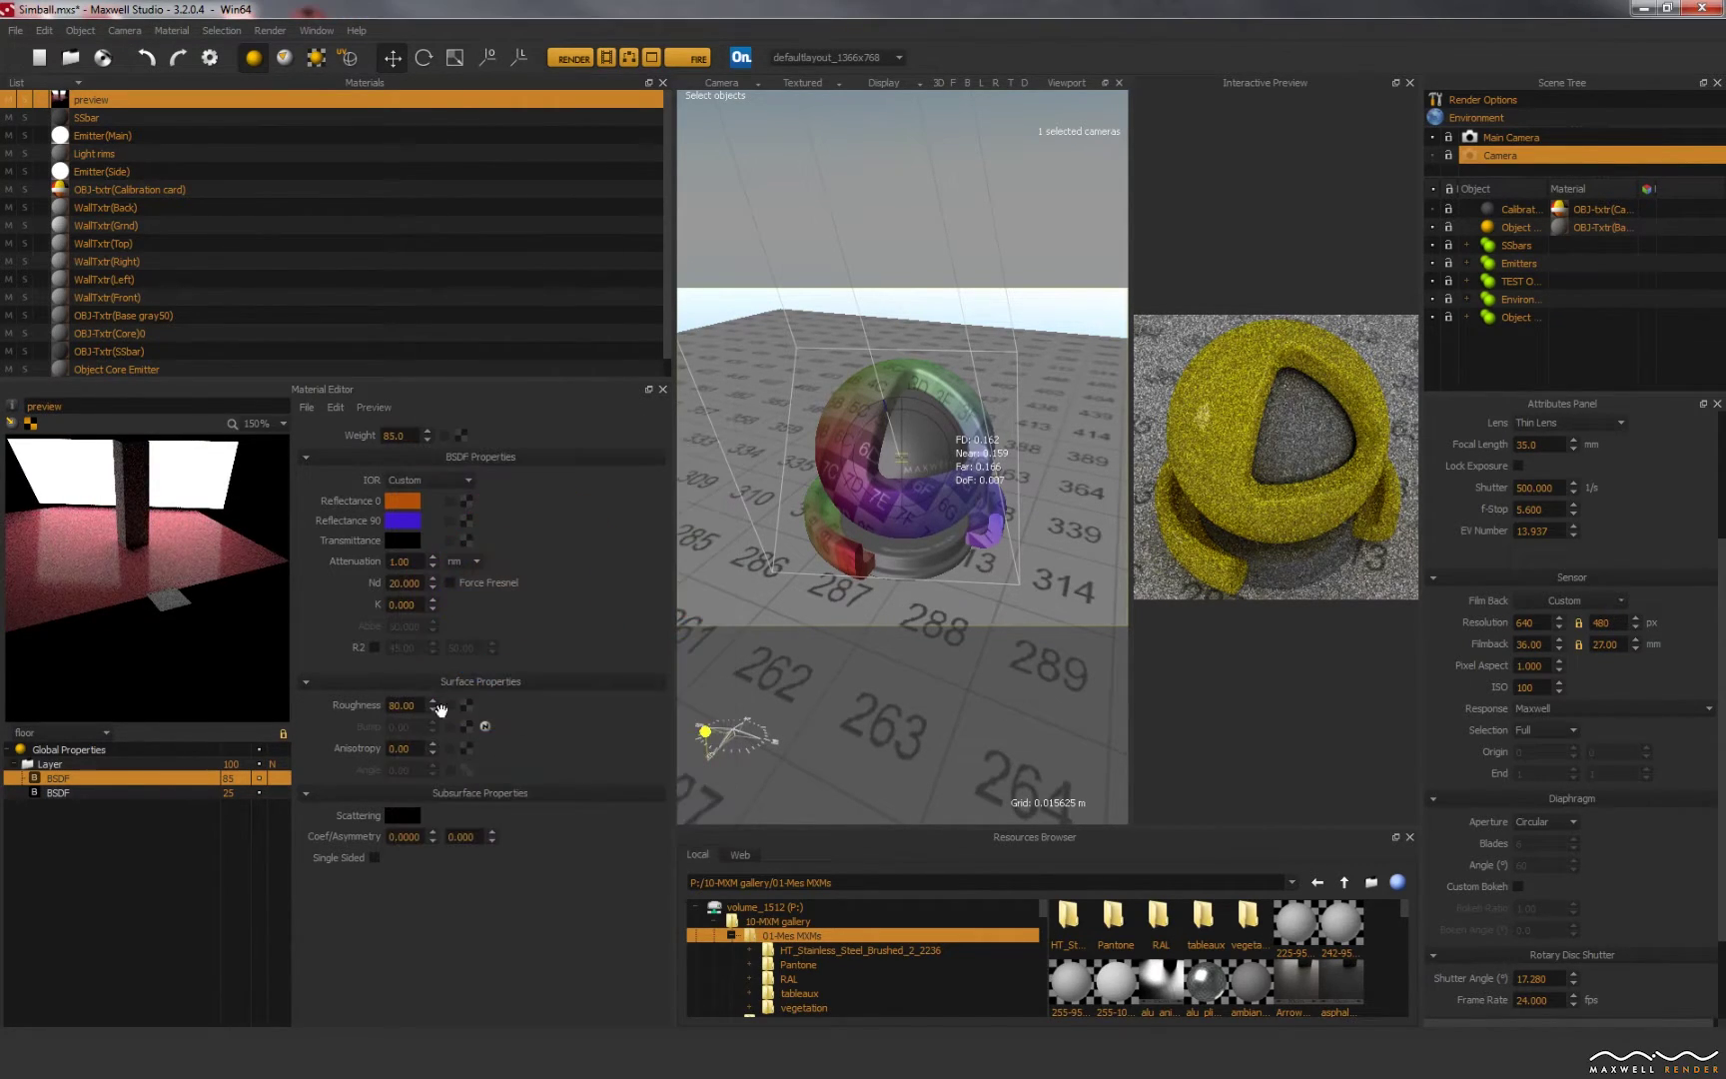
Step: Try a Roughness of 3 on the second BSDF, and settle on 30
{"action": "left_click", "coordinate": [213, 792]}
{"action": "left_click", "coordinate": [356, 705]}
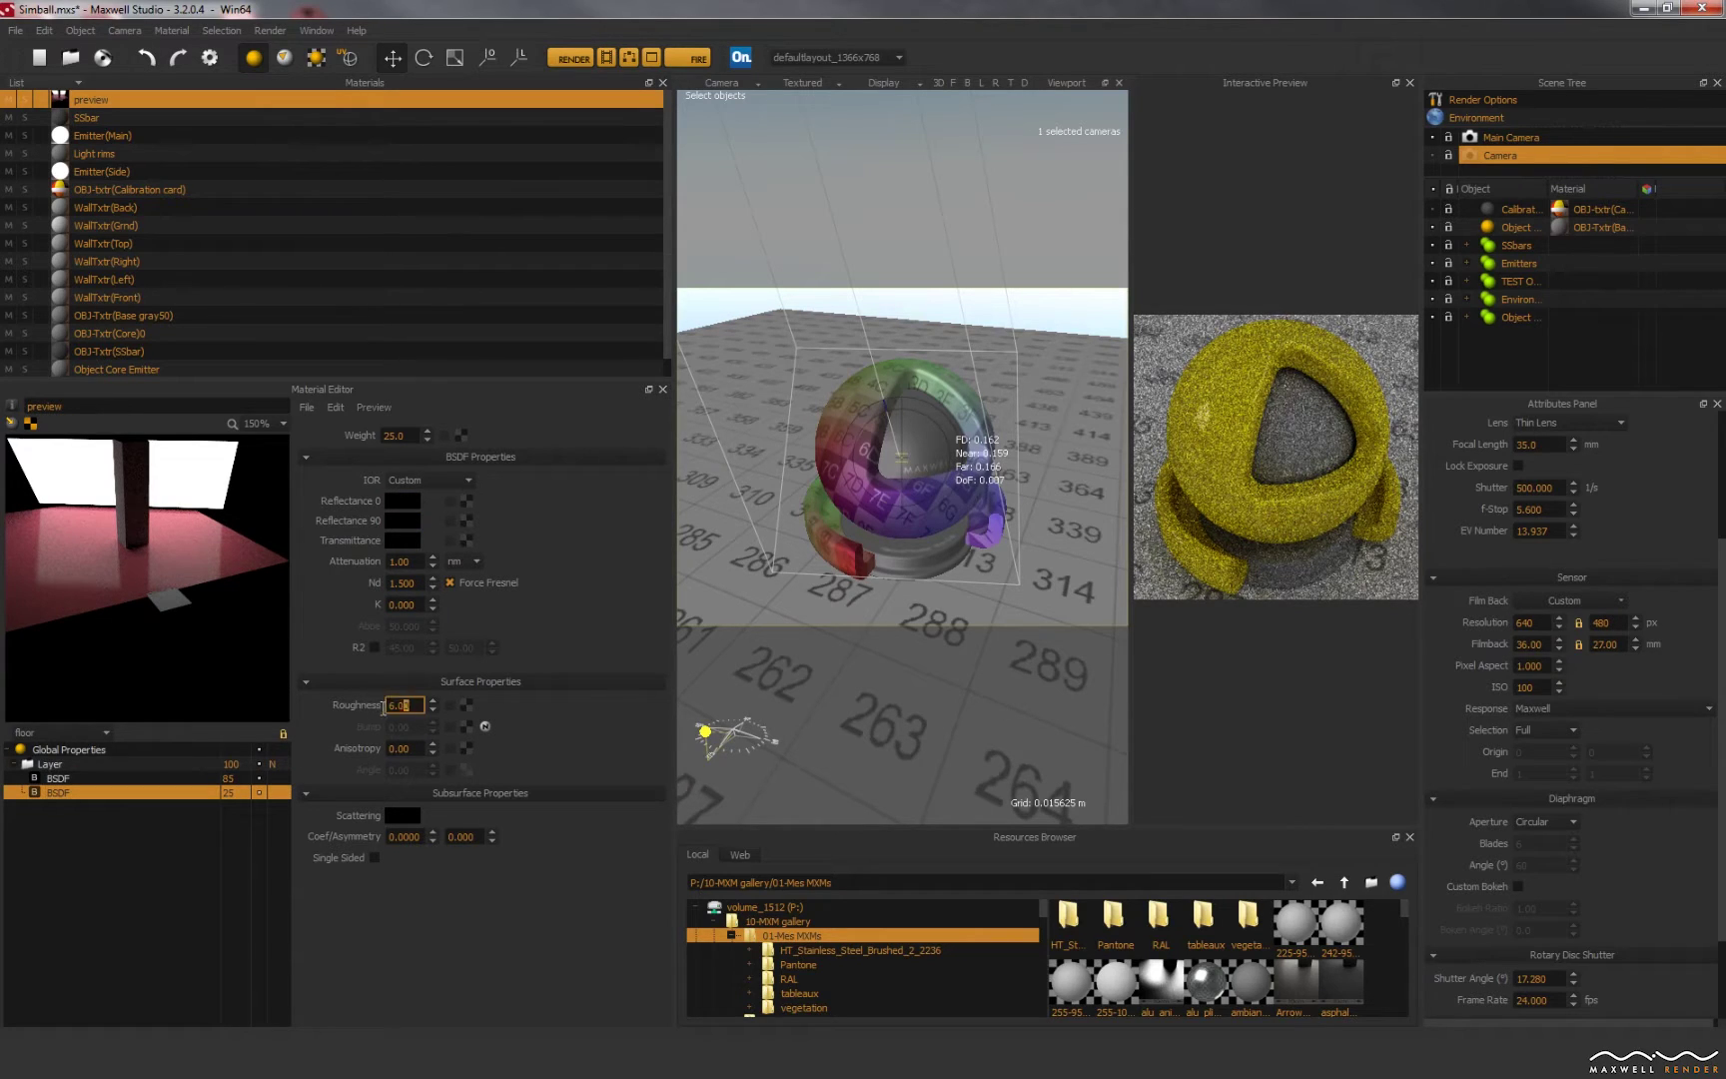
{"action": "type", "text": "3"}
{"action": "key", "text": "Return"}
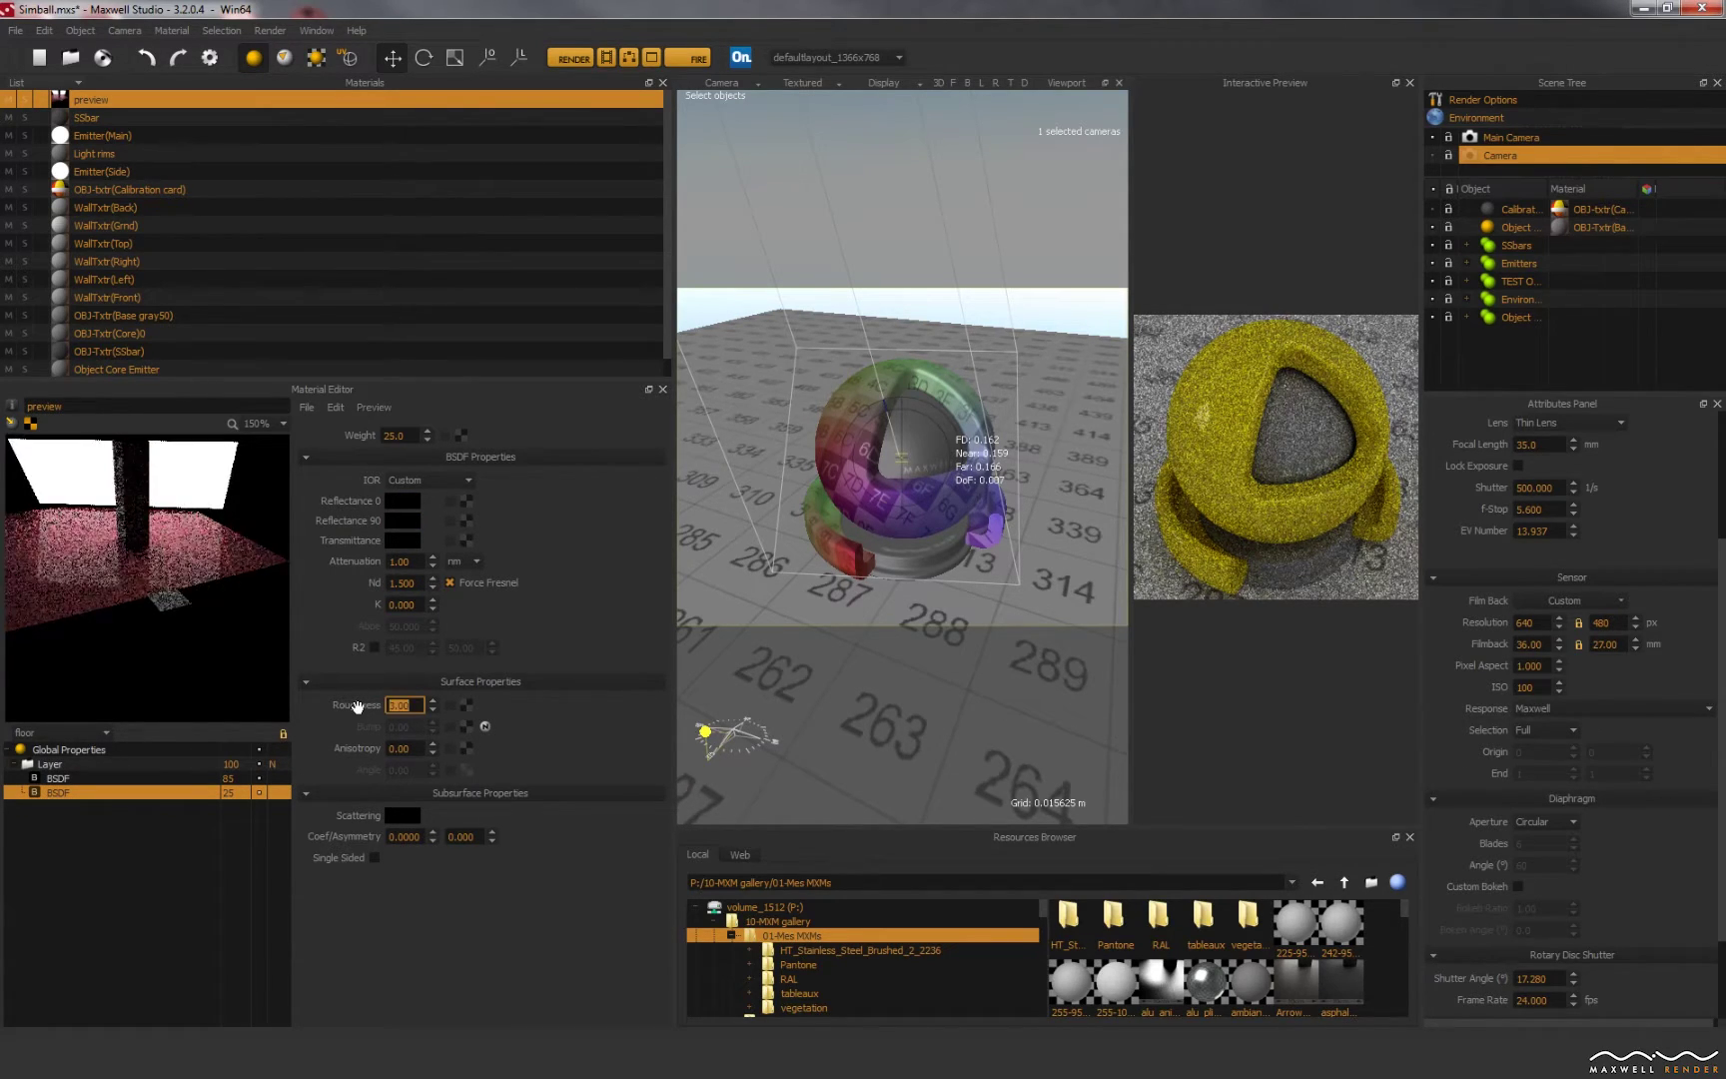
{"action": "type", "text": "30"}
{"action": "key", "text": "Return"}
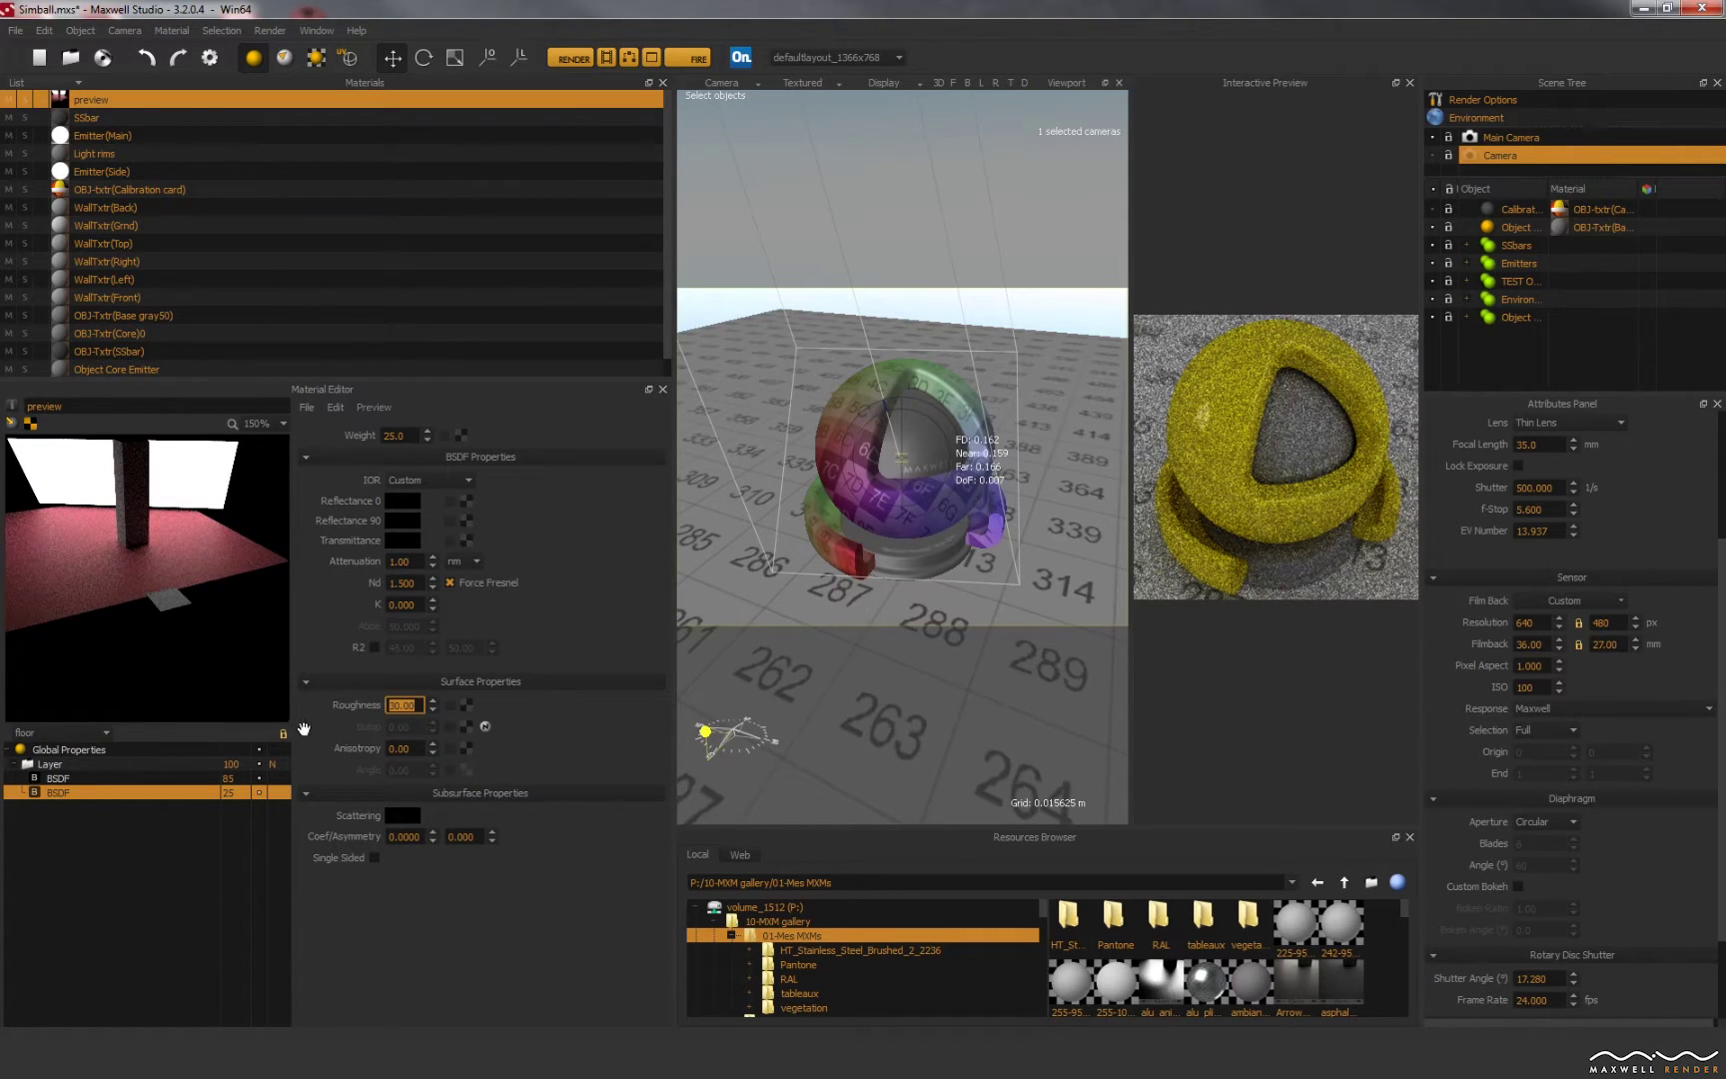
Step: Set the second BSDF's Nd to 5 and turn off automatic updating of the material preview
{"action": "left_click", "coordinate": [186, 778]}
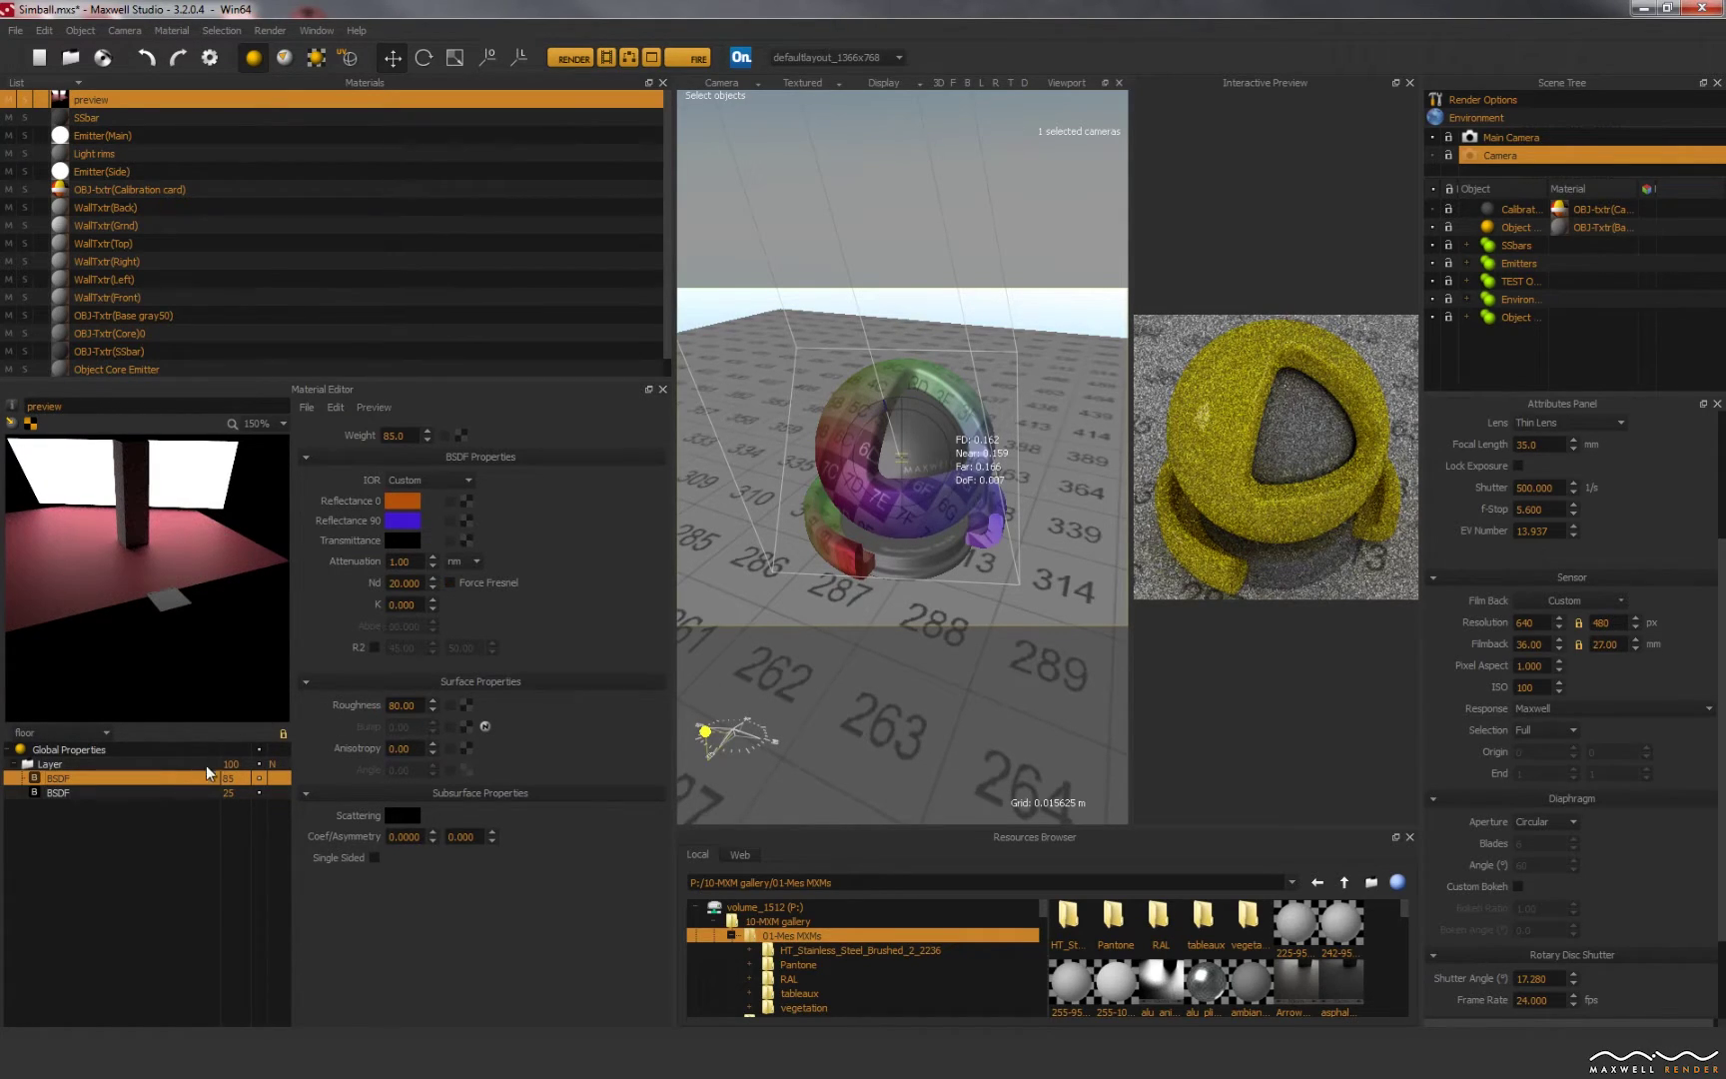
{"action": "left_click", "coordinate": [217, 791]}
{"action": "left_click_drag", "start_coordinate": [415, 583], "coordinate": [377, 584]}
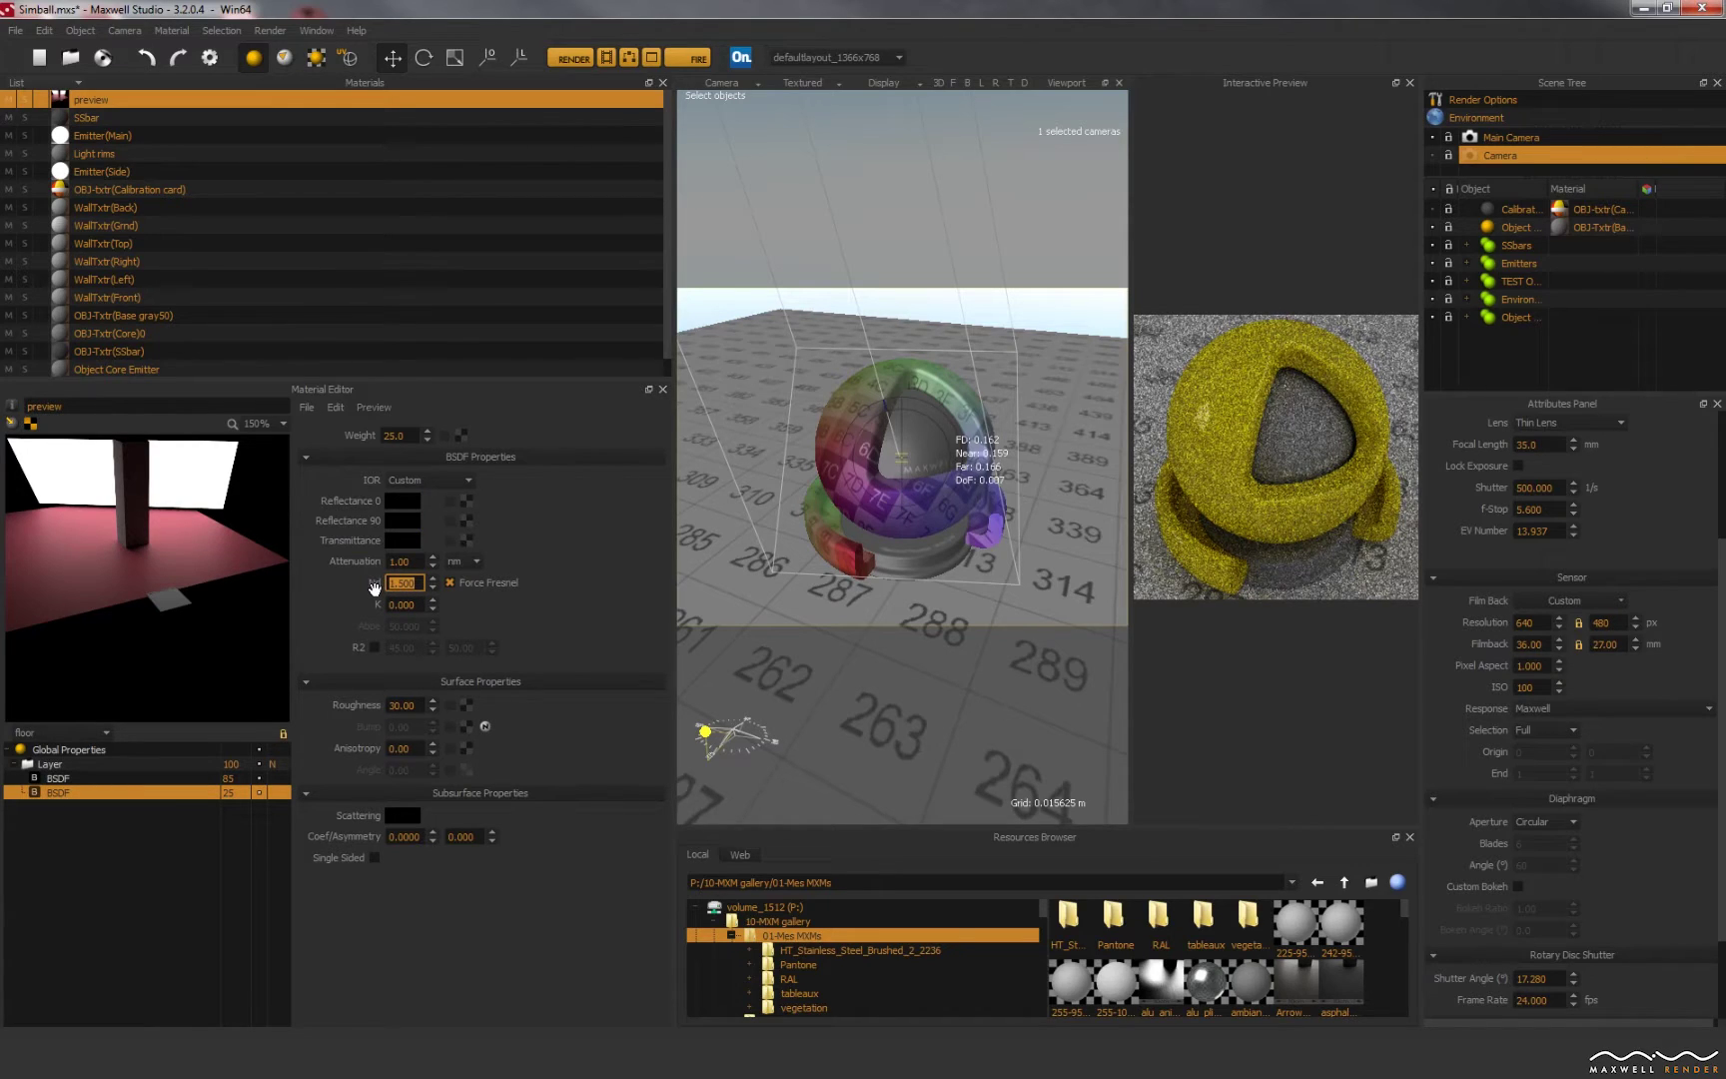
{"action": "type", "text": "5"}
{"action": "key", "text": "Return"}
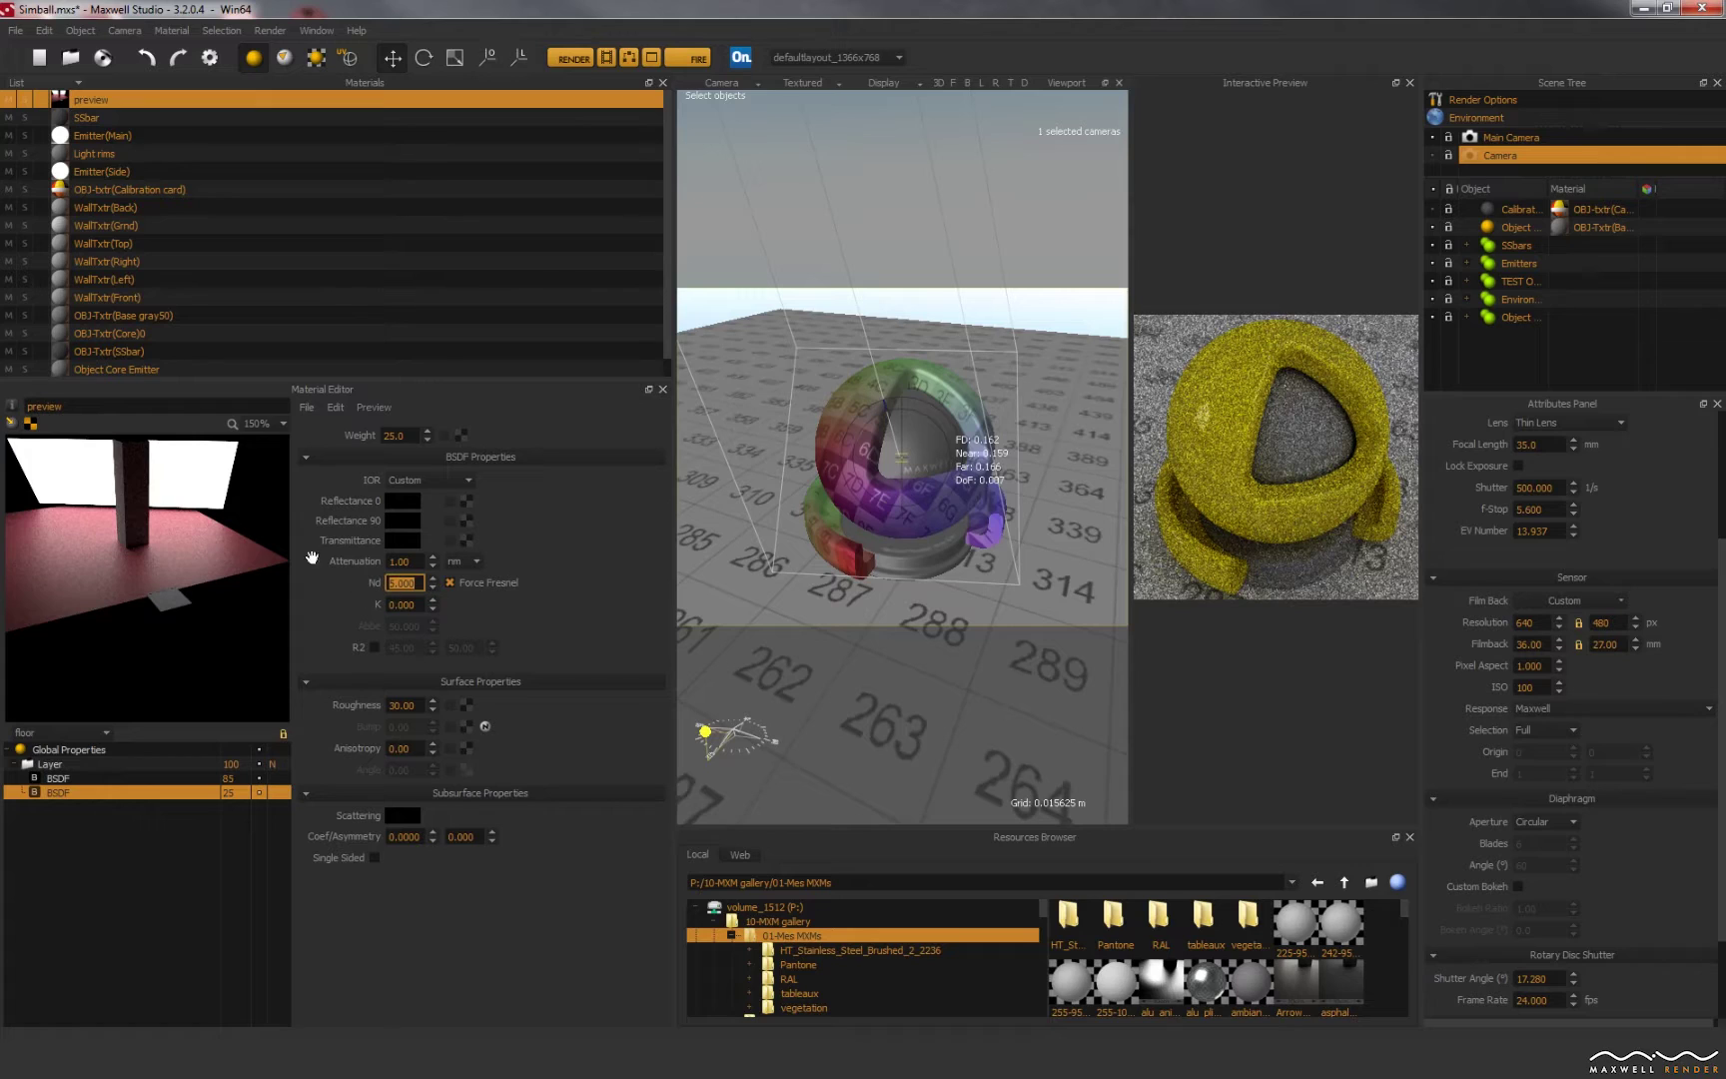
{"action": "left_click", "coordinate": [285, 733]}
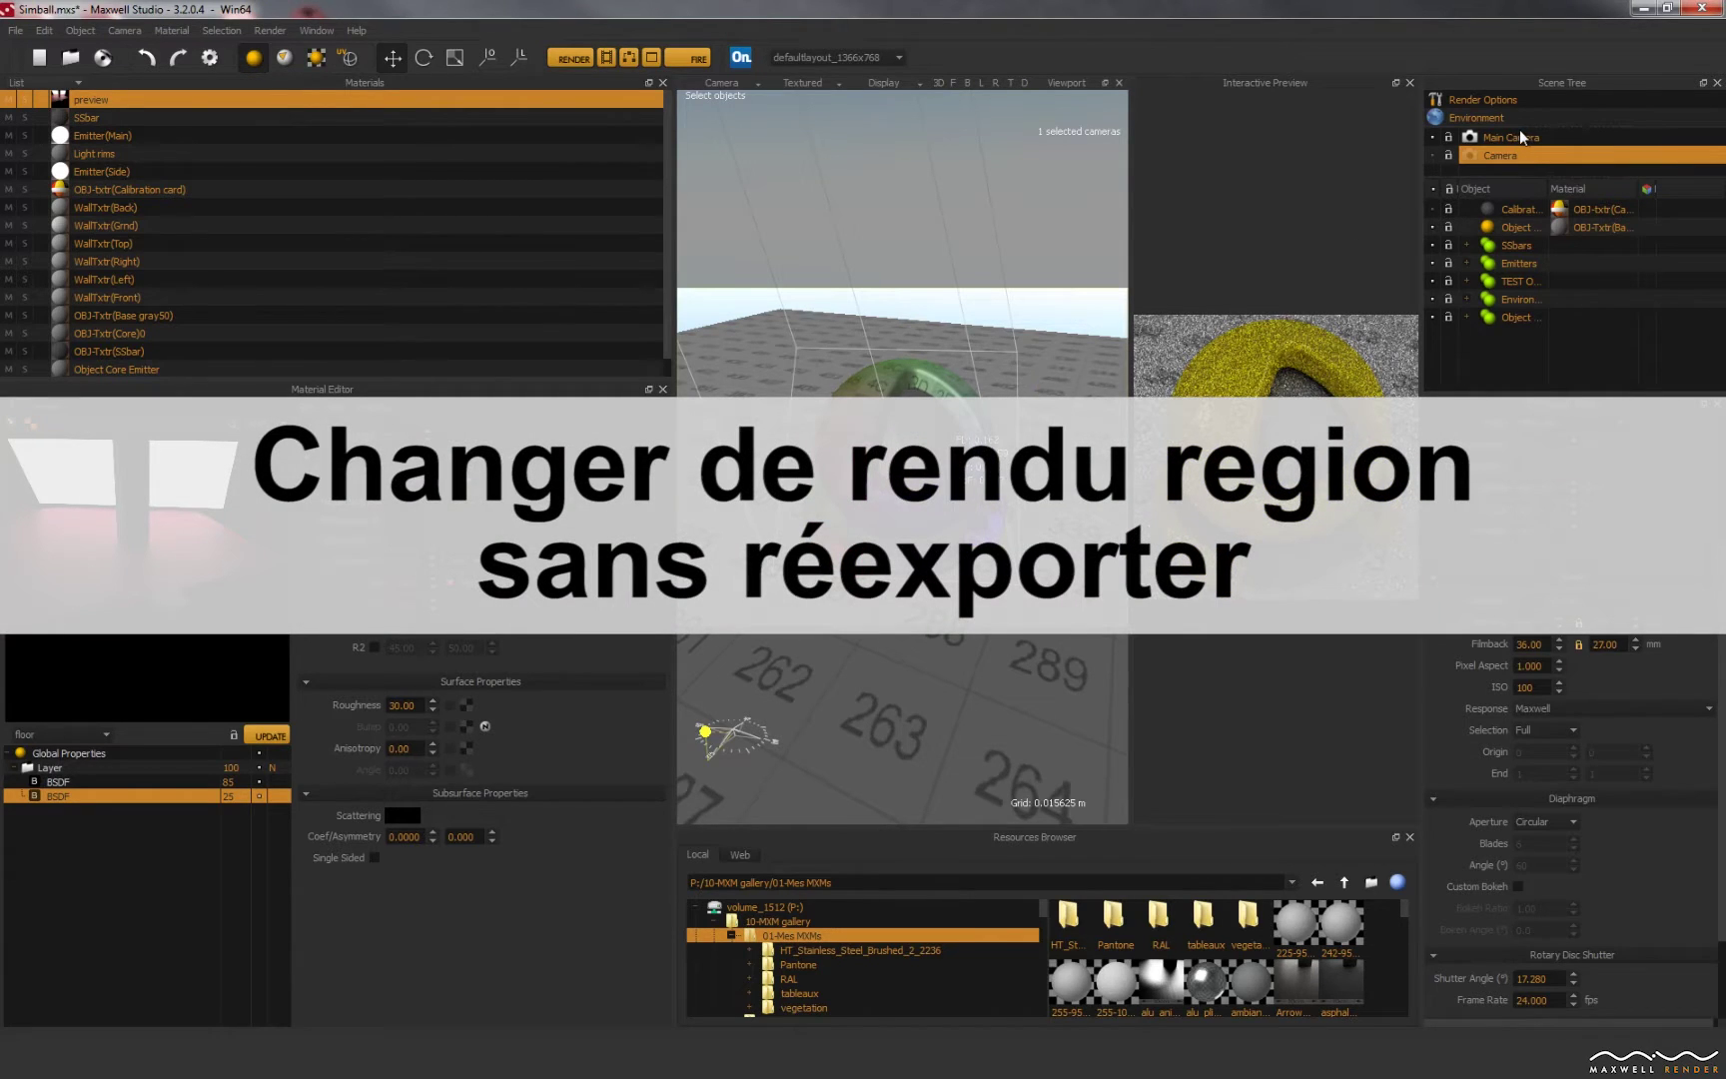
Step: Limit the Main Camera to a render region from about 88, 183 to 215, 332 and render it in Maxwell Render
{"action": "left_click", "coordinate": [1519, 136]}
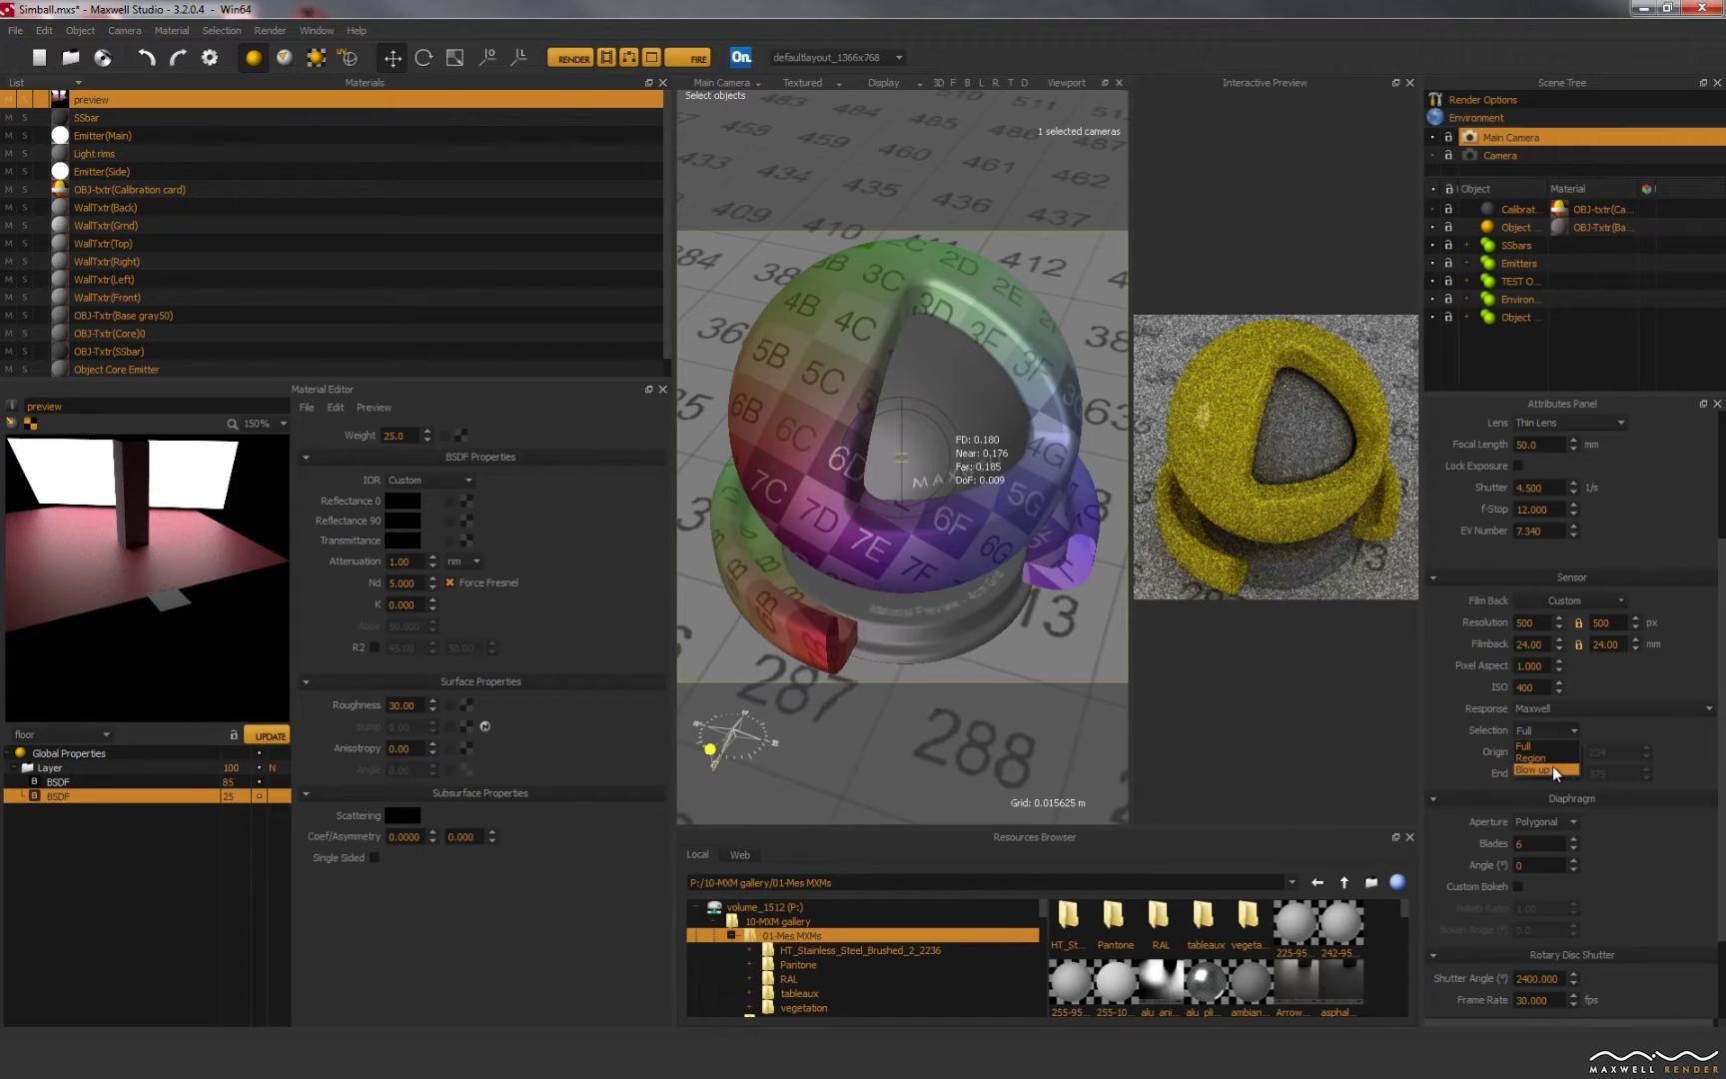
{"action": "left_click", "coordinate": [1546, 756]}
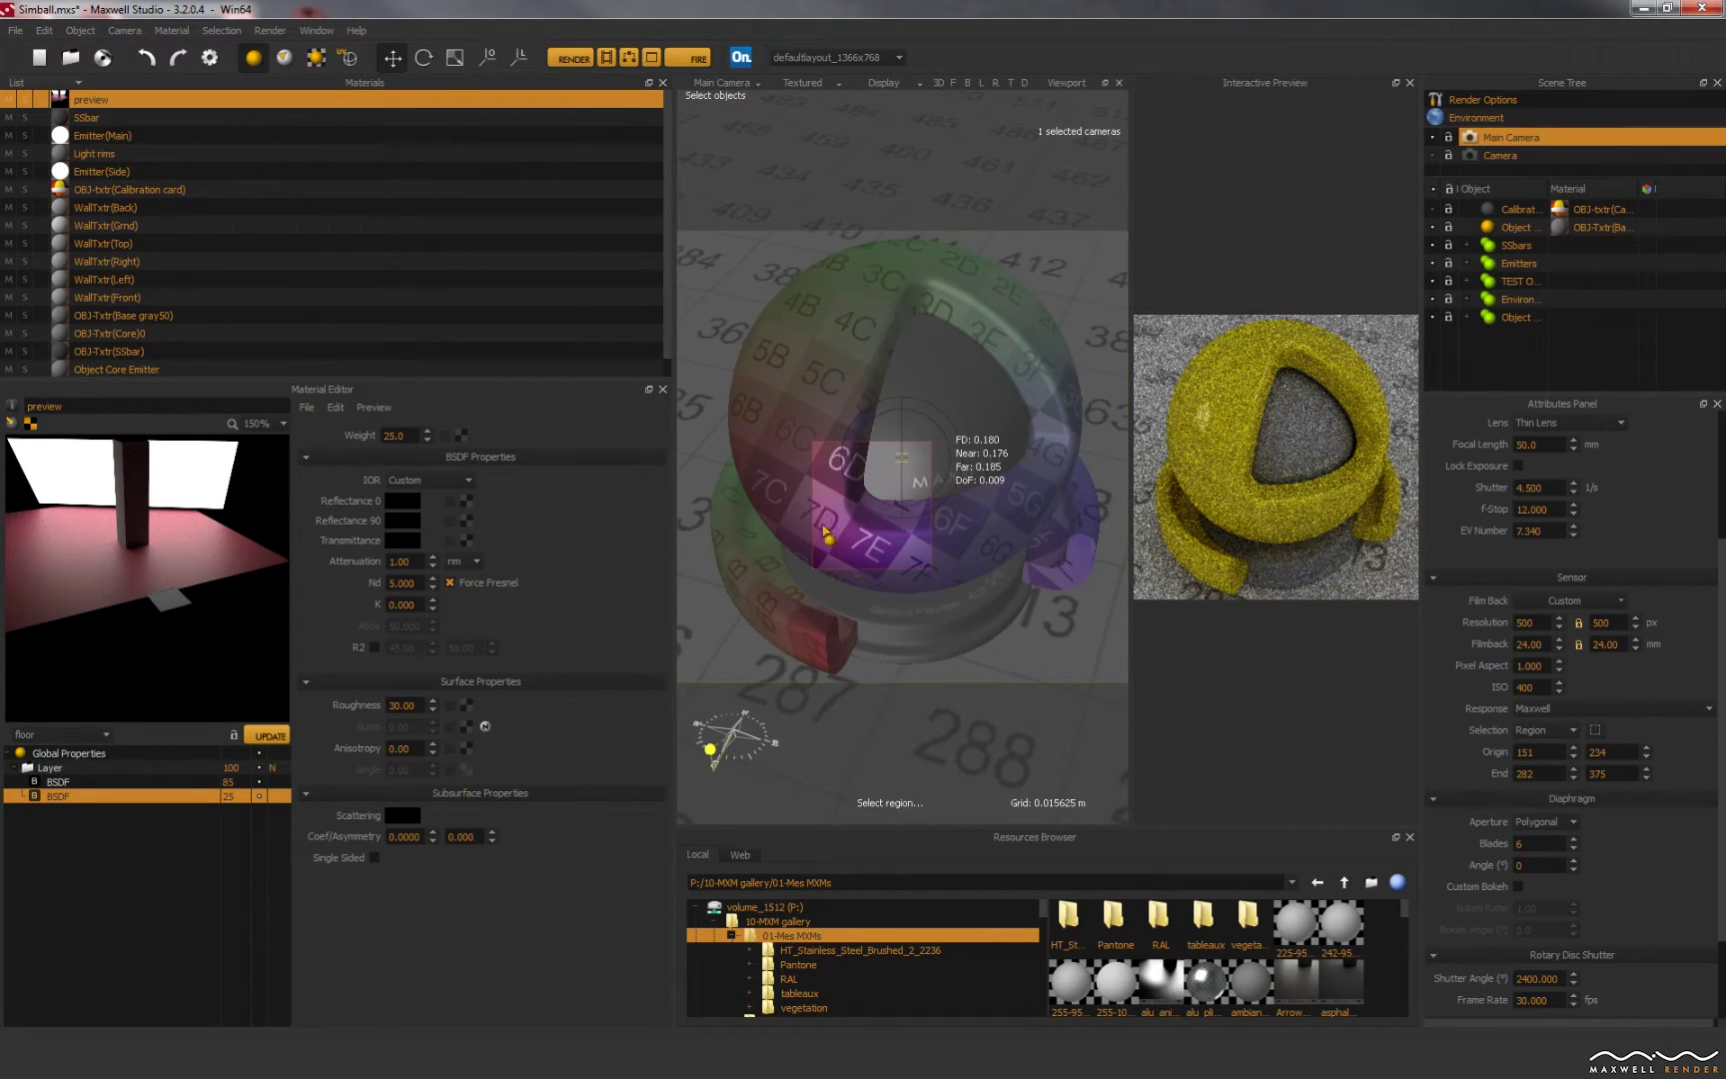
{"action": "left_click_drag", "start_coordinate": [756, 397], "coordinate": [868, 530]}
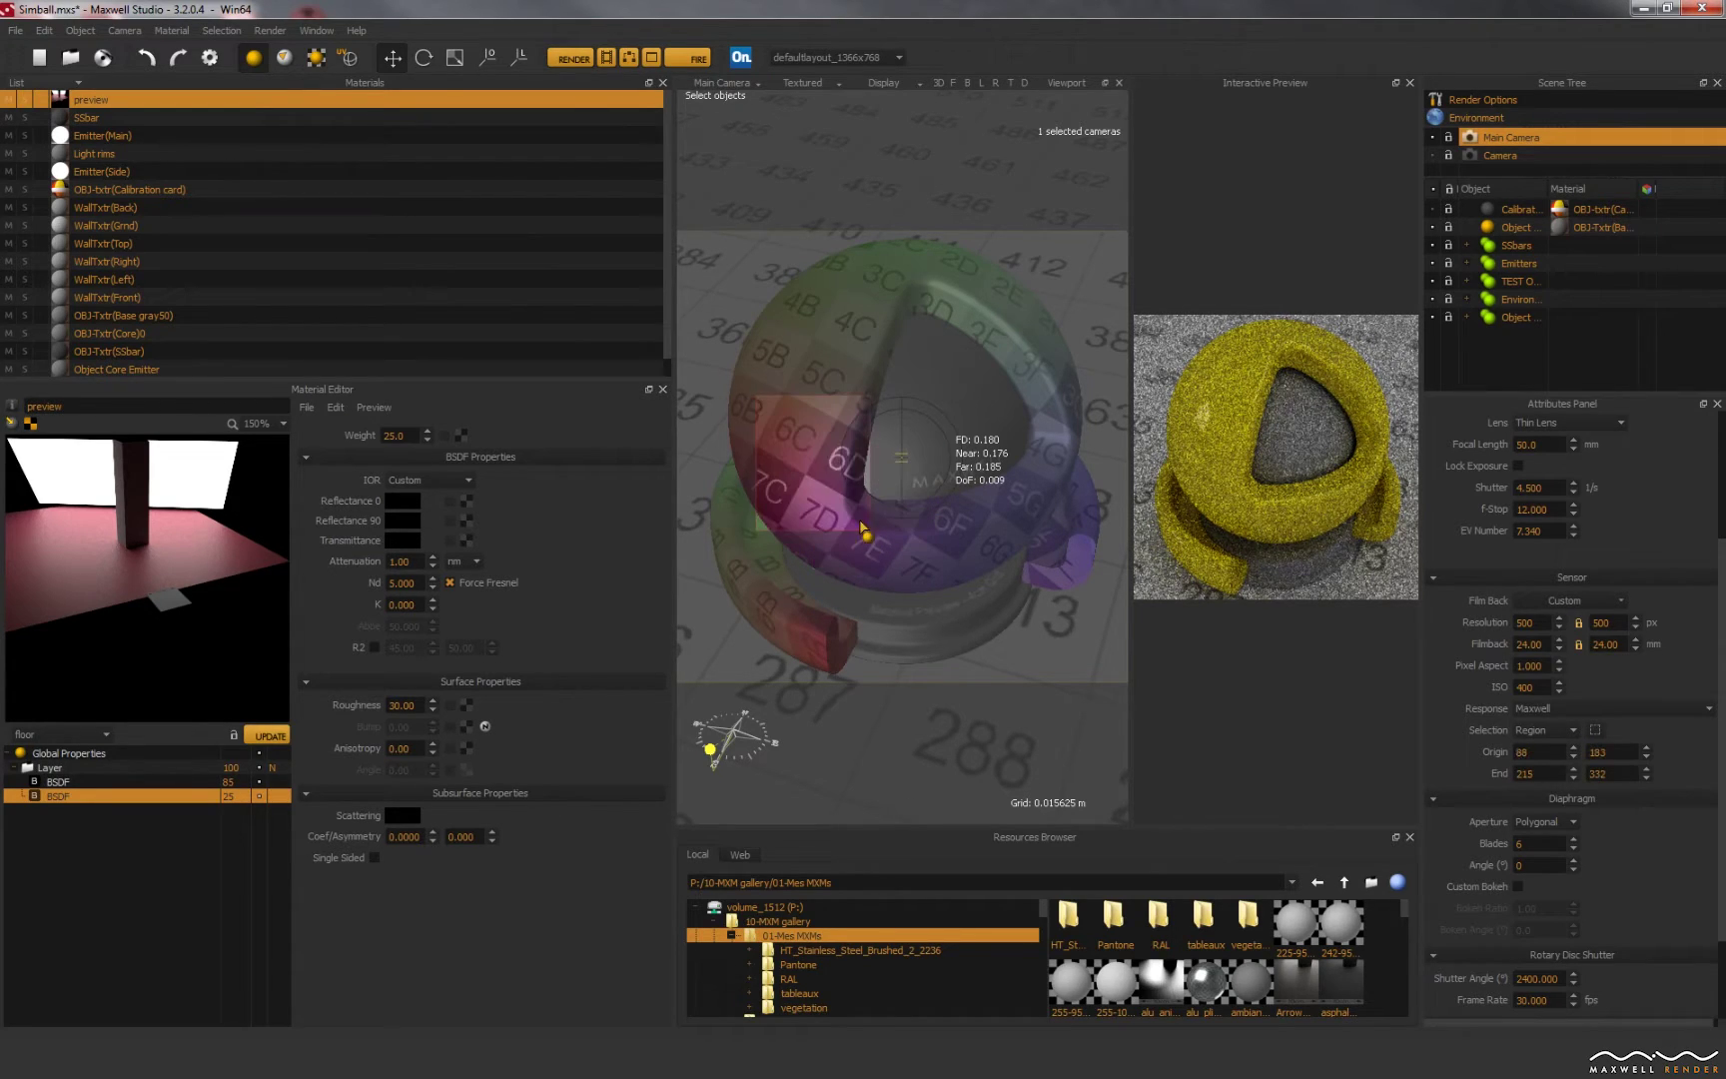
{"action": "left_click", "coordinate": [566, 59]}
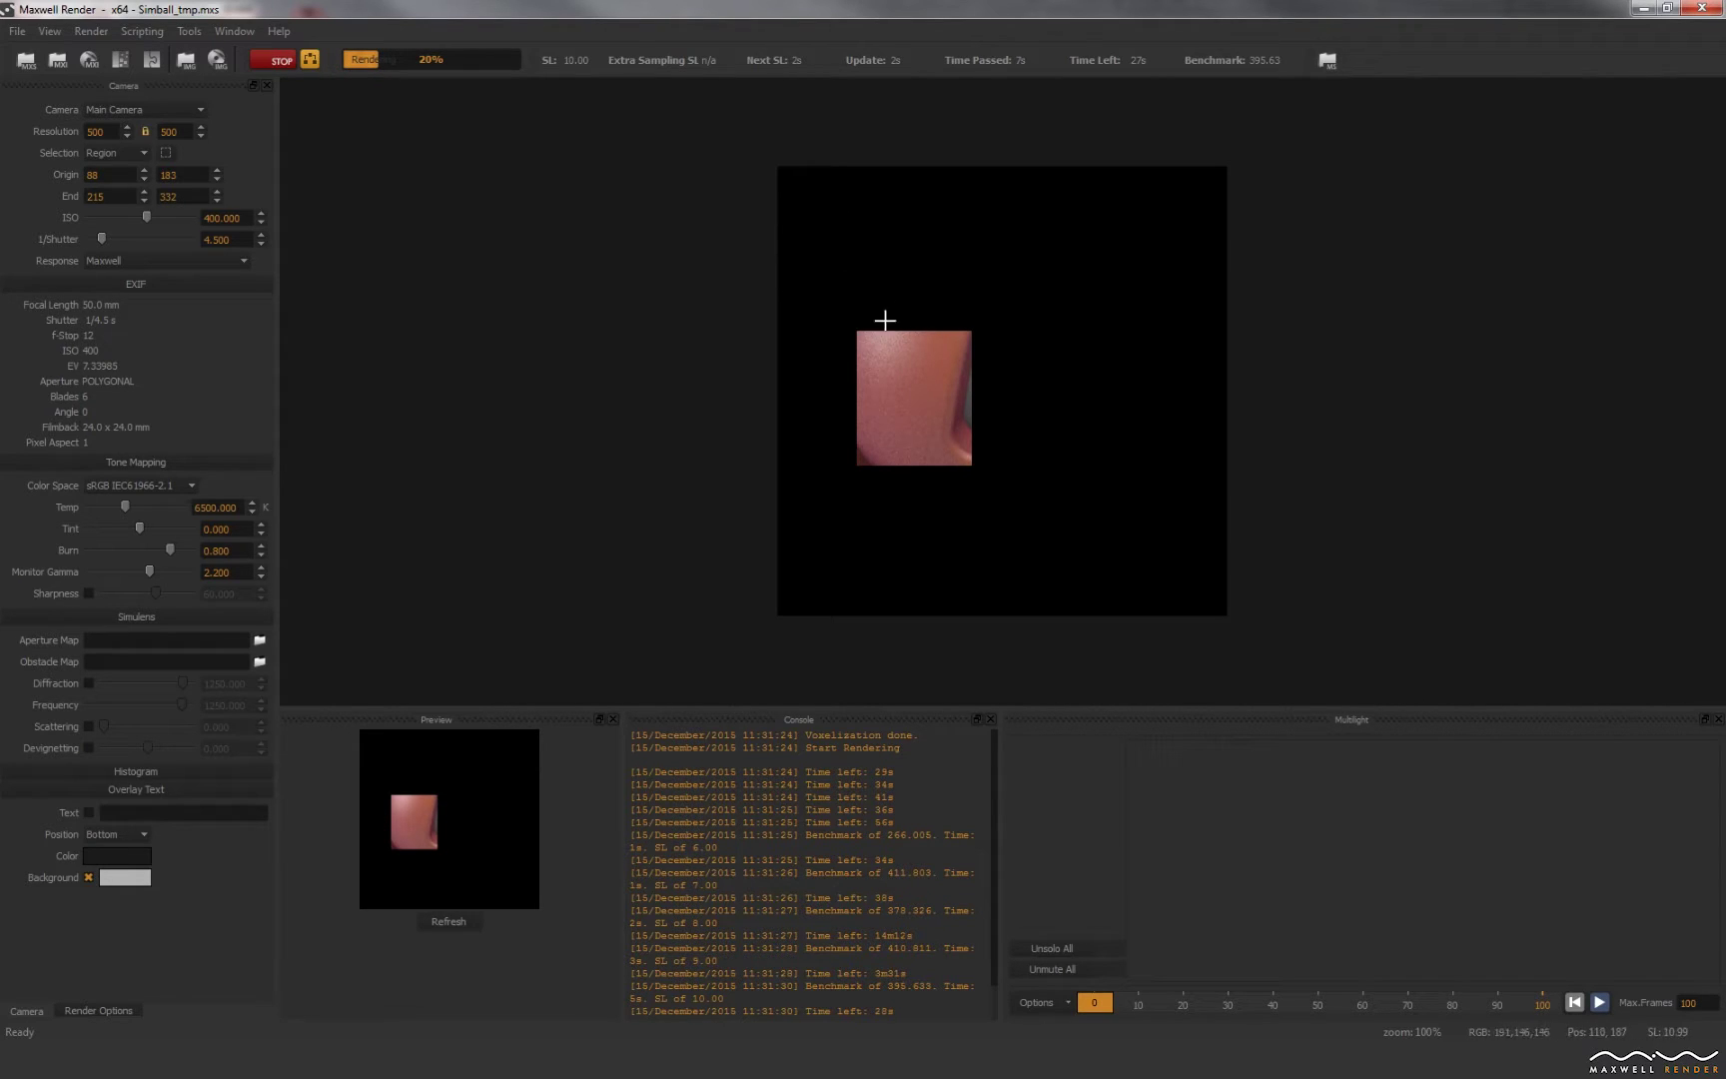
{"action": "scroll", "coordinate": [905, 338], "scroll_direction": "up", "scroll_amount": 1}
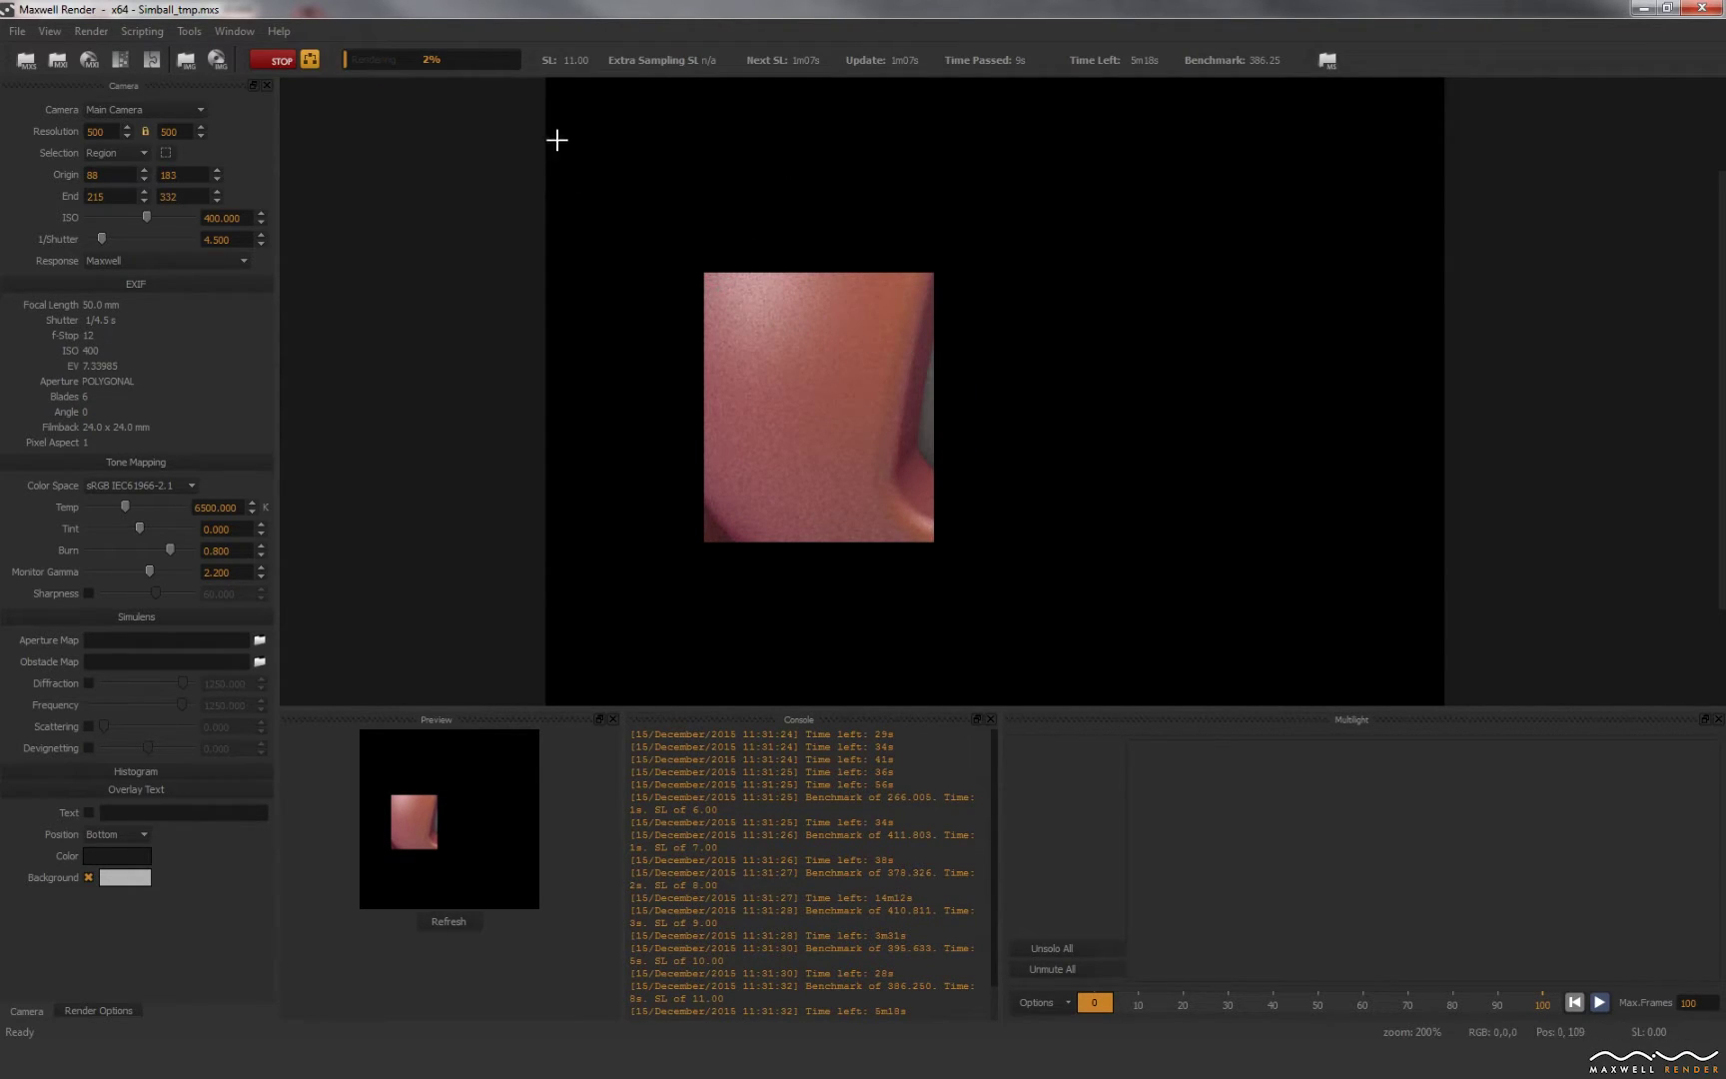
Step: Stop the current render, redraw the region from about 0, 106 to 167, 197 and render it
{"action": "left_click", "coordinate": [277, 61]}
{"action": "left_click", "coordinate": [166, 153]}
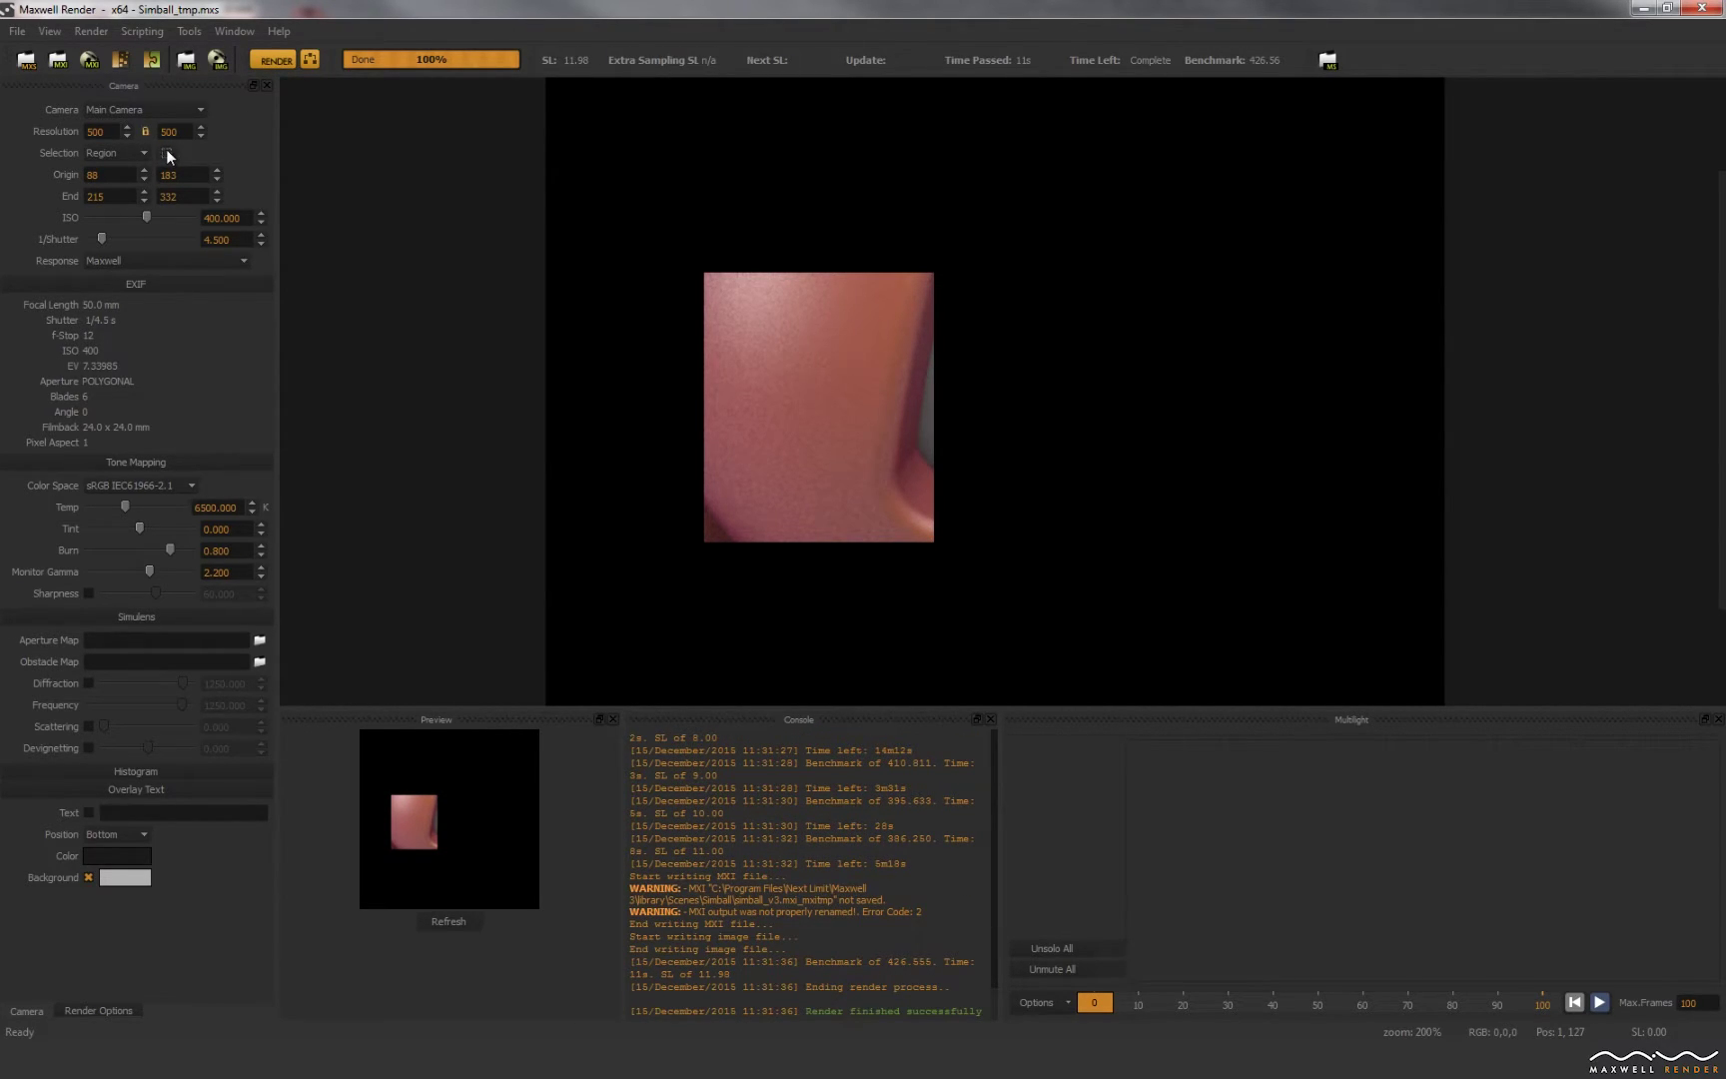
{"action": "left_click_drag", "start_coordinate": [492, 135], "coordinate": [847, 297]}
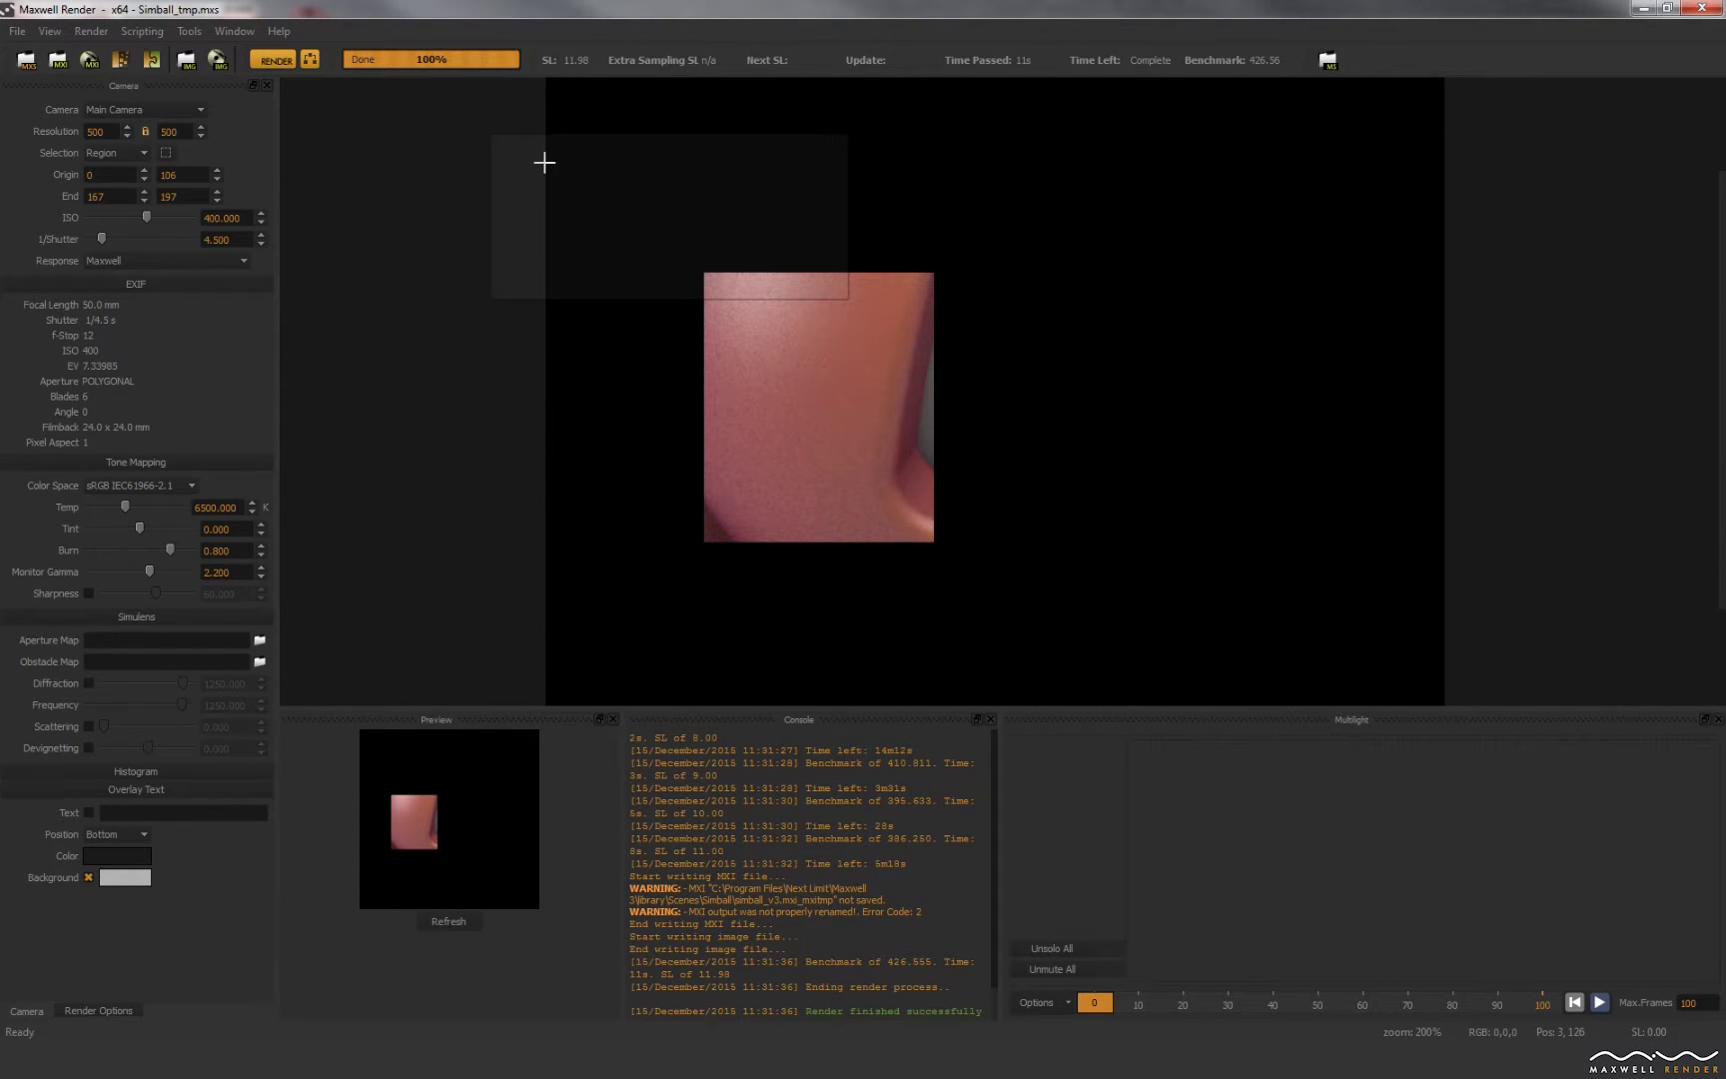
{"action": "left_click", "coordinate": [277, 61]}
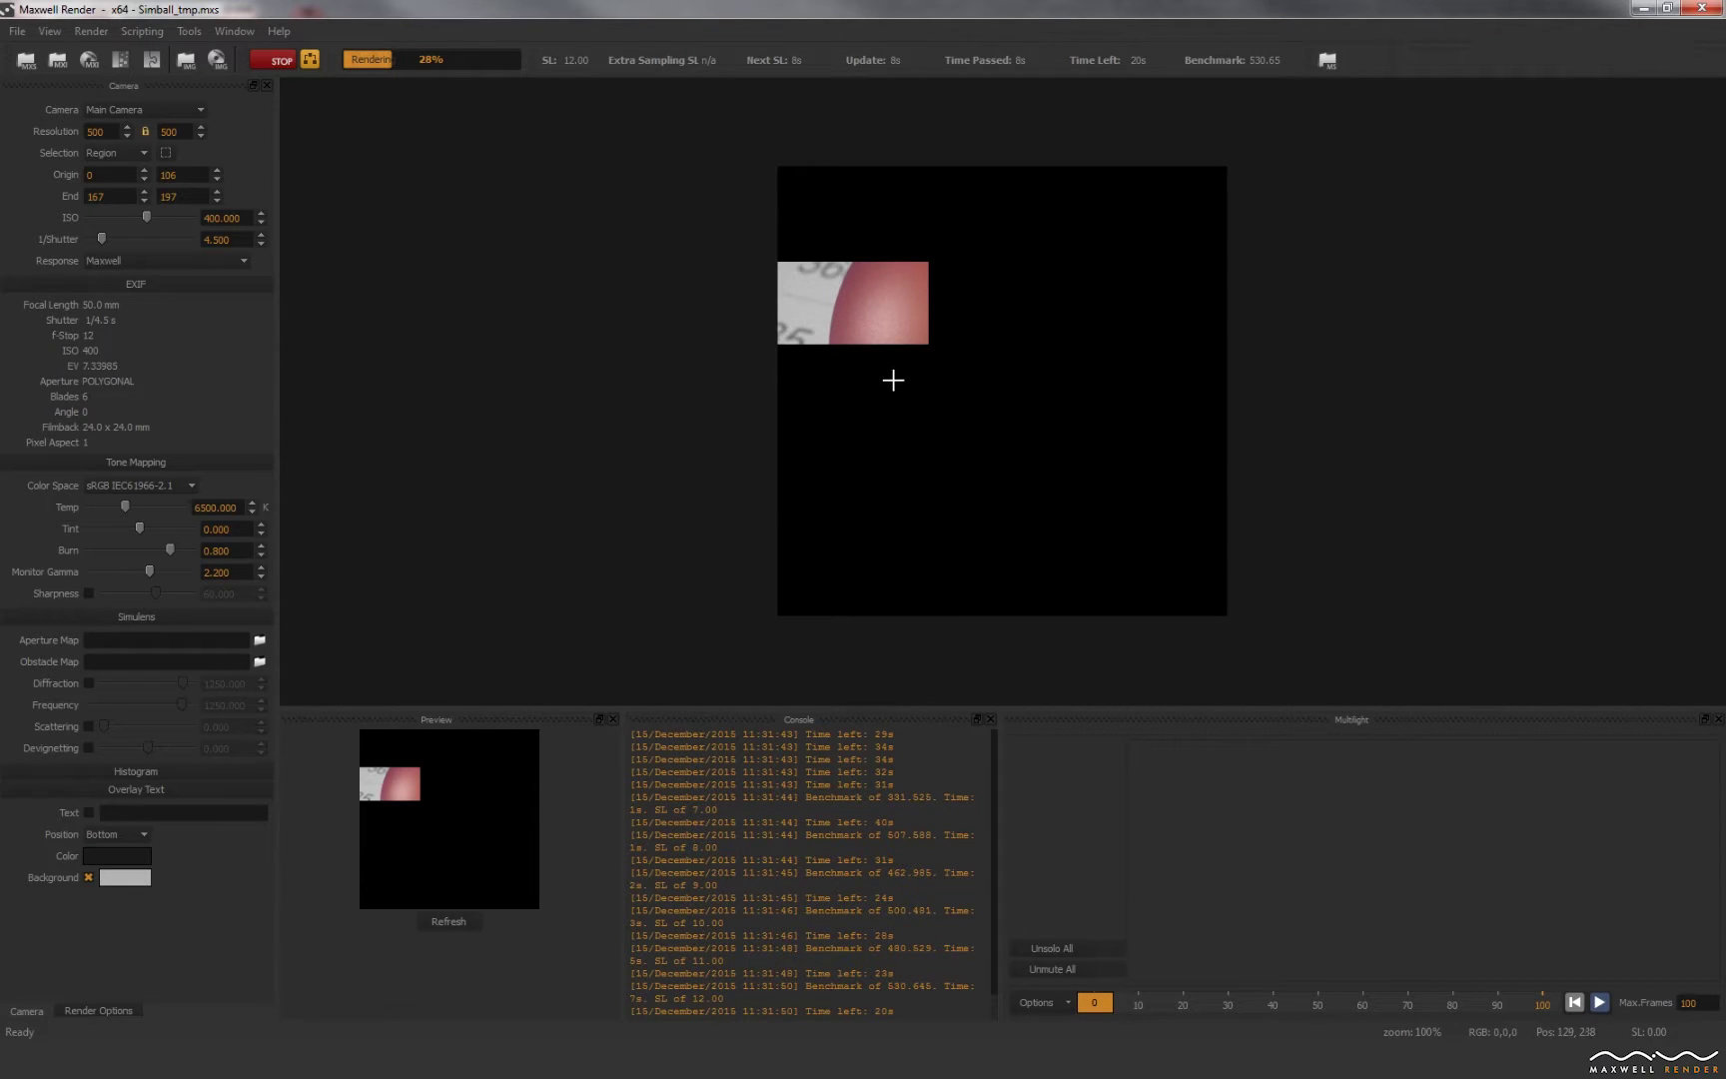
Step: Stop that render, redraw the region from about 300, 46 to 454, 194 and render it
{"action": "left_click", "coordinate": [283, 61]}
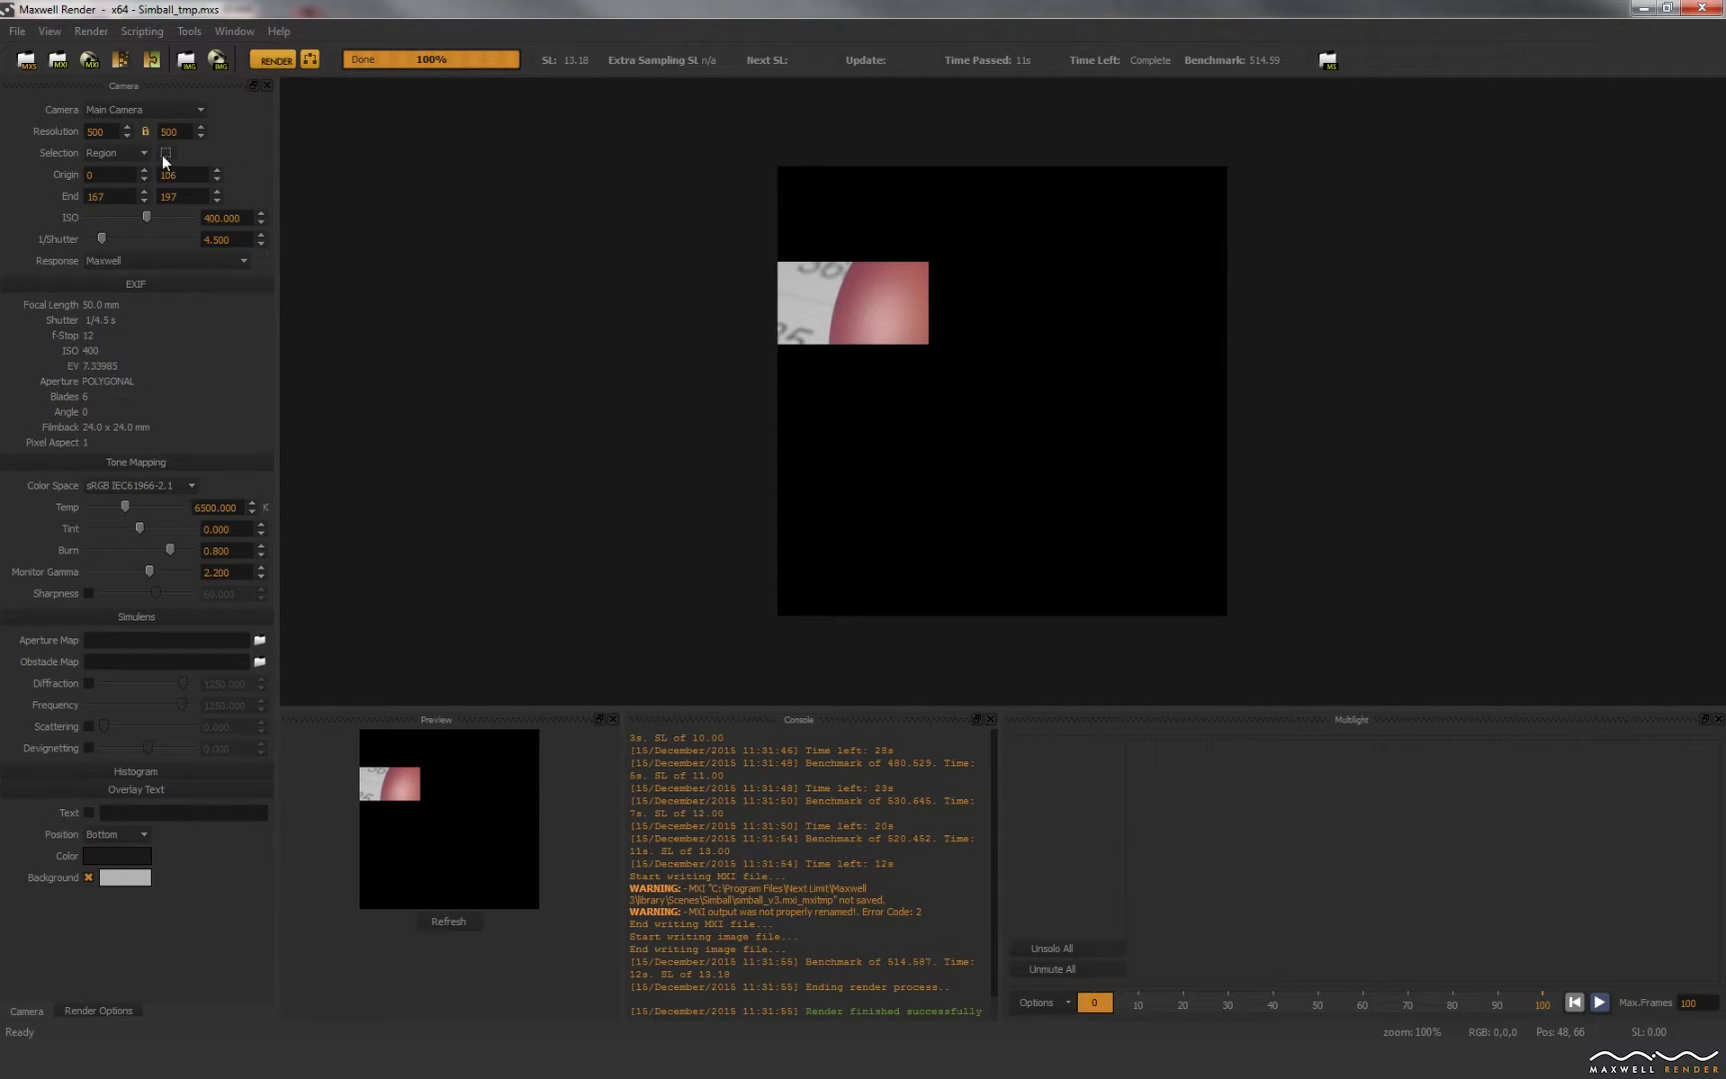
{"action": "left_click_drag", "start_coordinate": [1047, 208], "coordinate": [1186, 342]}
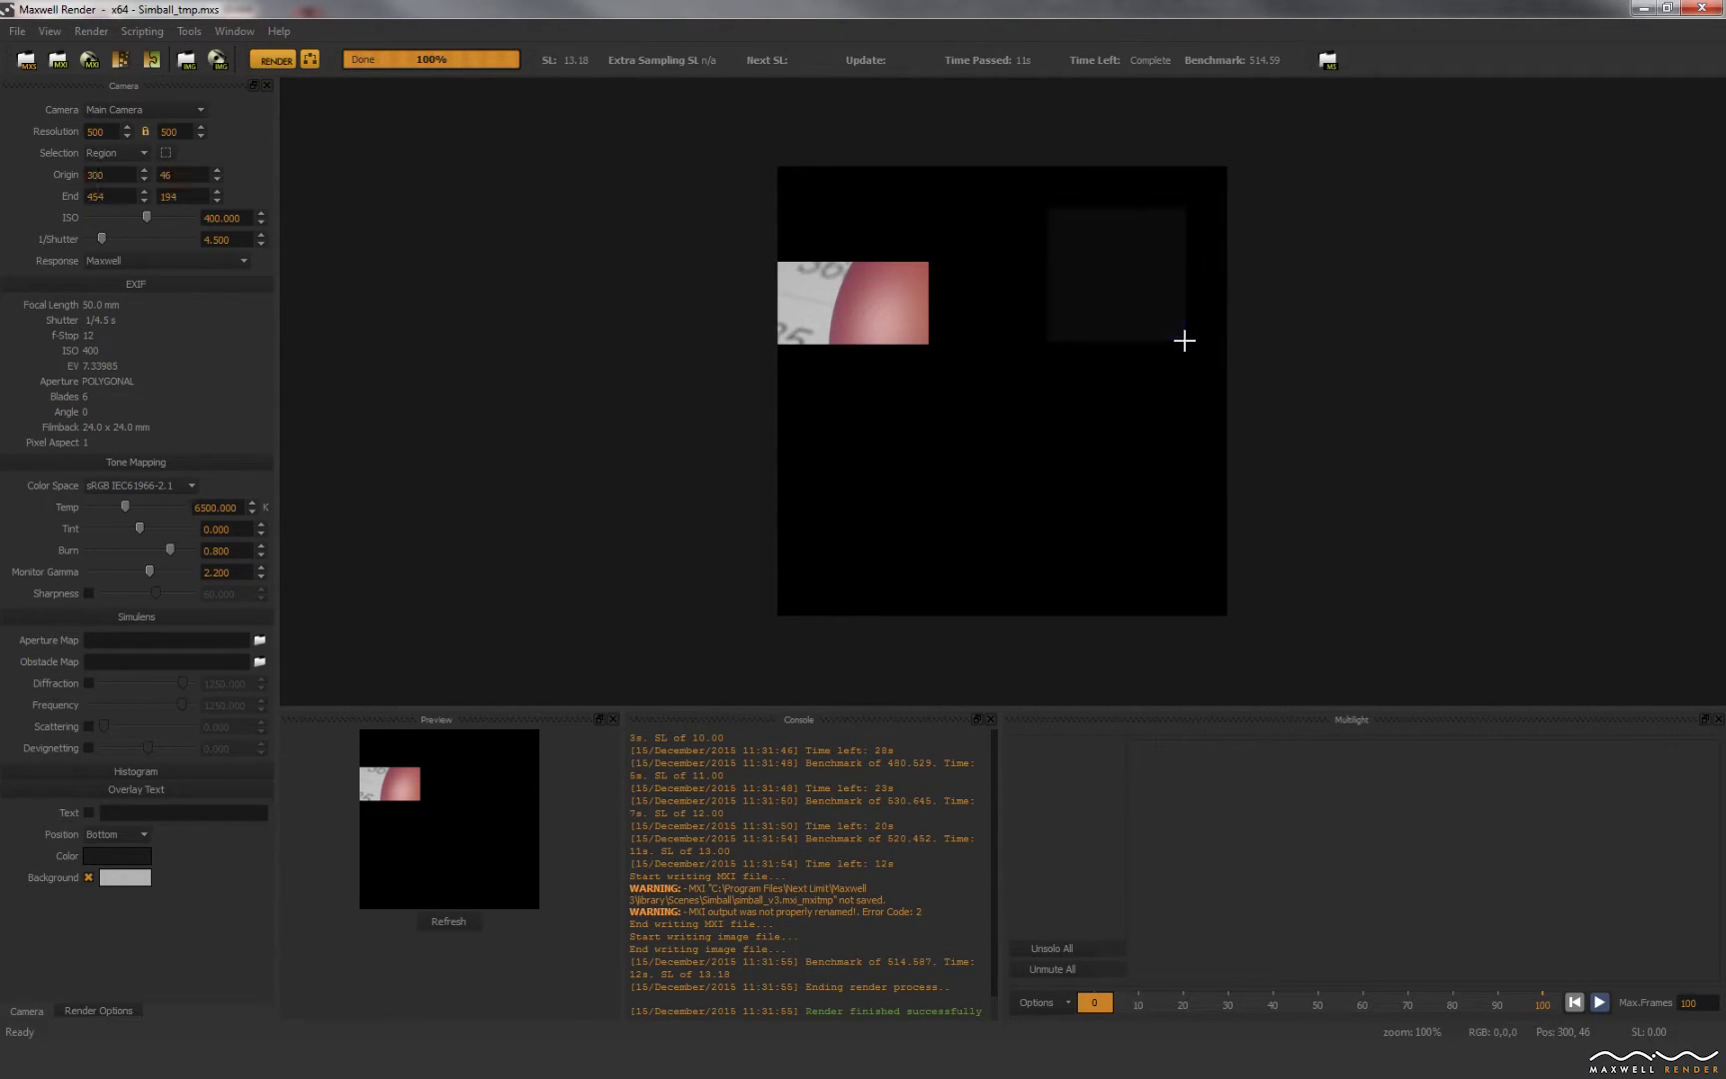
{"action": "left_click", "coordinate": [277, 61]}
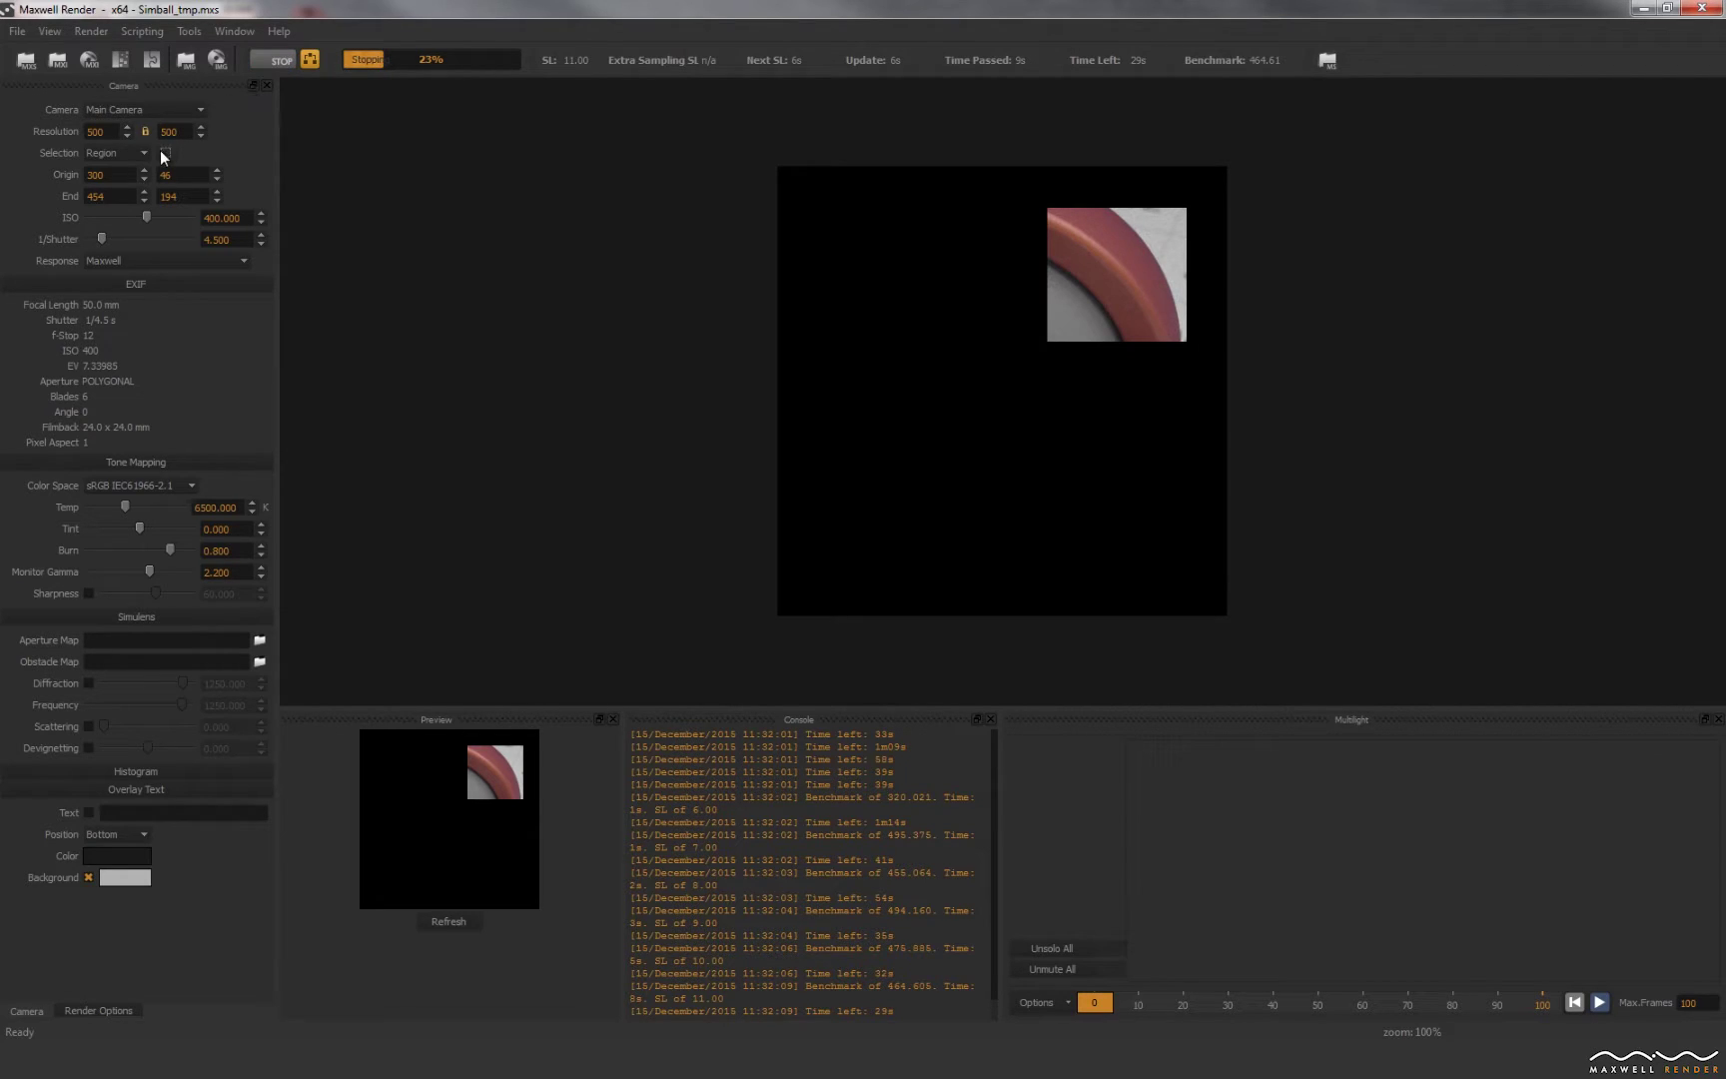
Step: Redraw the render region from about 334, 327 to 458, 451, render it and stop the render
{"action": "left_click_drag", "start_coordinate": [1080, 463], "coordinate": [1189, 571]}
{"action": "left_click", "coordinate": [277, 61]}
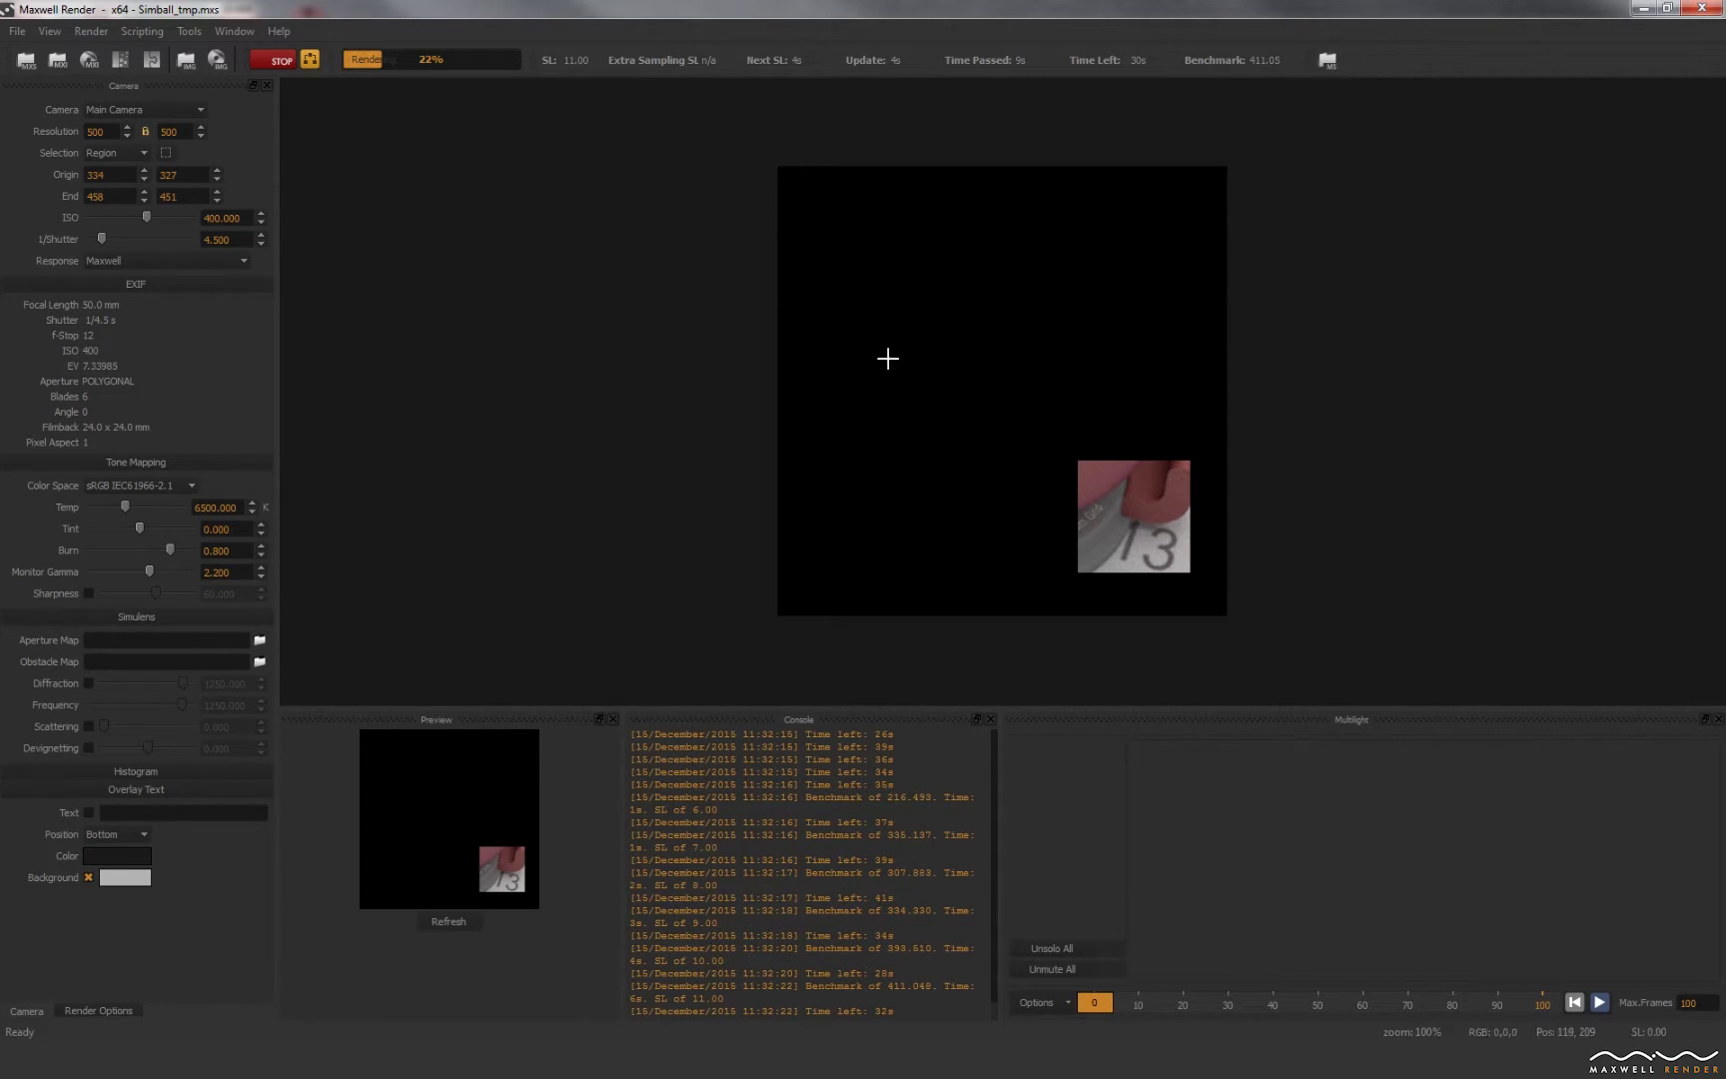
{"action": "scroll", "coordinate": [898, 372], "scroll_direction": "up", "scroll_amount": 2}
{"action": "scroll", "coordinate": [898, 372], "scroll_direction": "down", "scroll_amount": 1}
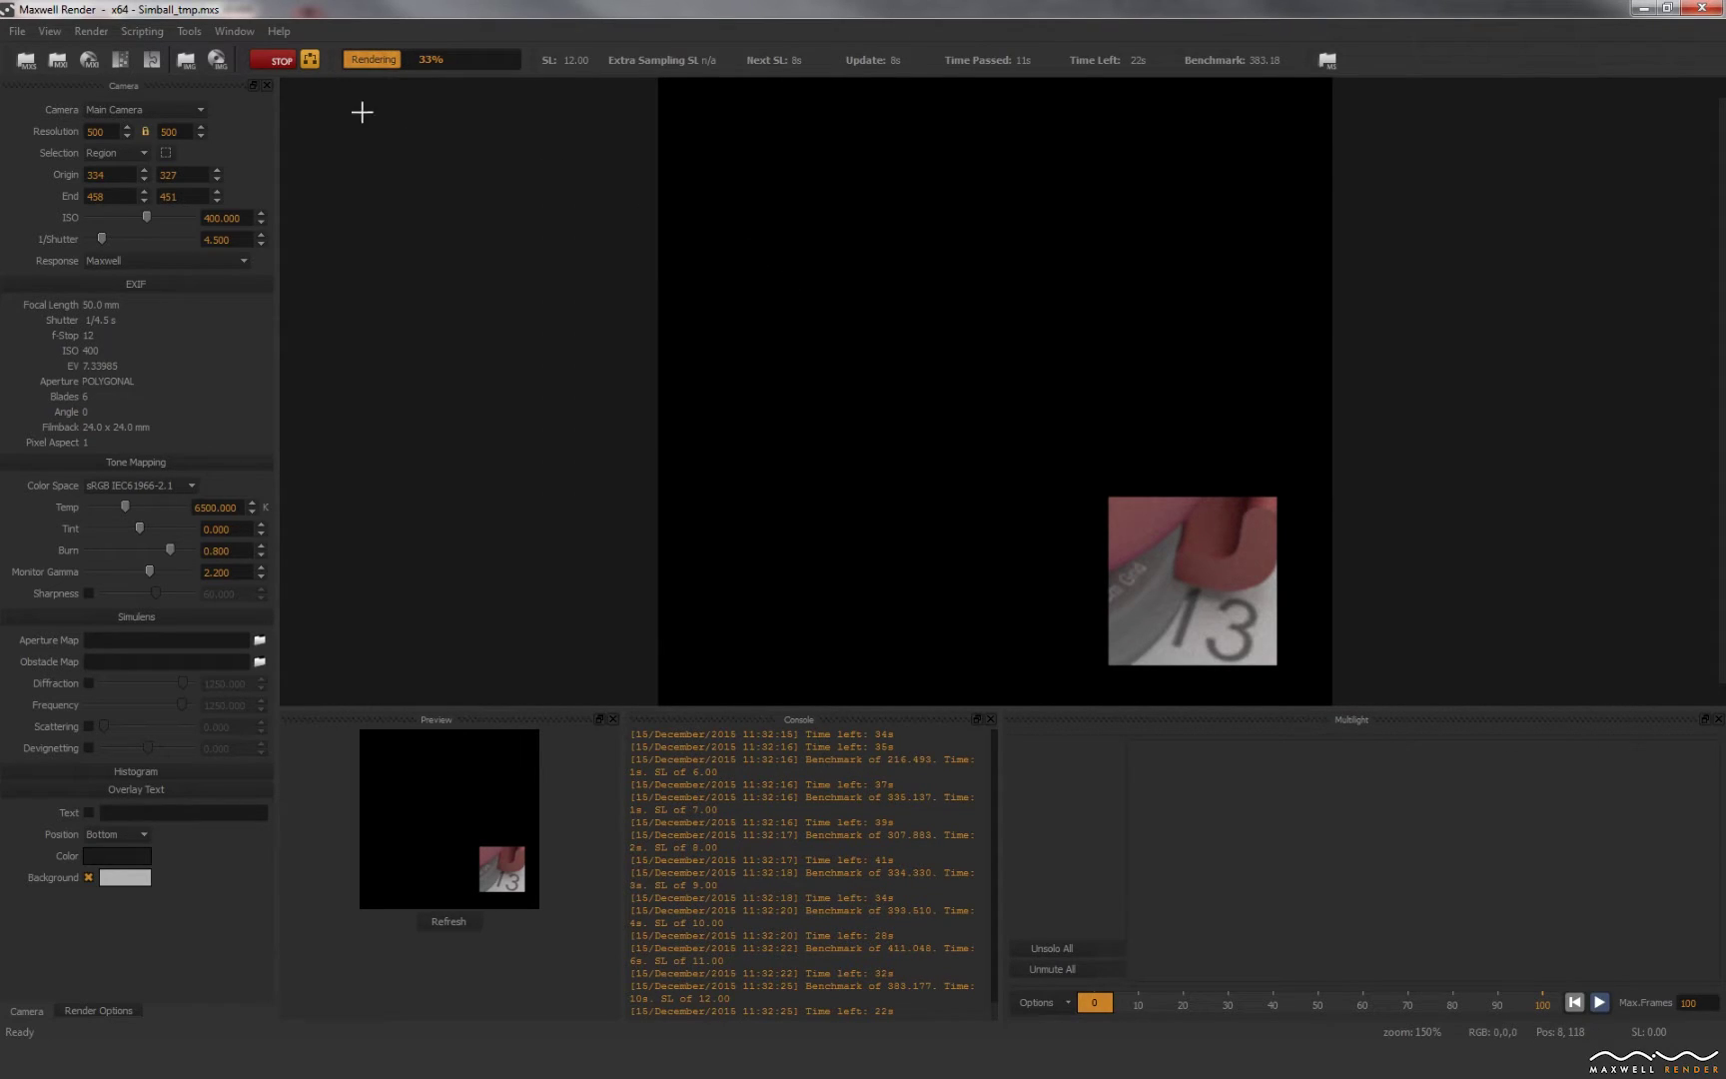
{"action": "left_click", "coordinate": [275, 59]}
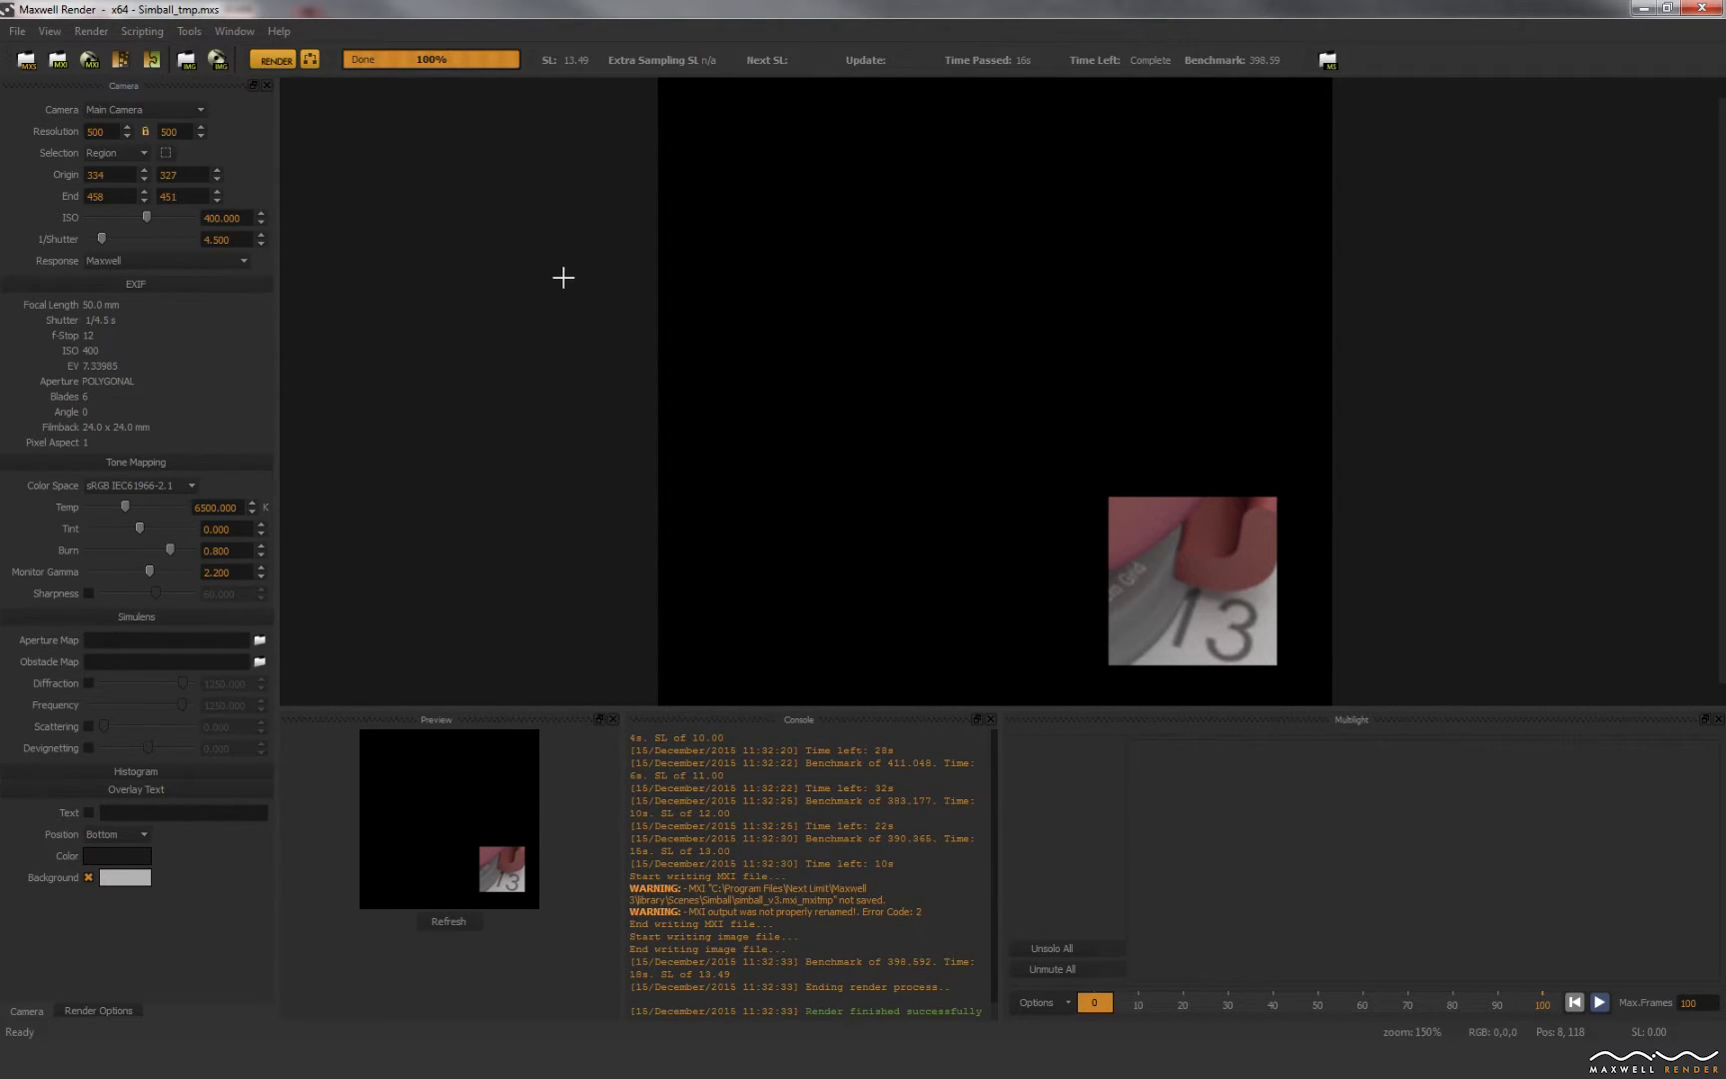
{"action": "scroll", "coordinate": [541, 272], "scroll_direction": "down", "scroll_amount": 1}
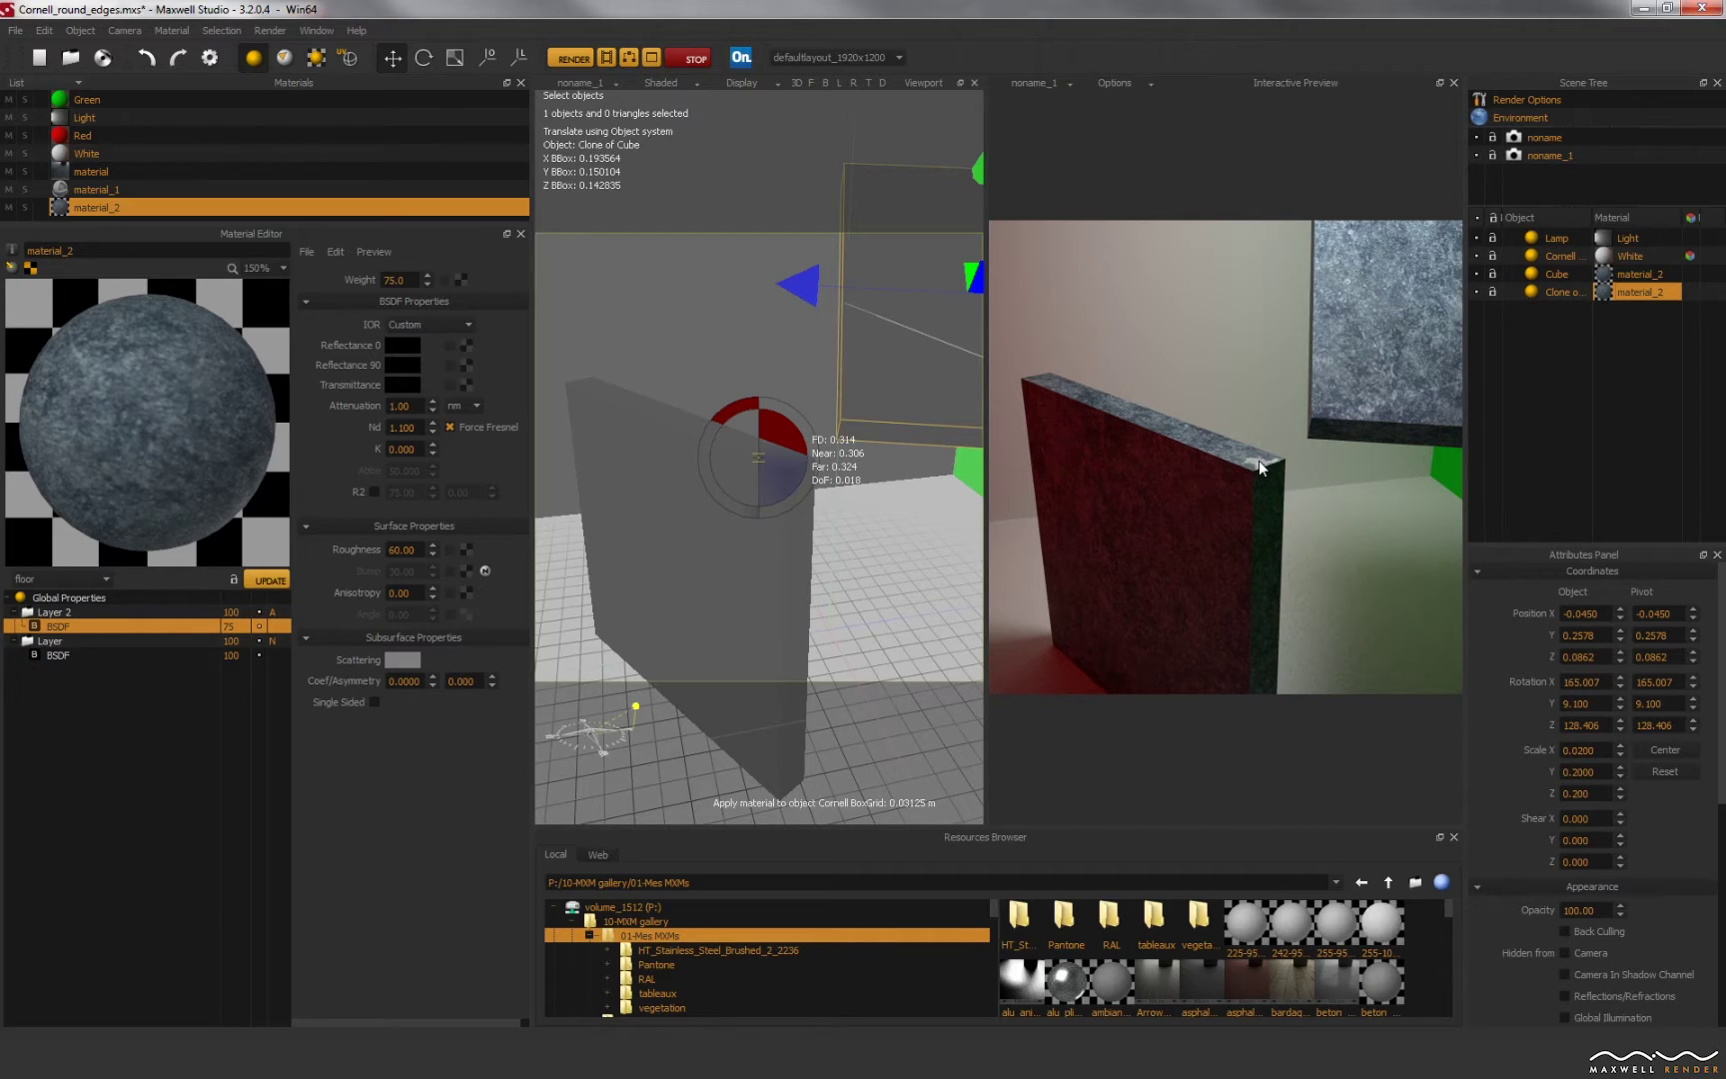
Step: Open the WireframeTexture parameters of material_1's Reflectance 0 map and set Fill Color to orange, RGB about 245, 154, 8
{"action": "left_click", "coordinate": [95, 190]}
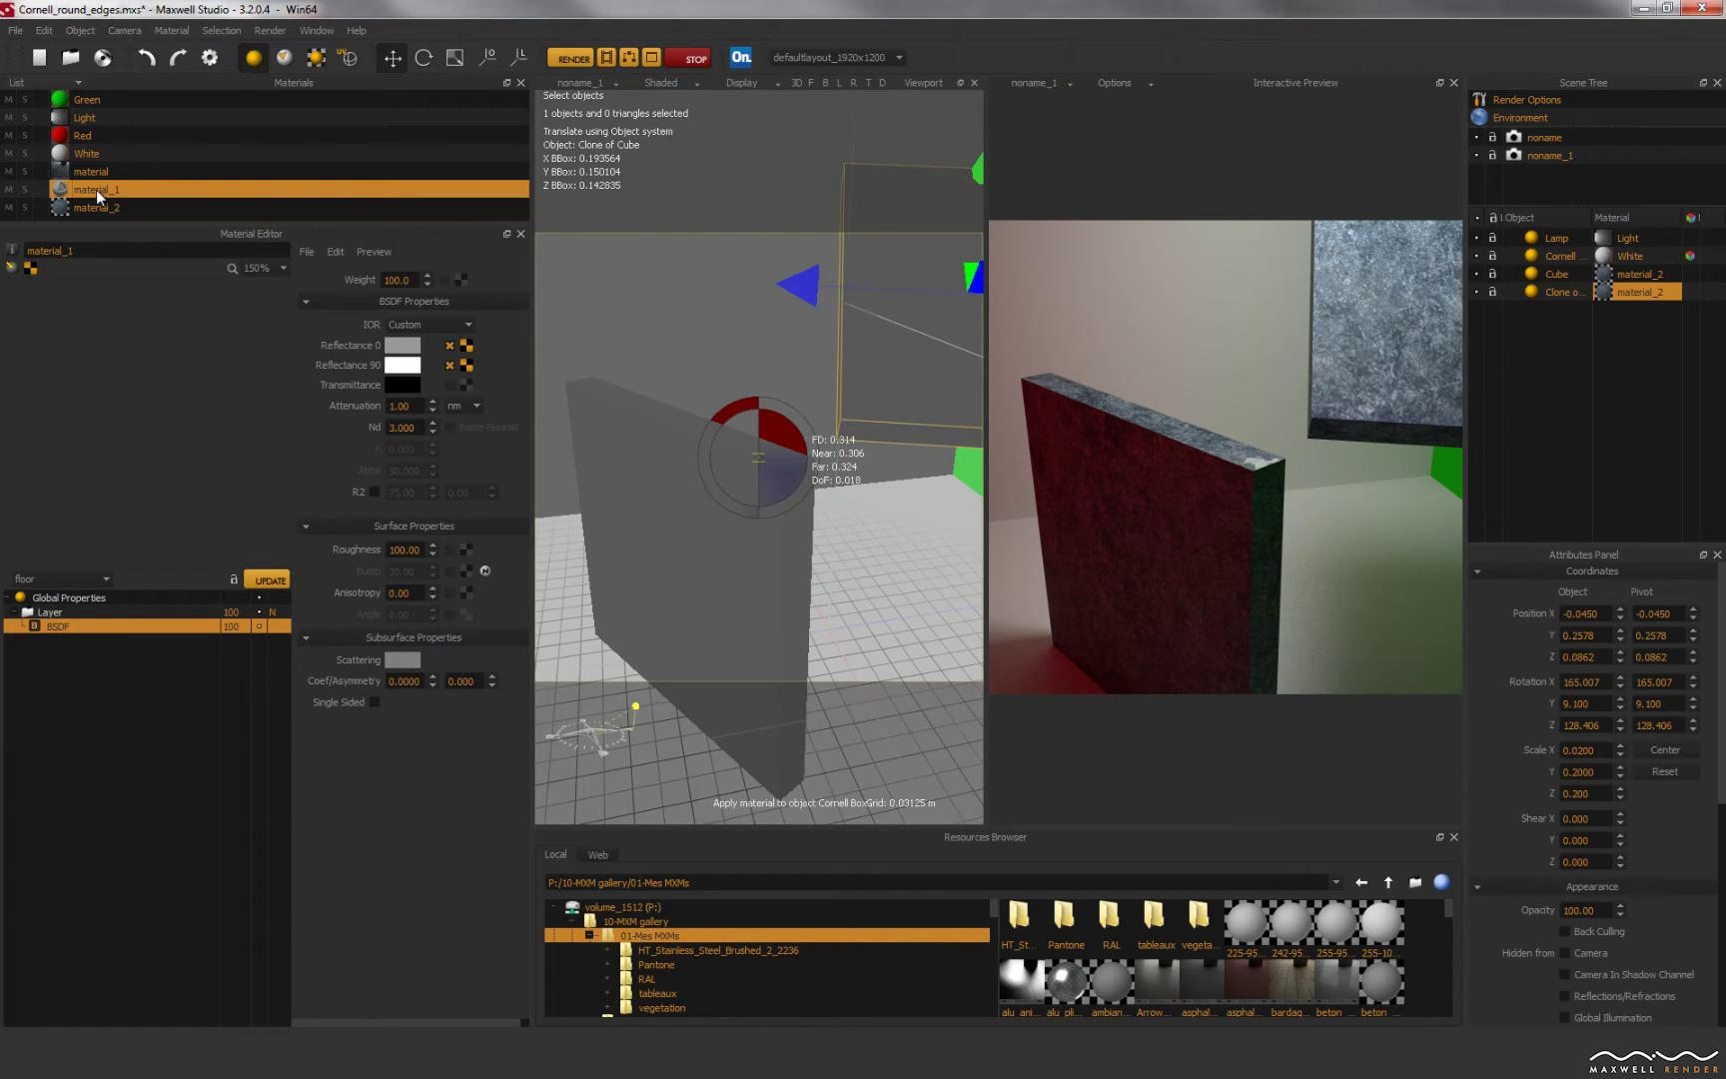
{"action": "left_click", "coordinate": [466, 345]}
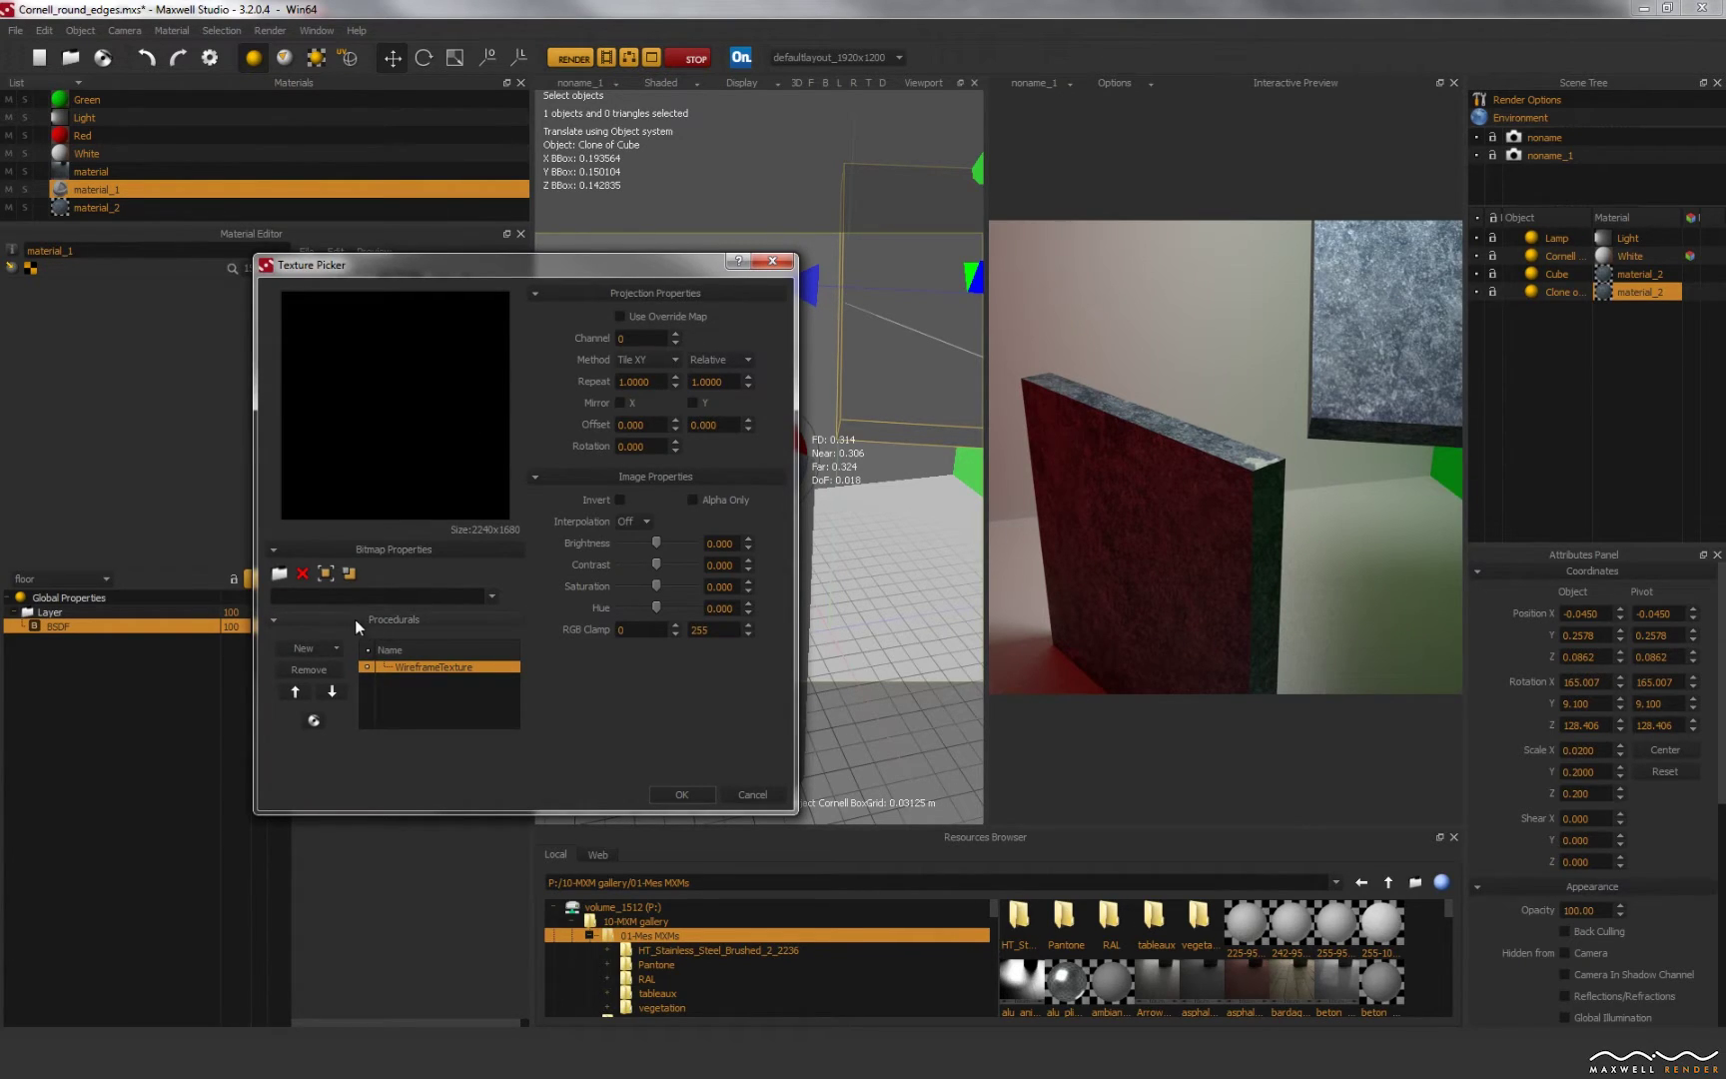
{"action": "left_click", "coordinate": [337, 648]}
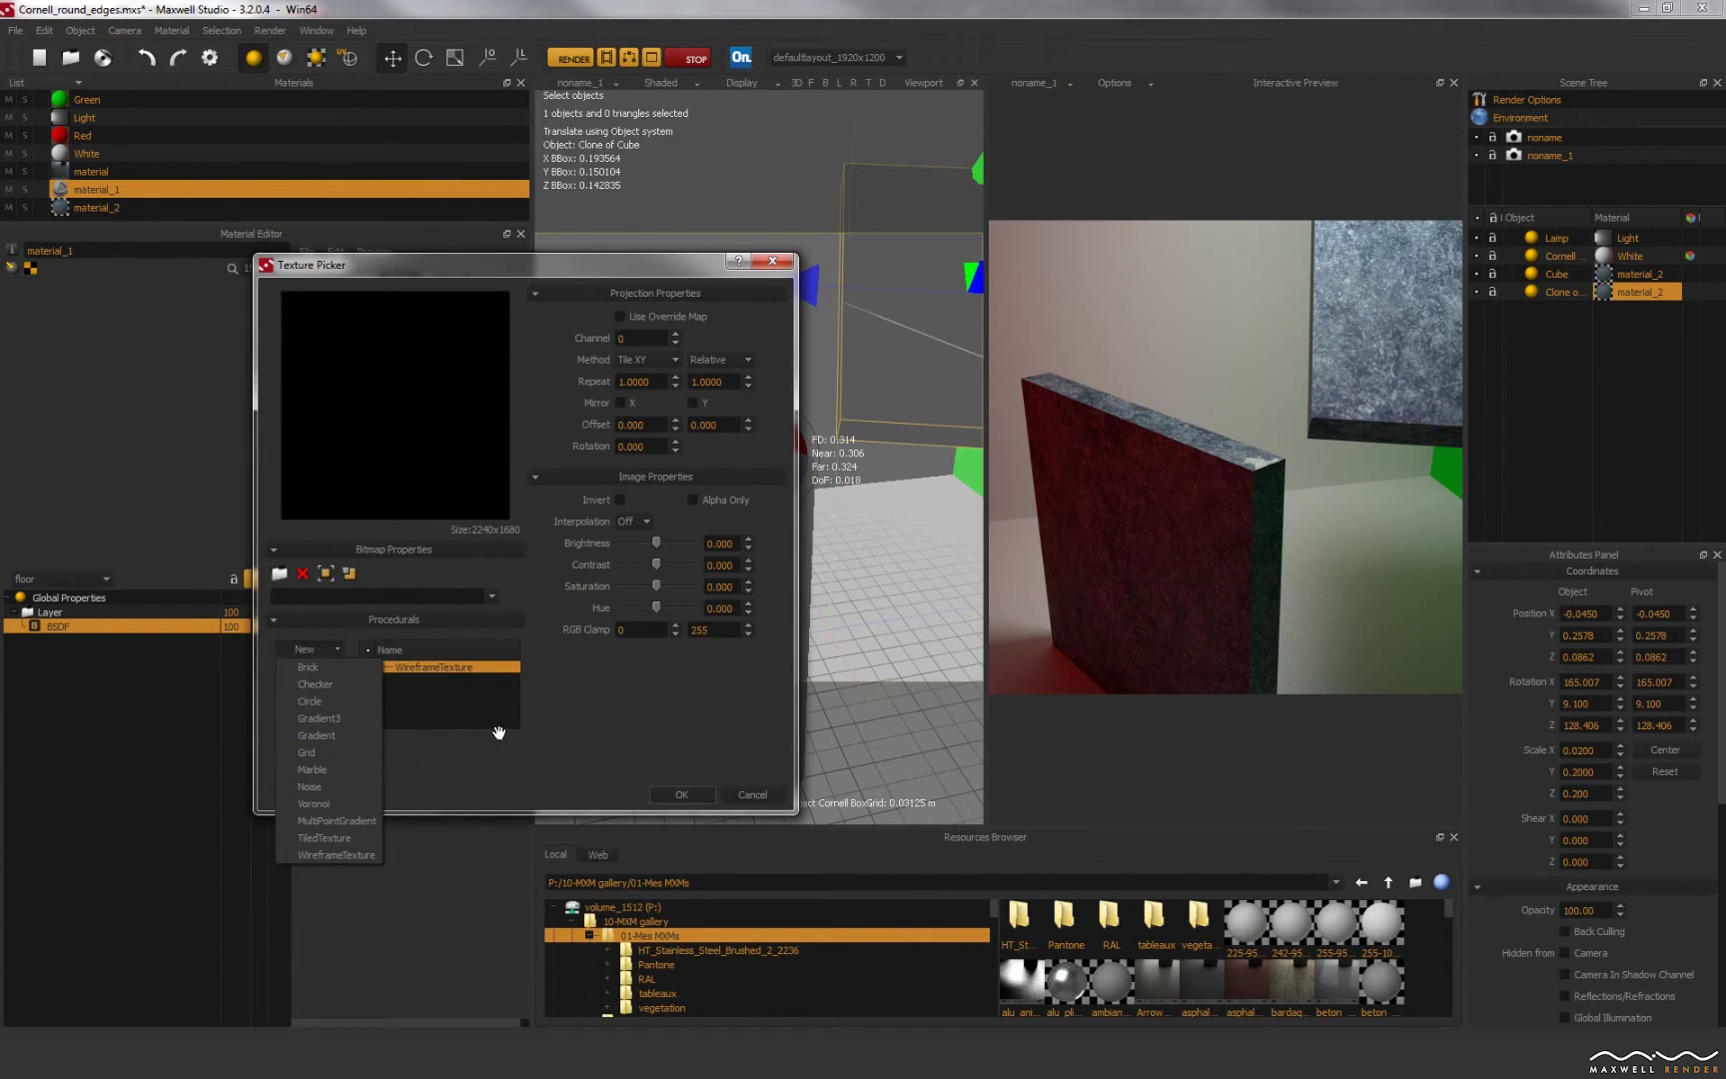
{"action": "left_click", "coordinate": [463, 675]}
{"action": "double_click", "coordinate": [460, 667]}
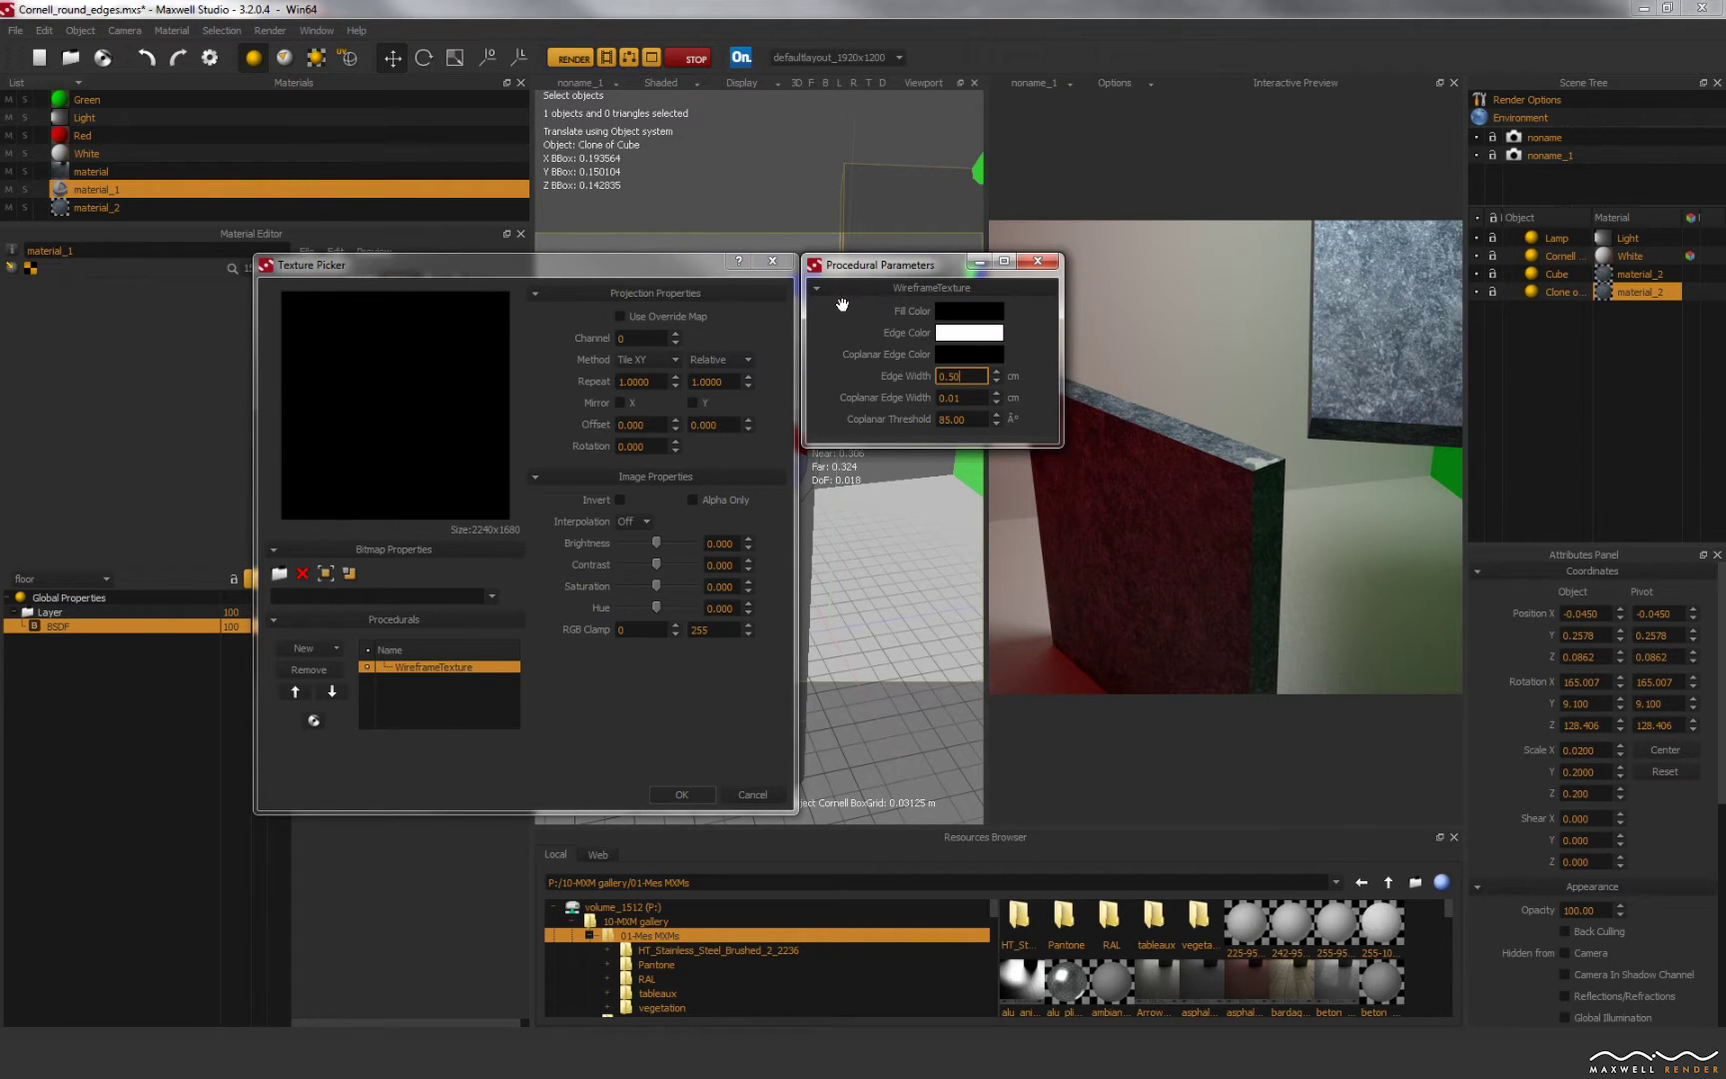
{"action": "left_click_drag", "start_coordinate": [695, 273], "coordinate": [492, 222]}
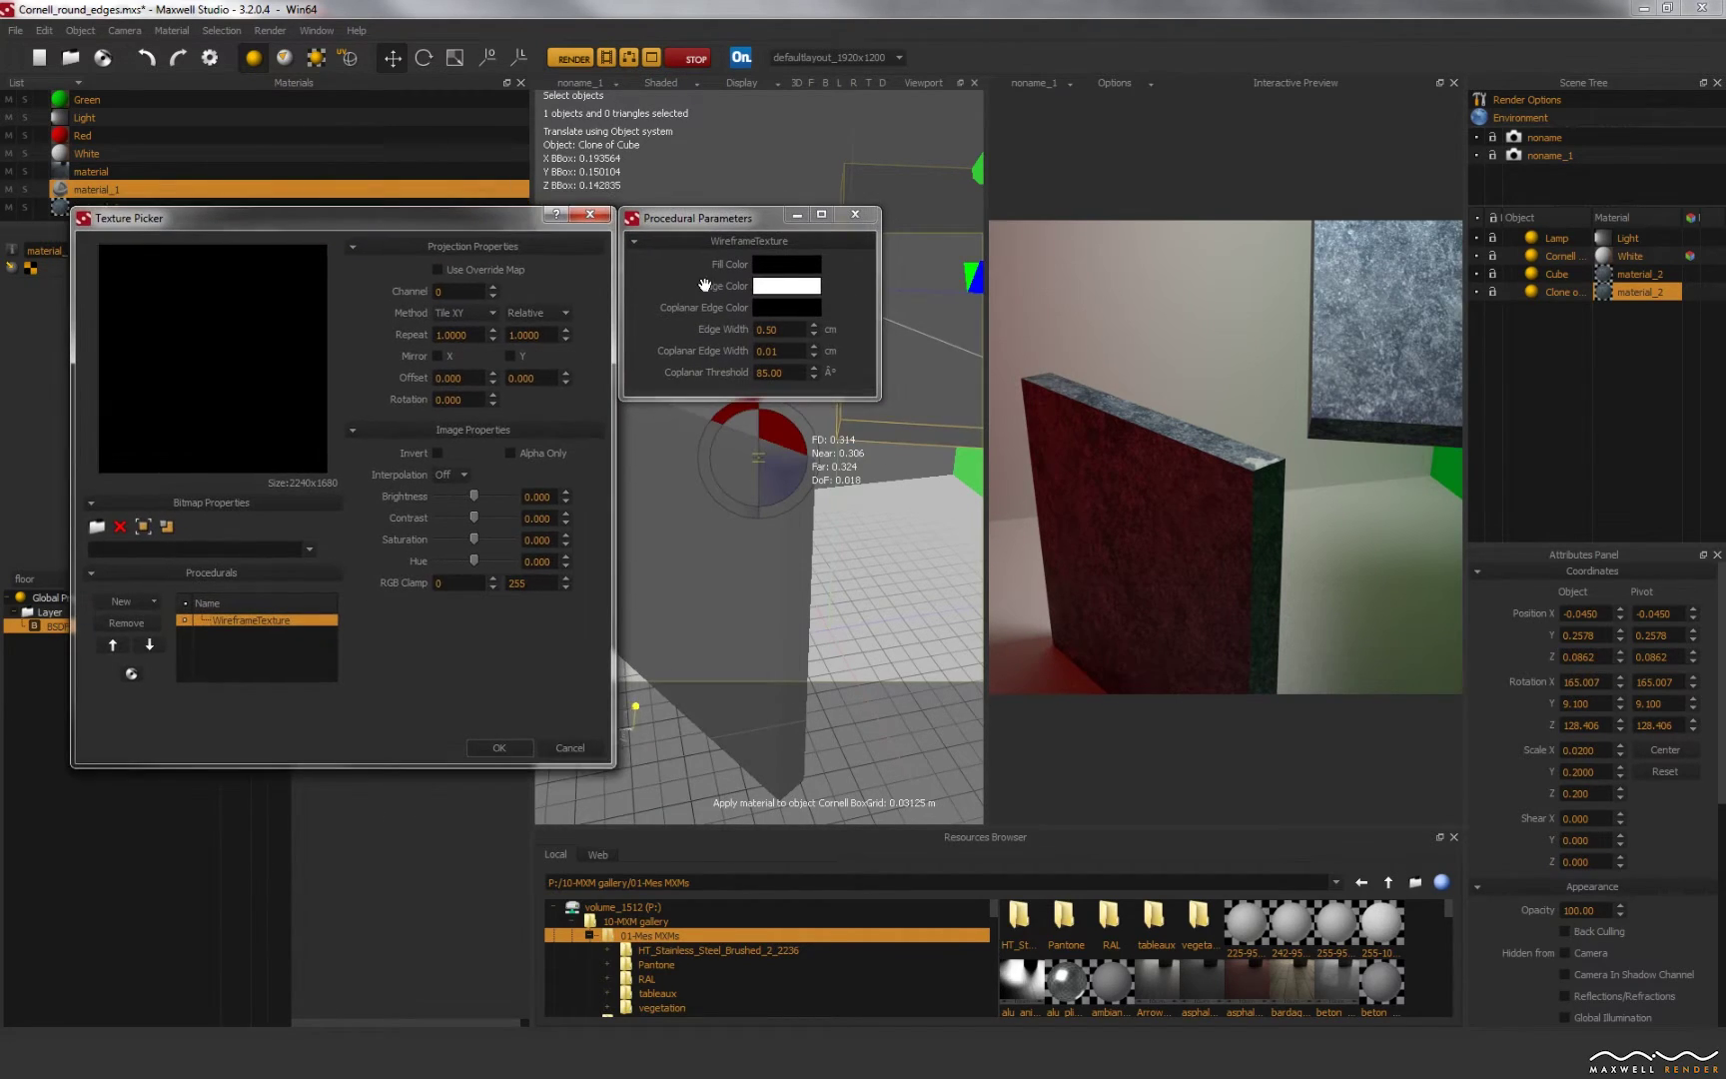
{"action": "left_click", "coordinate": [784, 264]}
{"action": "left_click", "coordinate": [432, 335]}
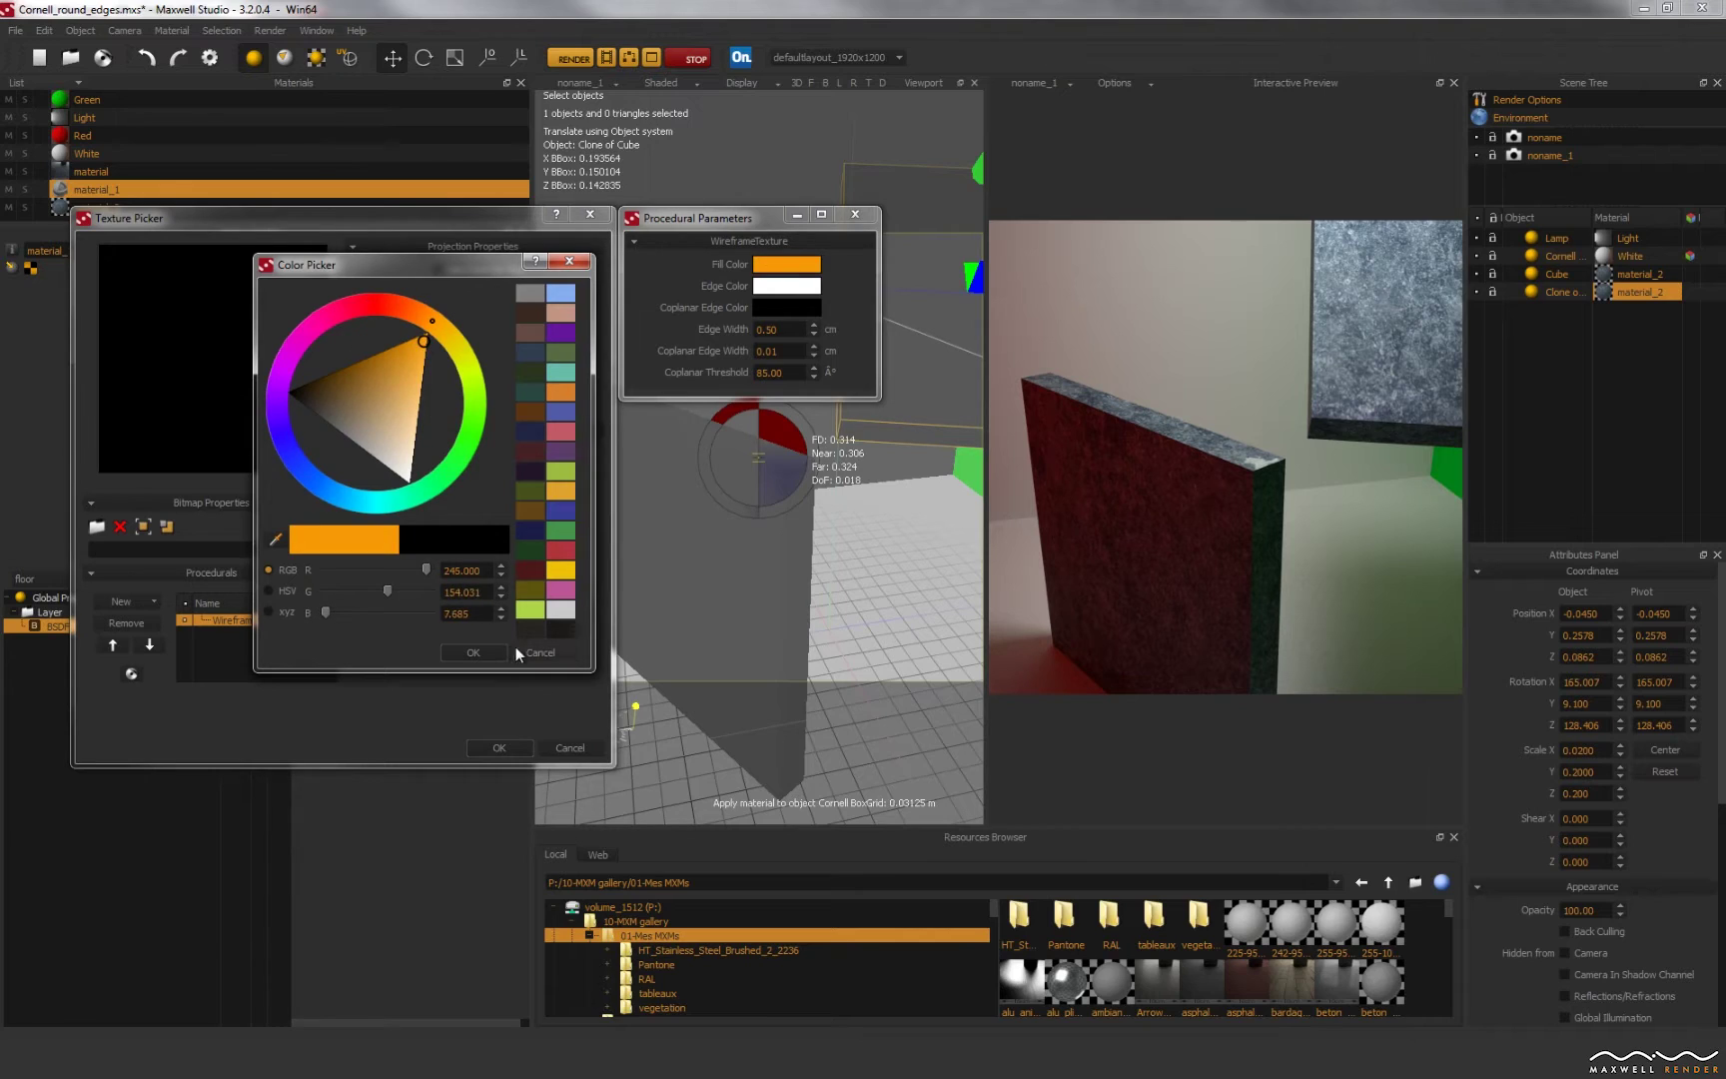
{"action": "left_click", "coordinate": [483, 649]}
Step: Set the wireframe texture's Edge Color to pure red and its Coplanar Edge Color to teal, RGB 103, 189, 170
{"action": "left_click", "coordinate": [775, 292]}
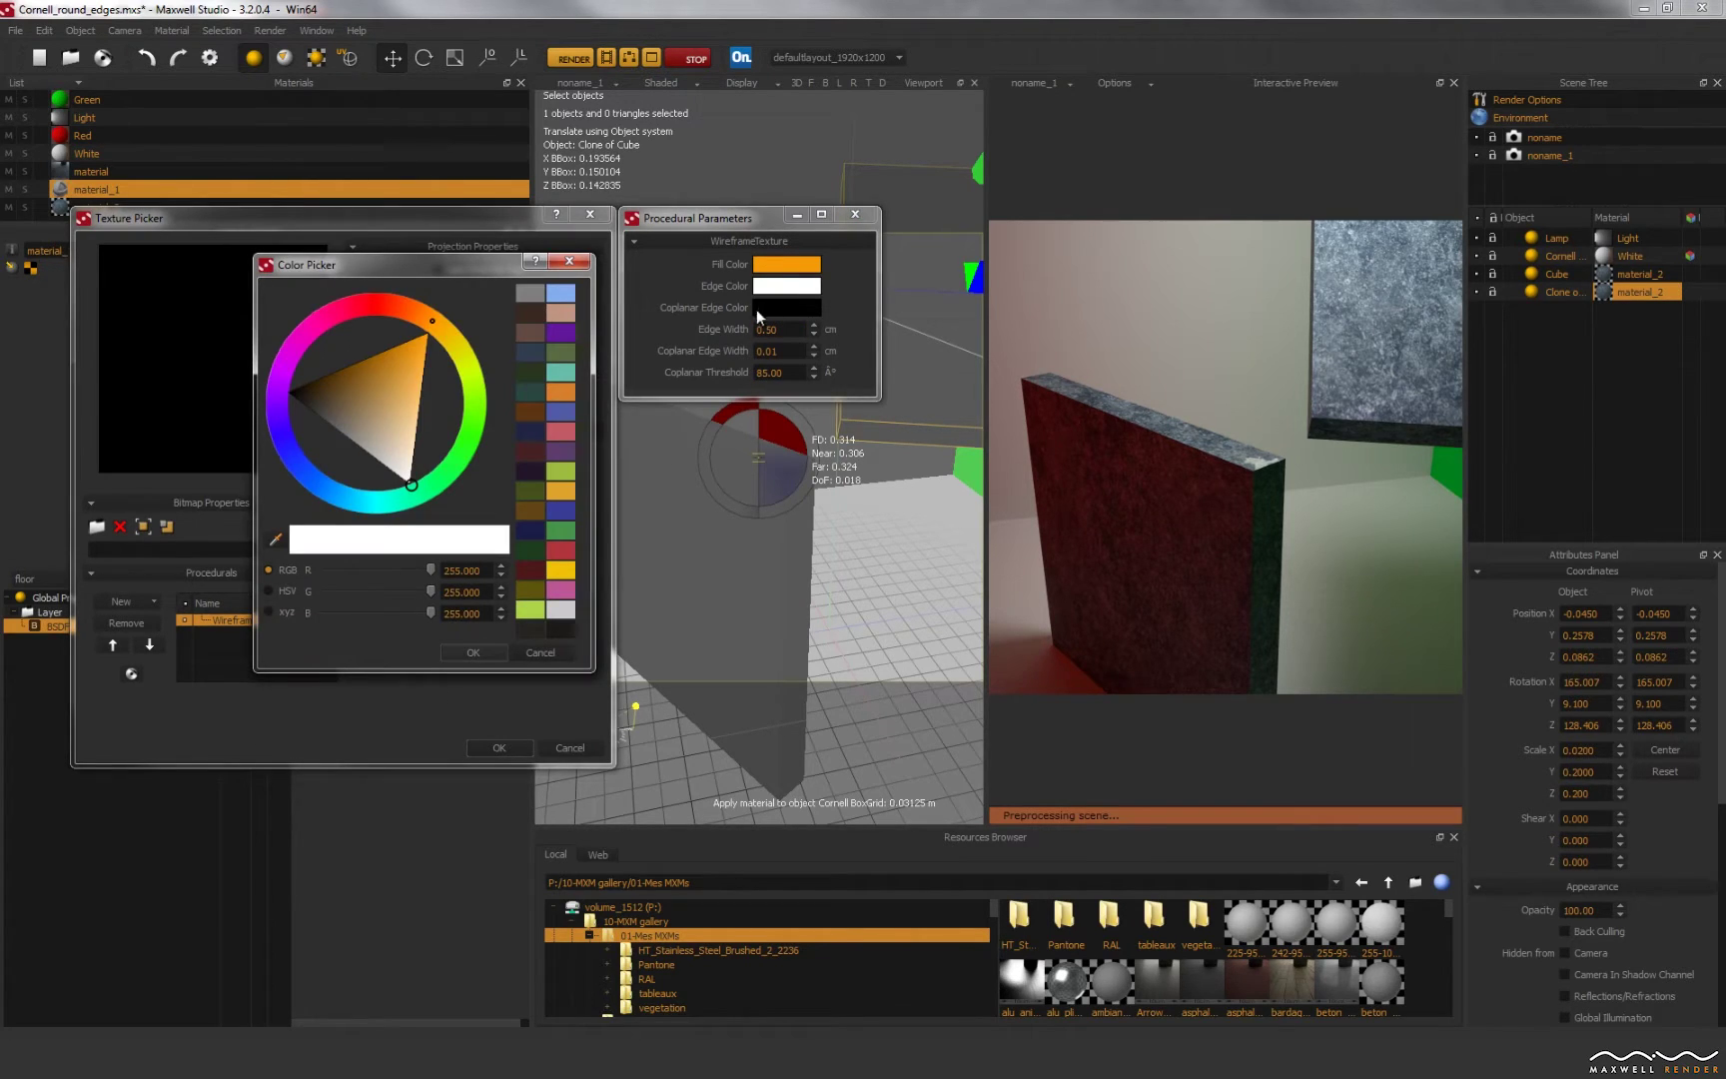
{"action": "left_click", "coordinate": [379, 304]}
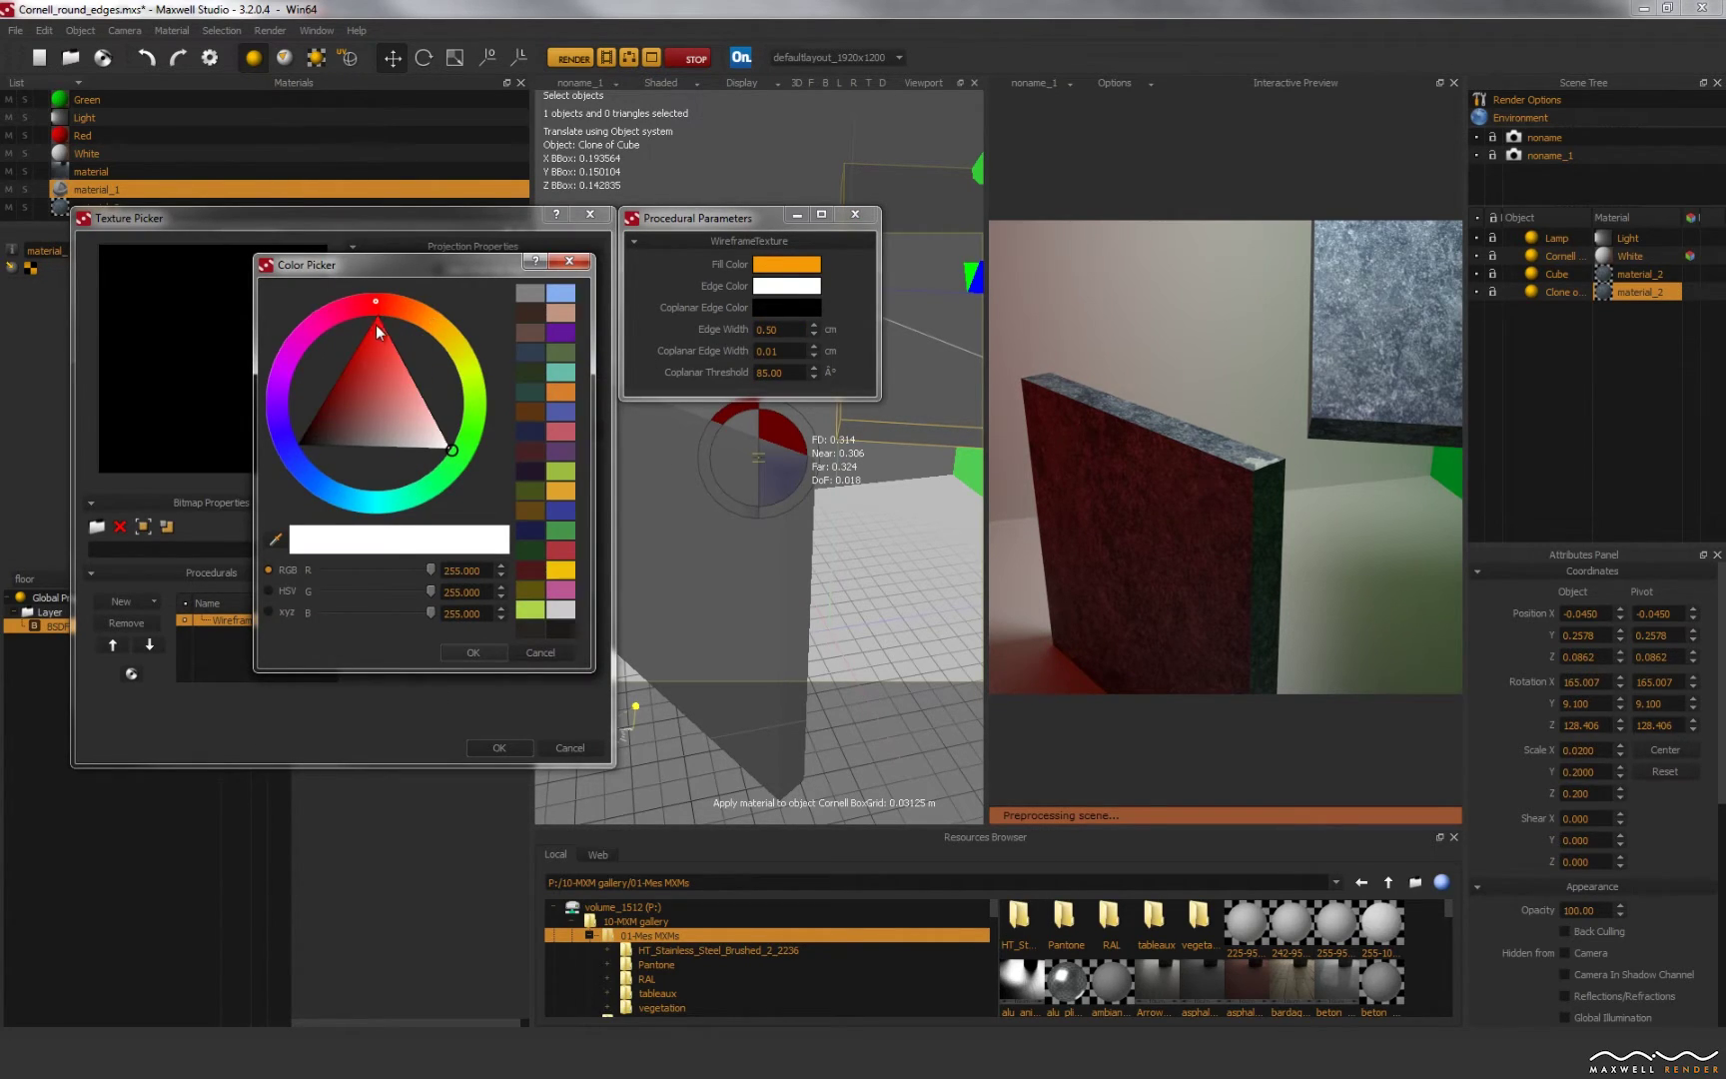
{"action": "left_click", "coordinate": [378, 323]}
{"action": "left_click", "coordinate": [480, 653]}
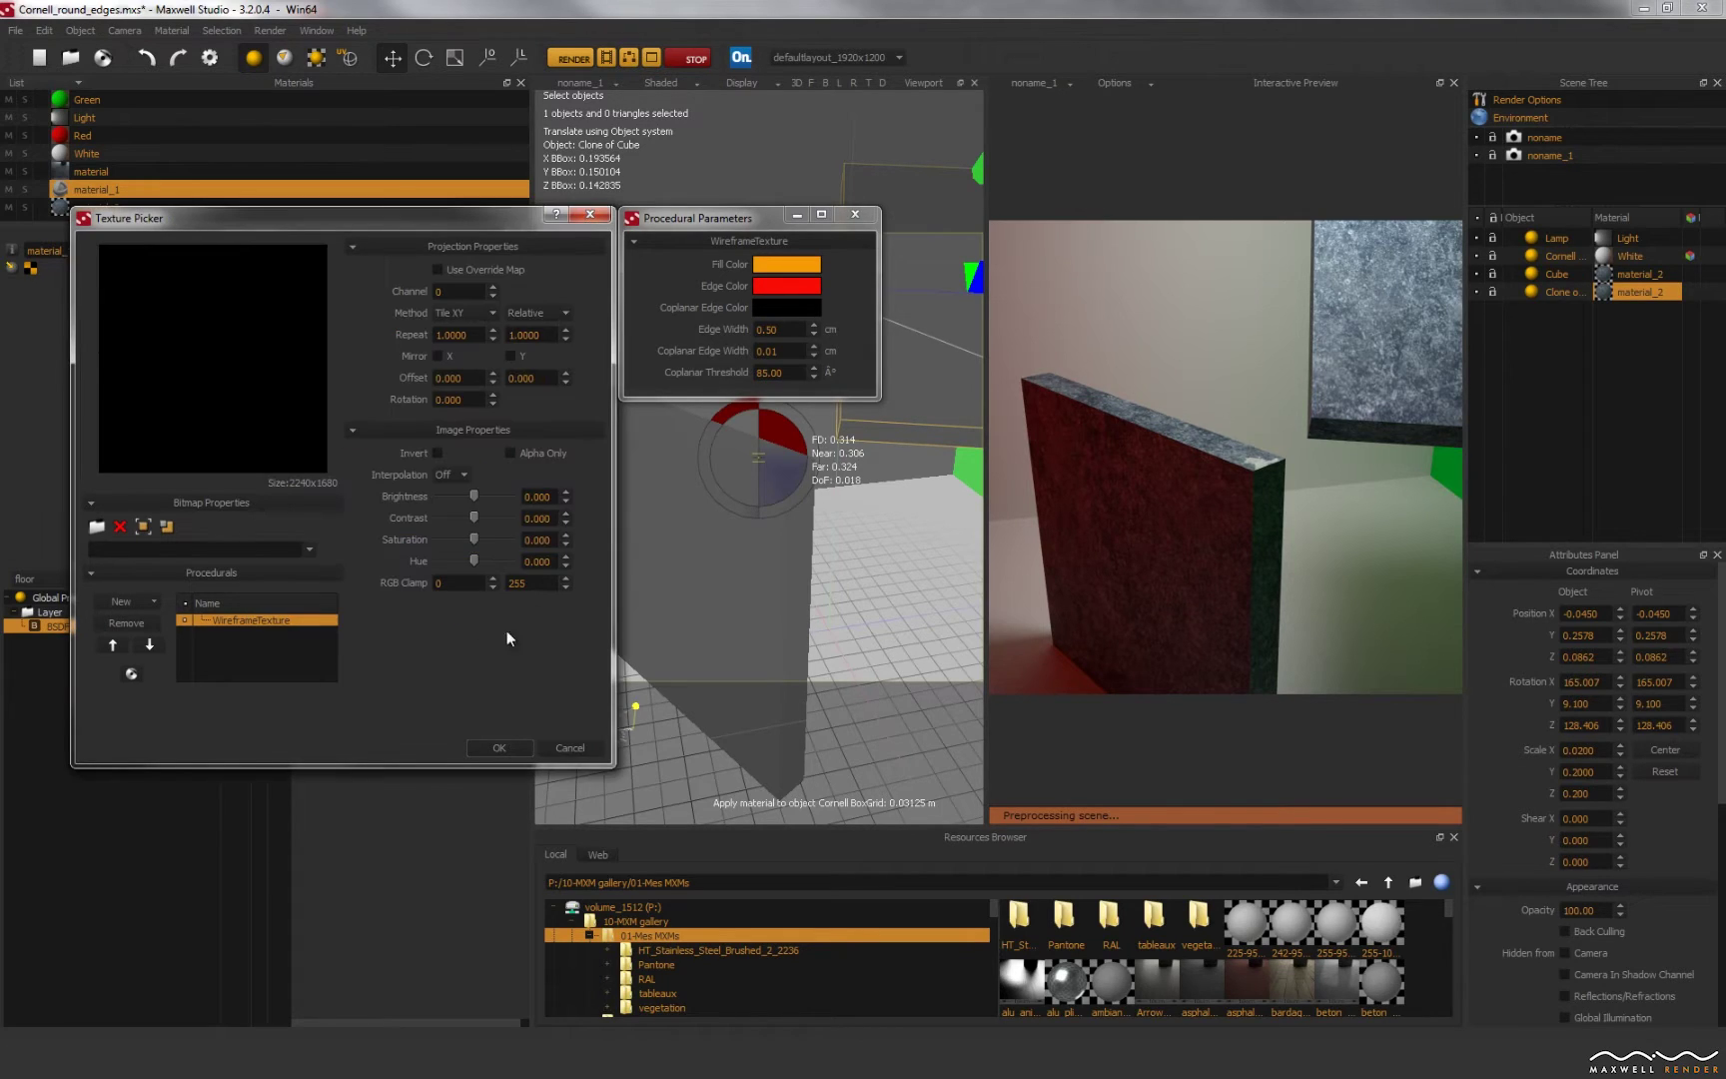
{"action": "left_click", "coordinate": [774, 312]}
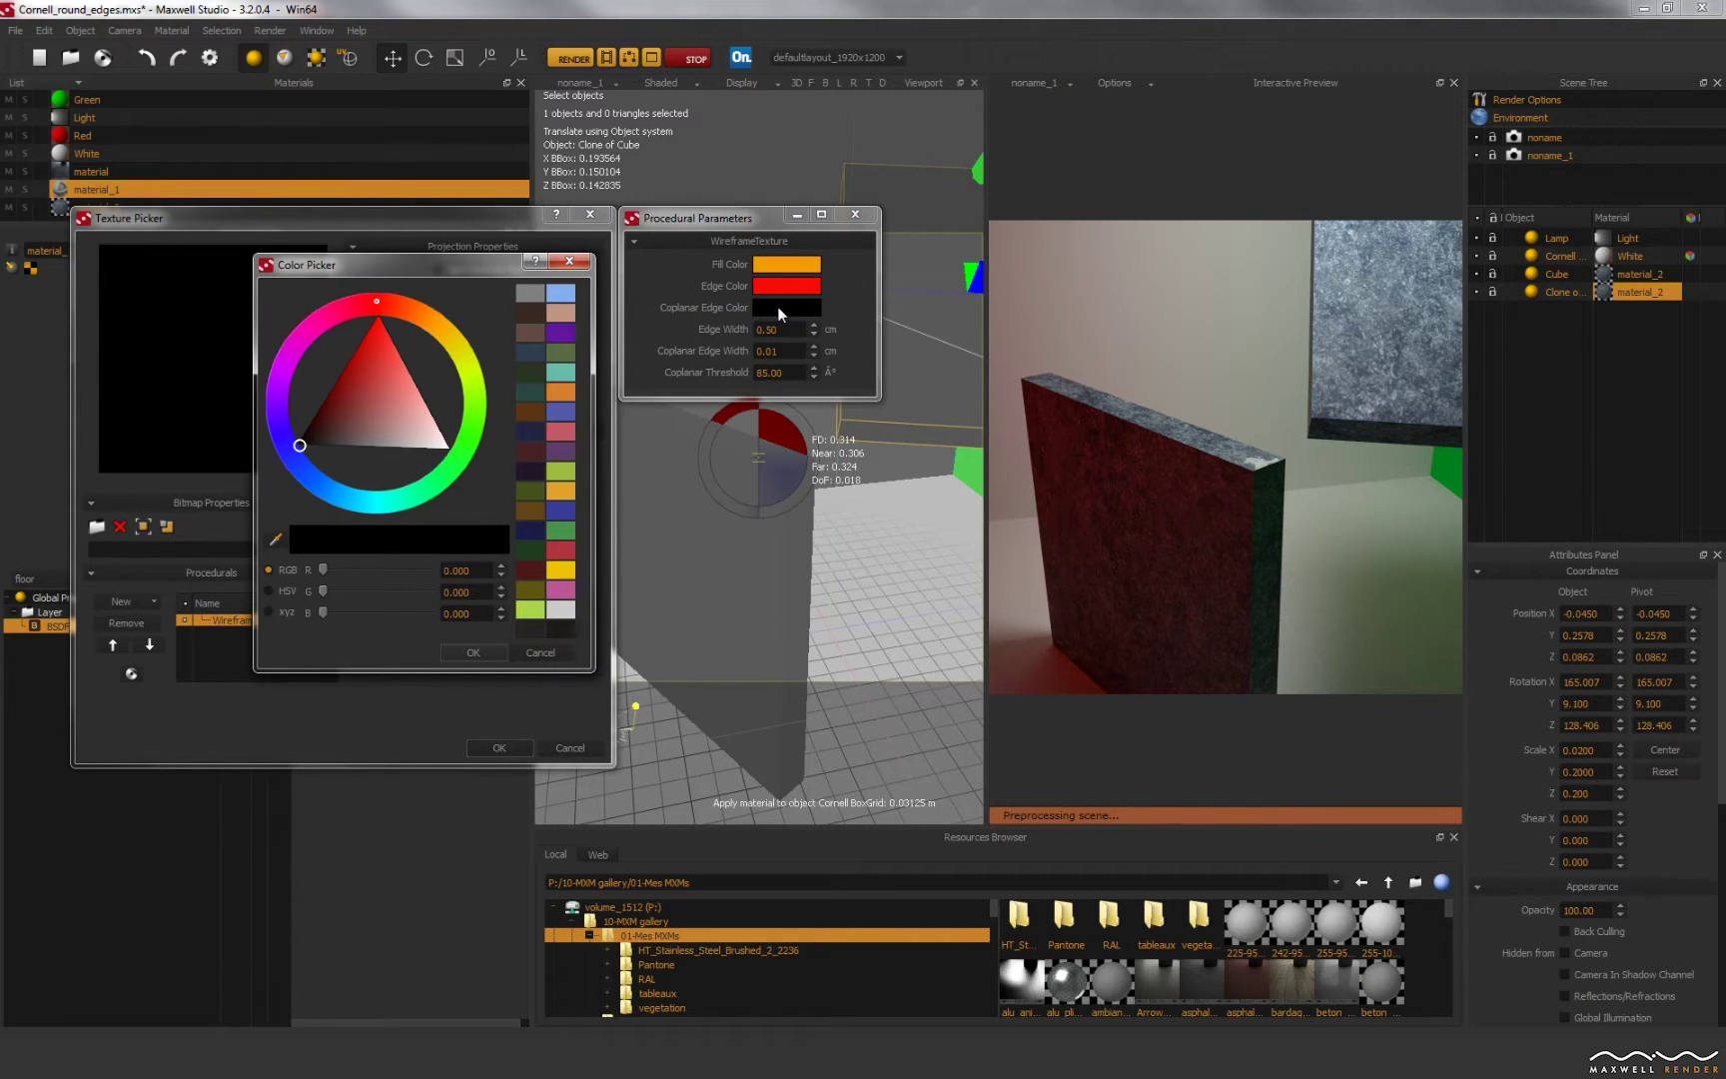
{"action": "left_click", "coordinate": [559, 373]}
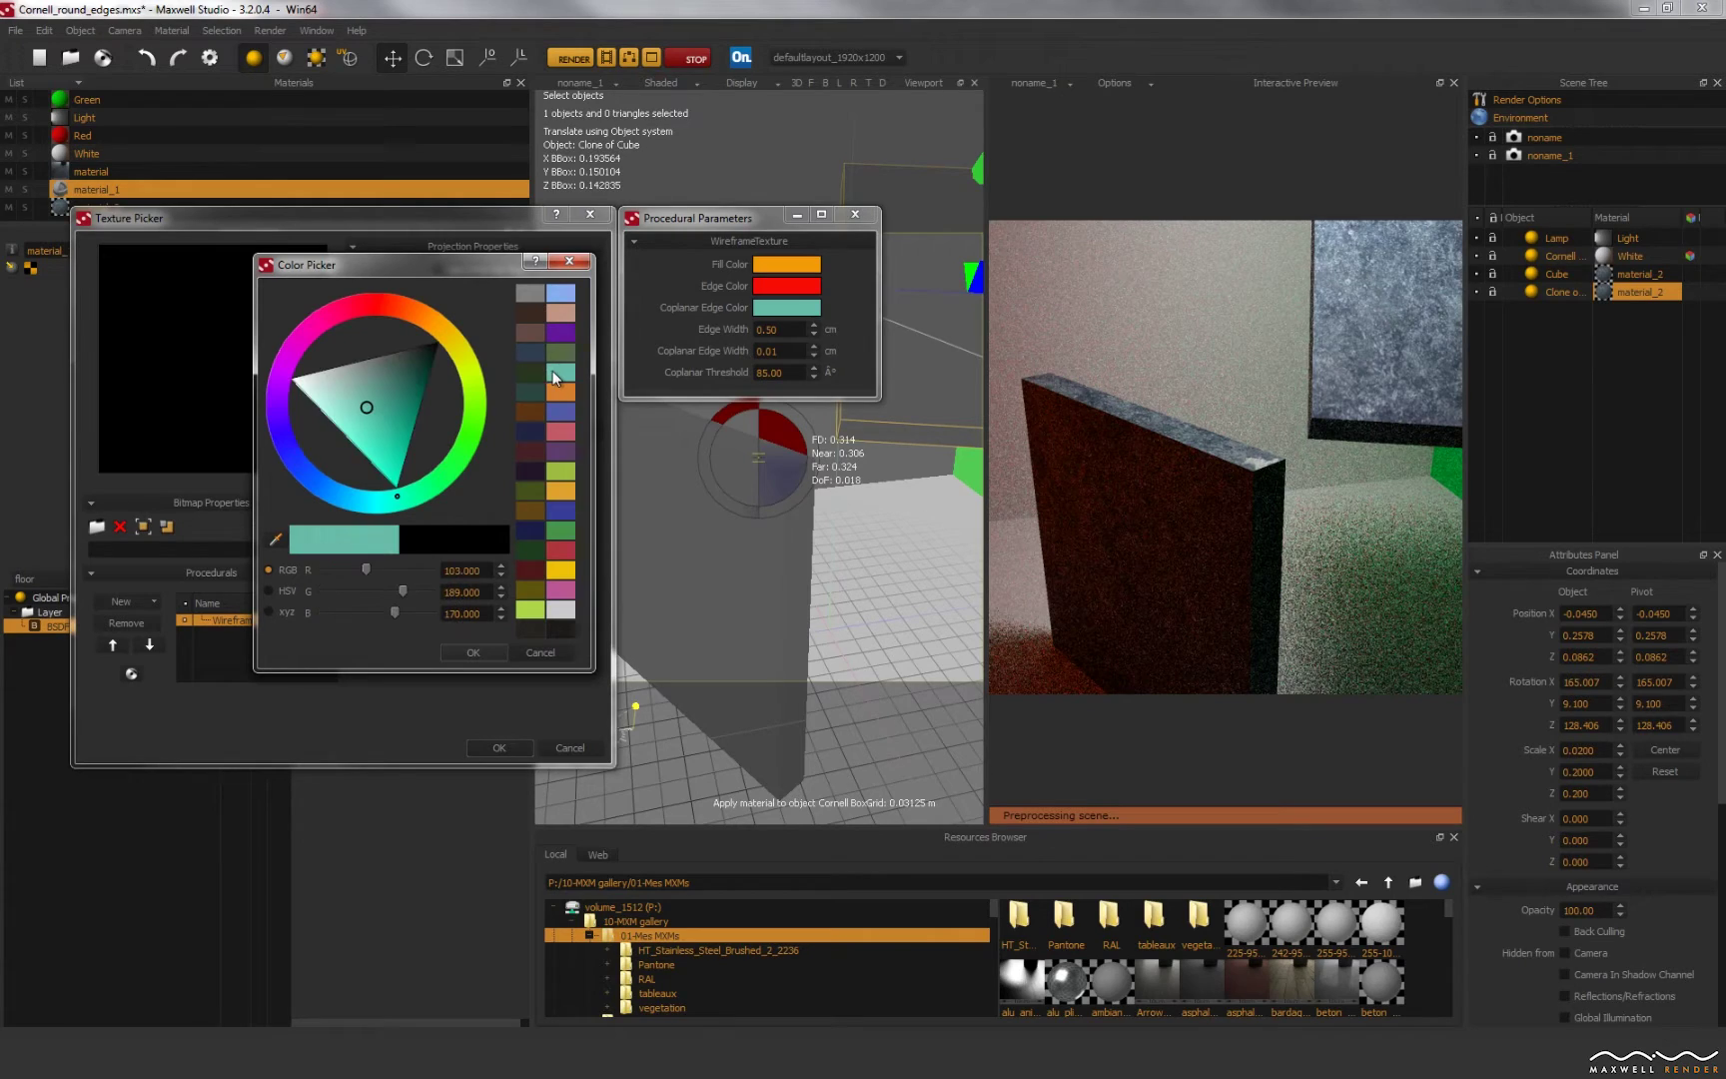
{"action": "left_click", "coordinate": [475, 651]}
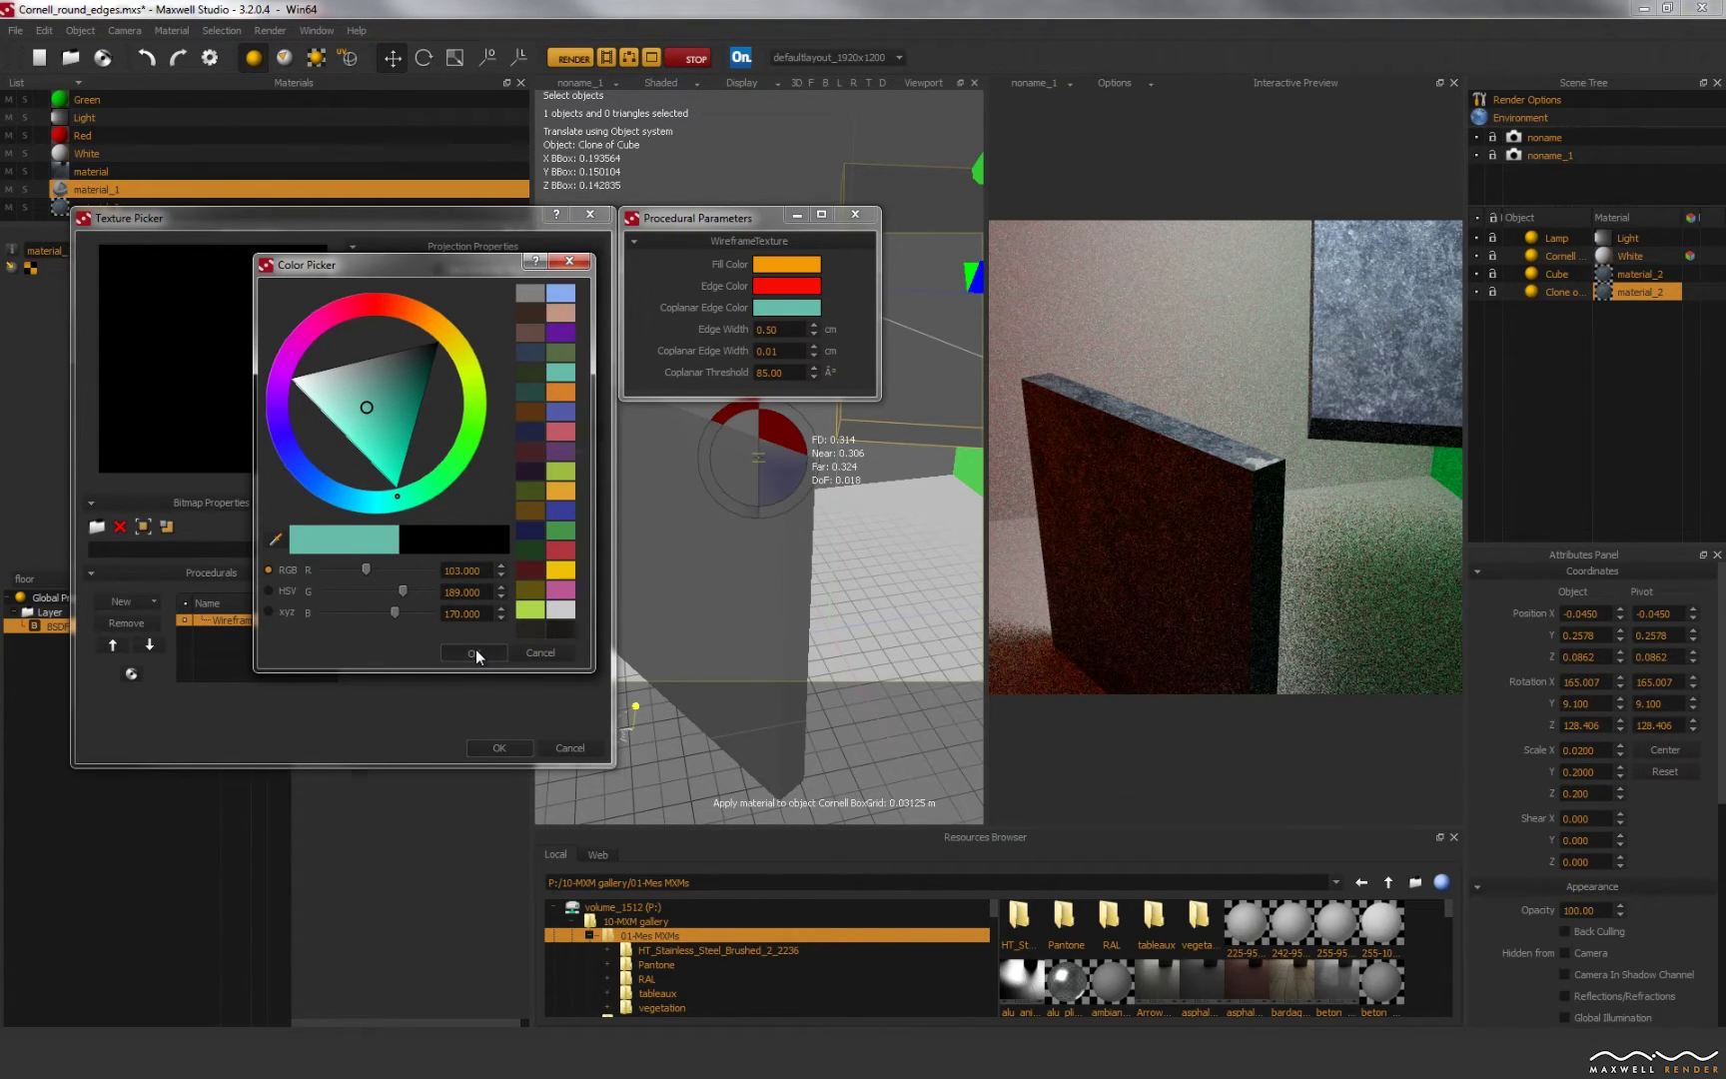
Step: Set the wireframe texture's Coplanar Edge Width to 0.50 cm and accept the texture settings
{"action": "double_click", "coordinate": [788, 329]}
{"action": "double_click", "coordinate": [767, 348]}
{"action": "type", "text": "0.50"}
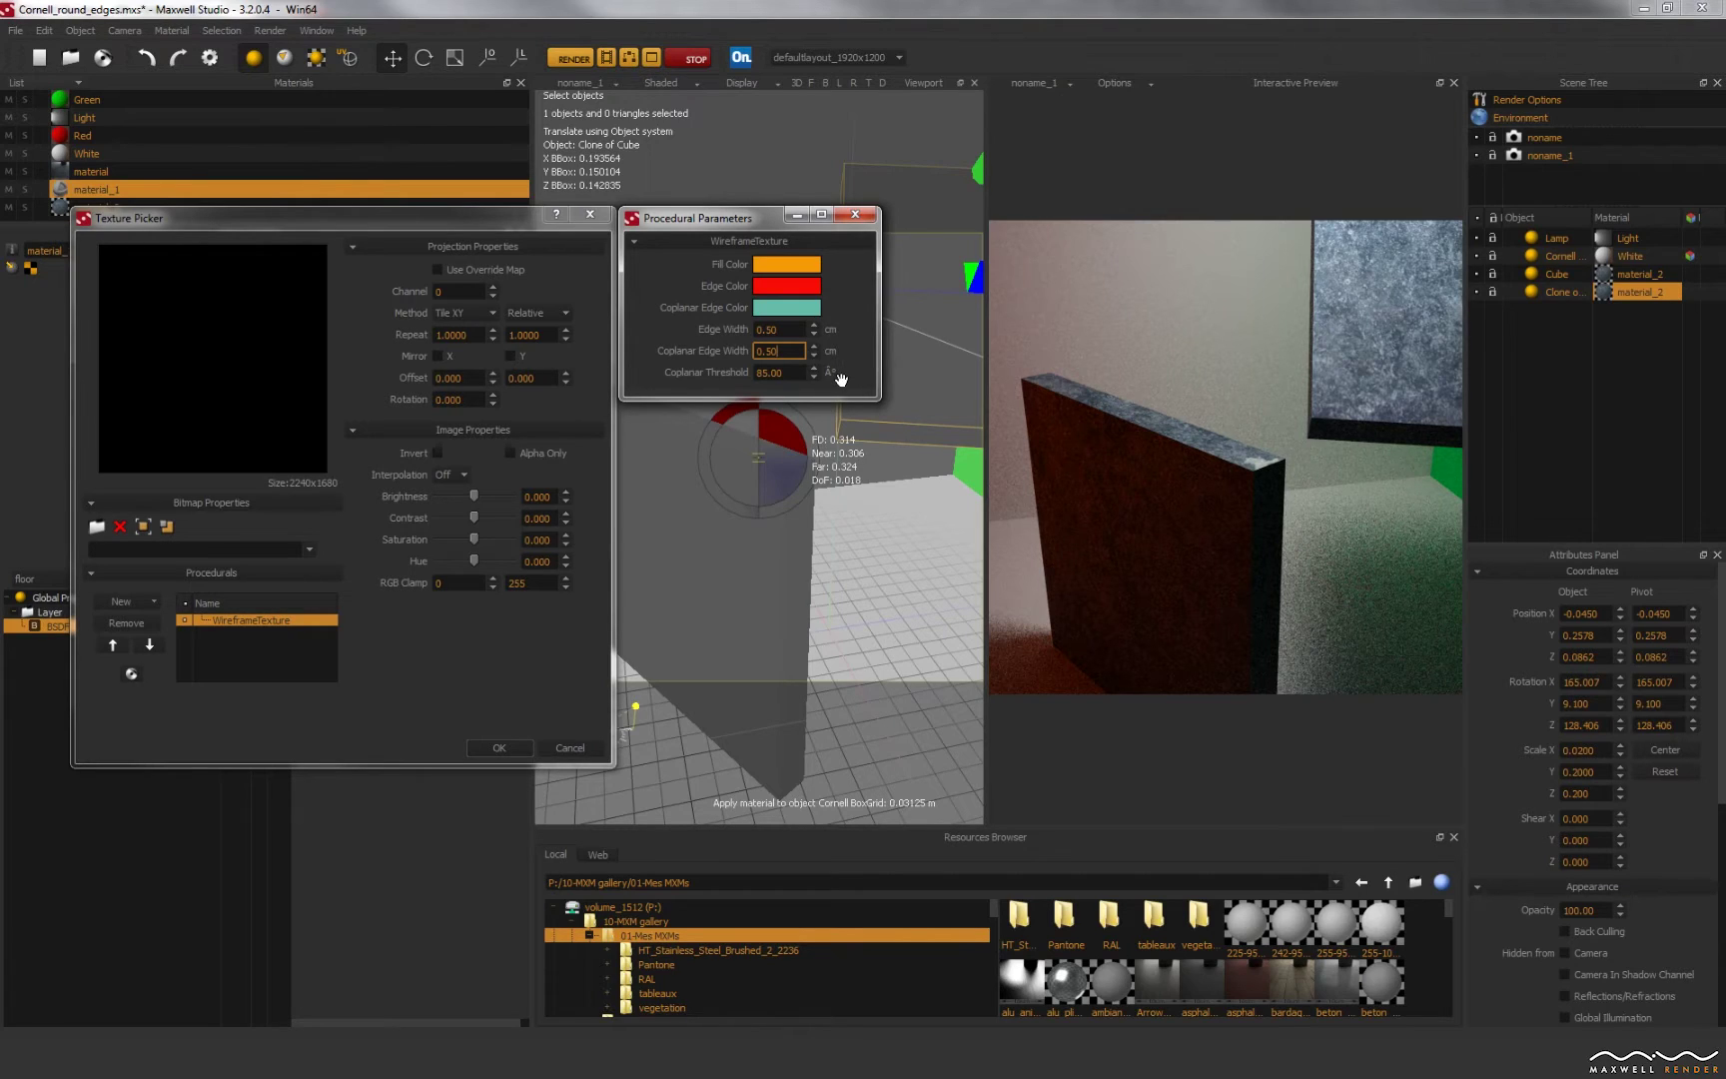
{"action": "double_click", "coordinate": [799, 373]}
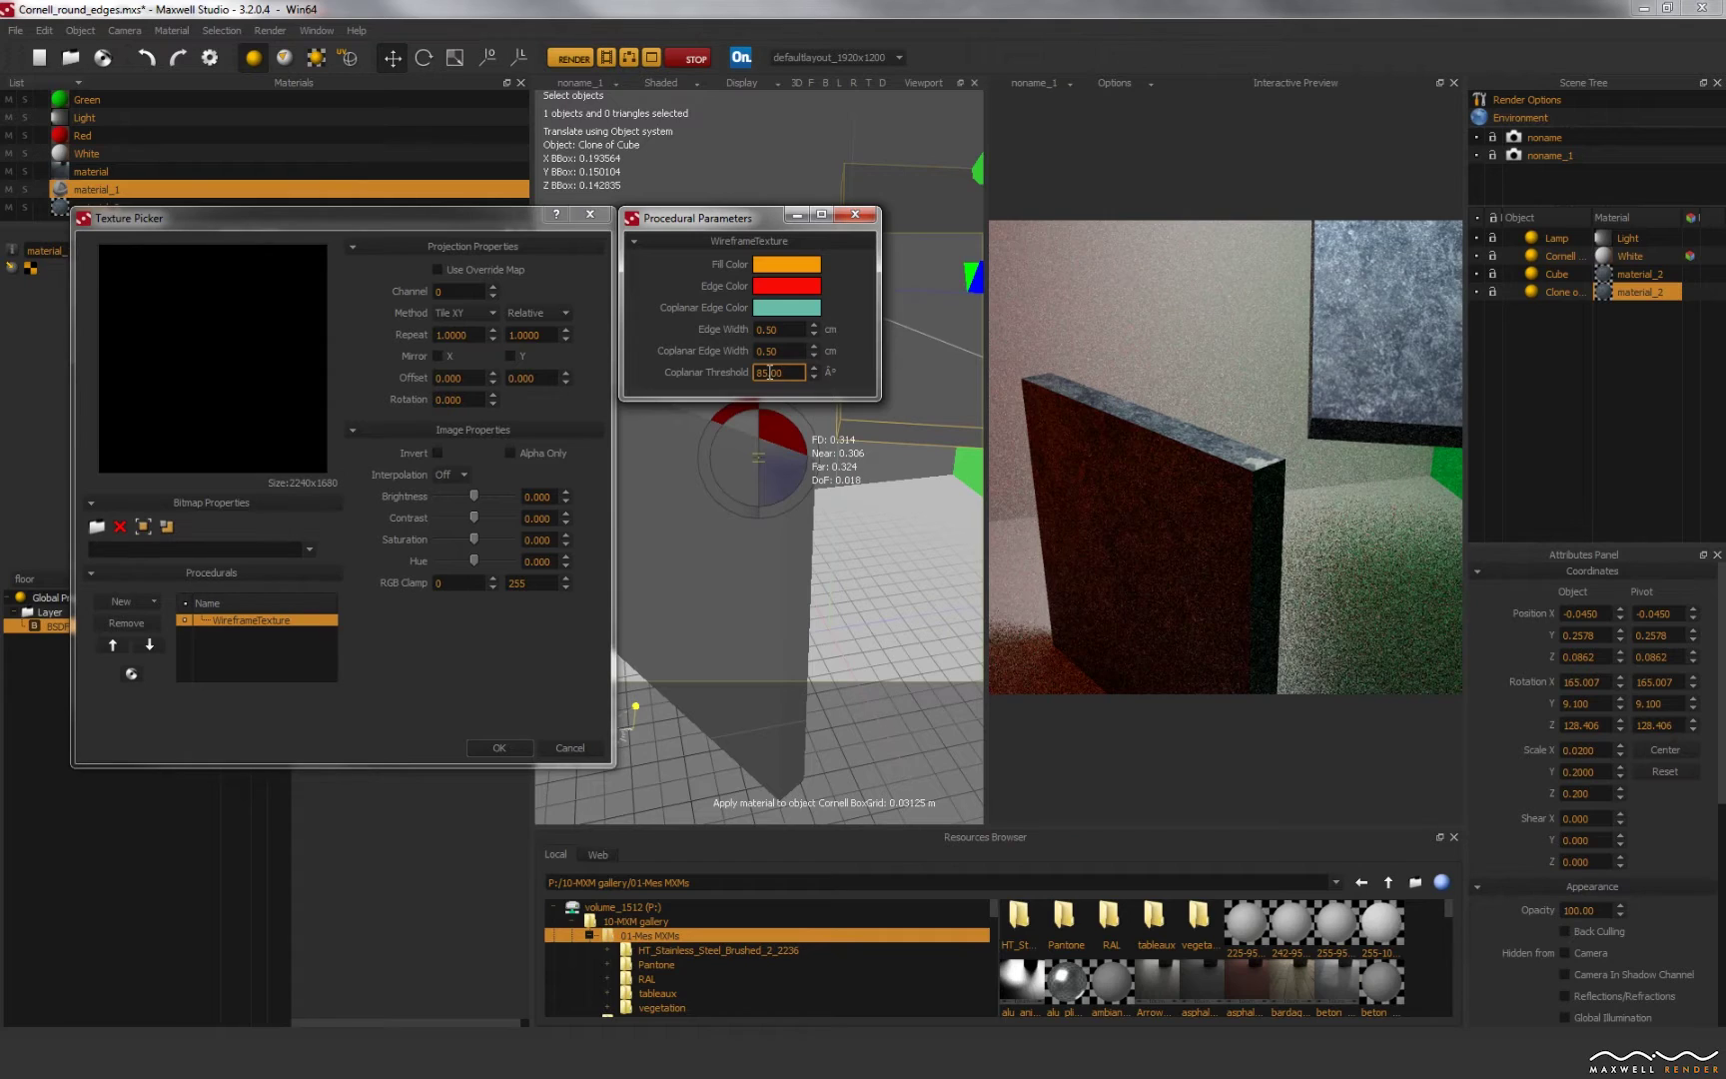
{"action": "left_click", "coordinate": [495, 745]}
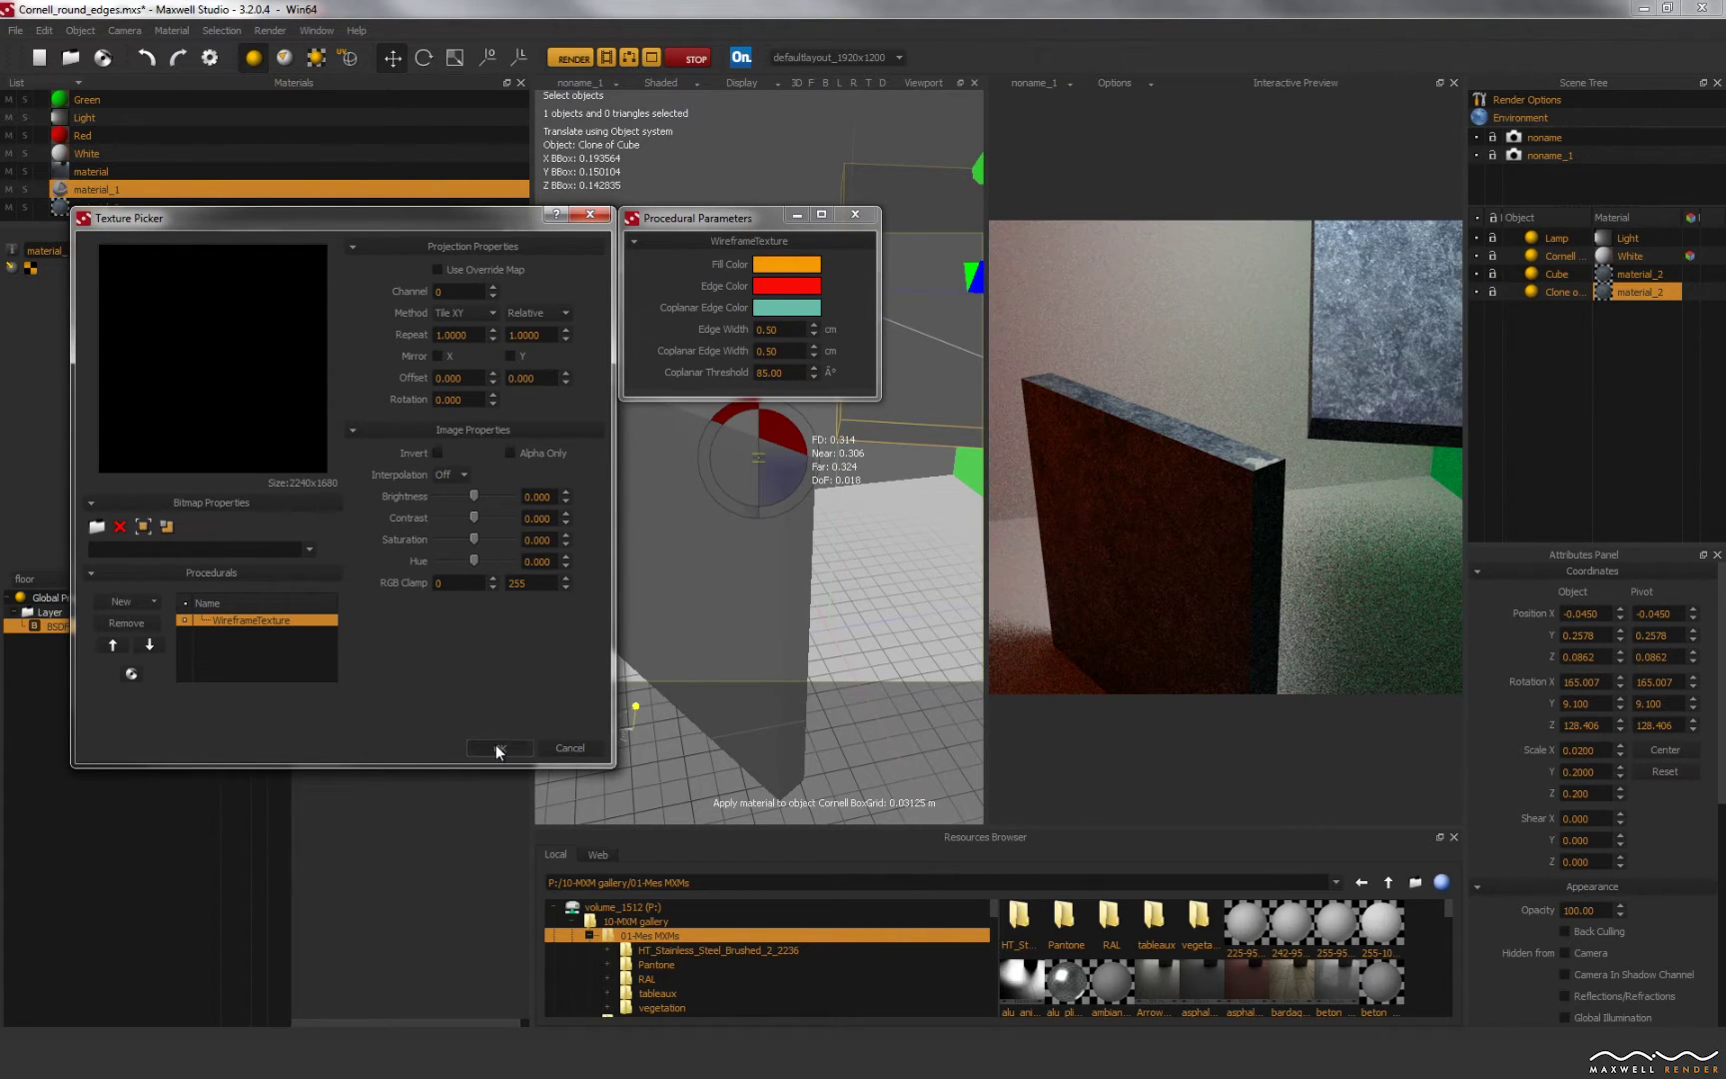
{"action": "left_click", "coordinate": [497, 748]}
Step: Assign material_1 to the Cube and its clone and inspect the wireframe edges from another side
{"action": "mouse_move", "coordinate": [467, 369]}
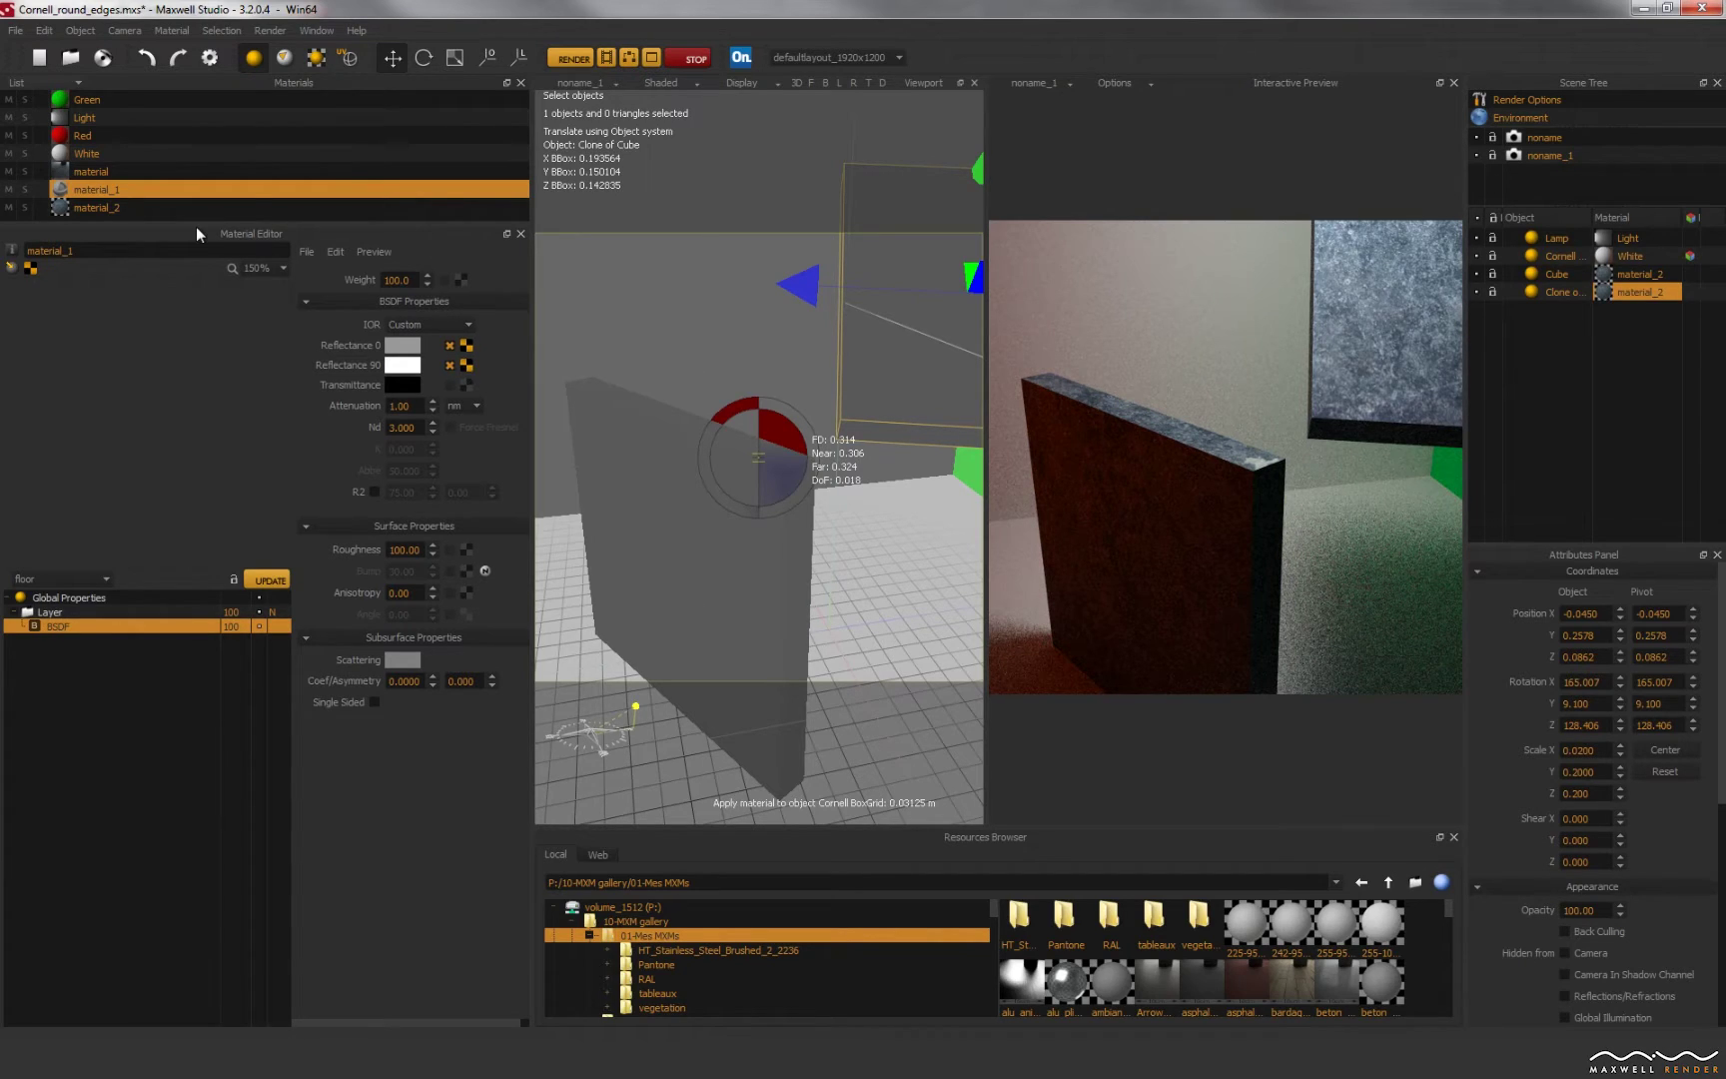
{"action": "mouse_move", "coordinate": [112, 190]}
{"action": "left_mouse_down"}
{"action": "mouse_move", "coordinate": [1009, 371]}
{"action": "mouse_move", "coordinate": [1631, 325]}
{"action": "mouse_move", "coordinate": [1642, 278]}
{"action": "left_mouse_up"}
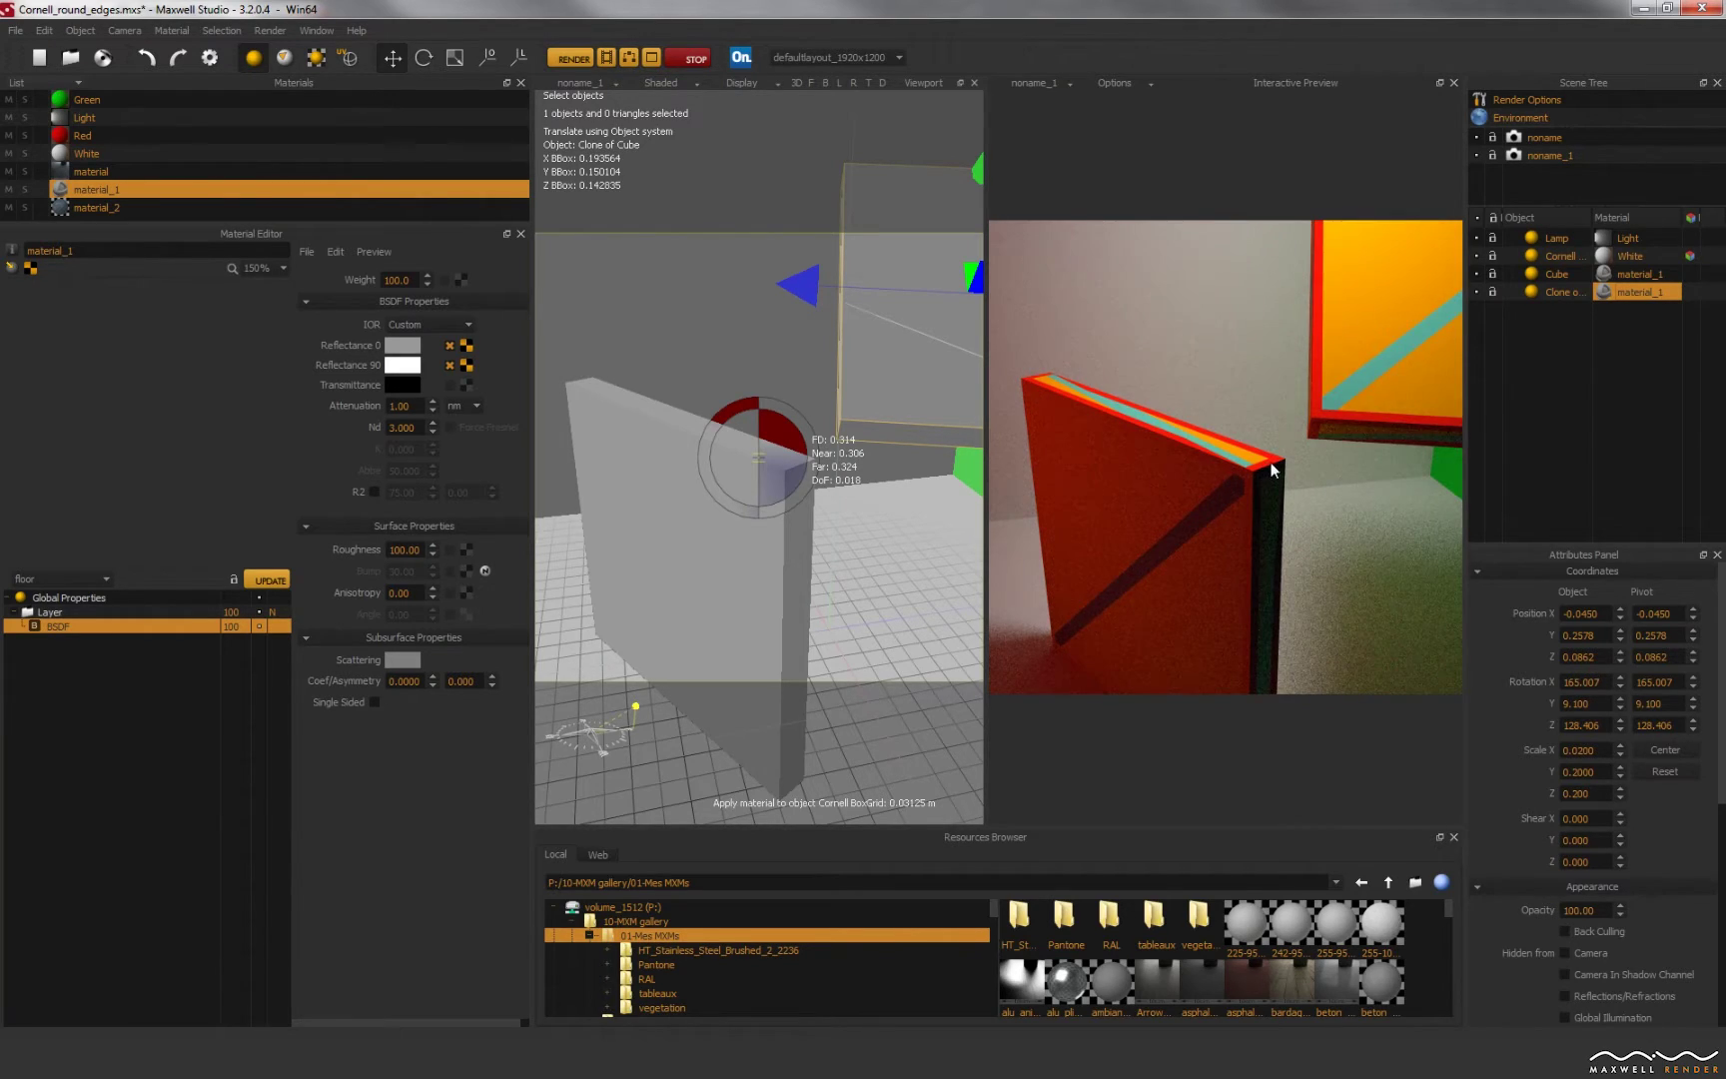
{"action": "left_click_drag", "start_coordinate": [906, 513], "coordinate": [787, 548], "text": "alt"}
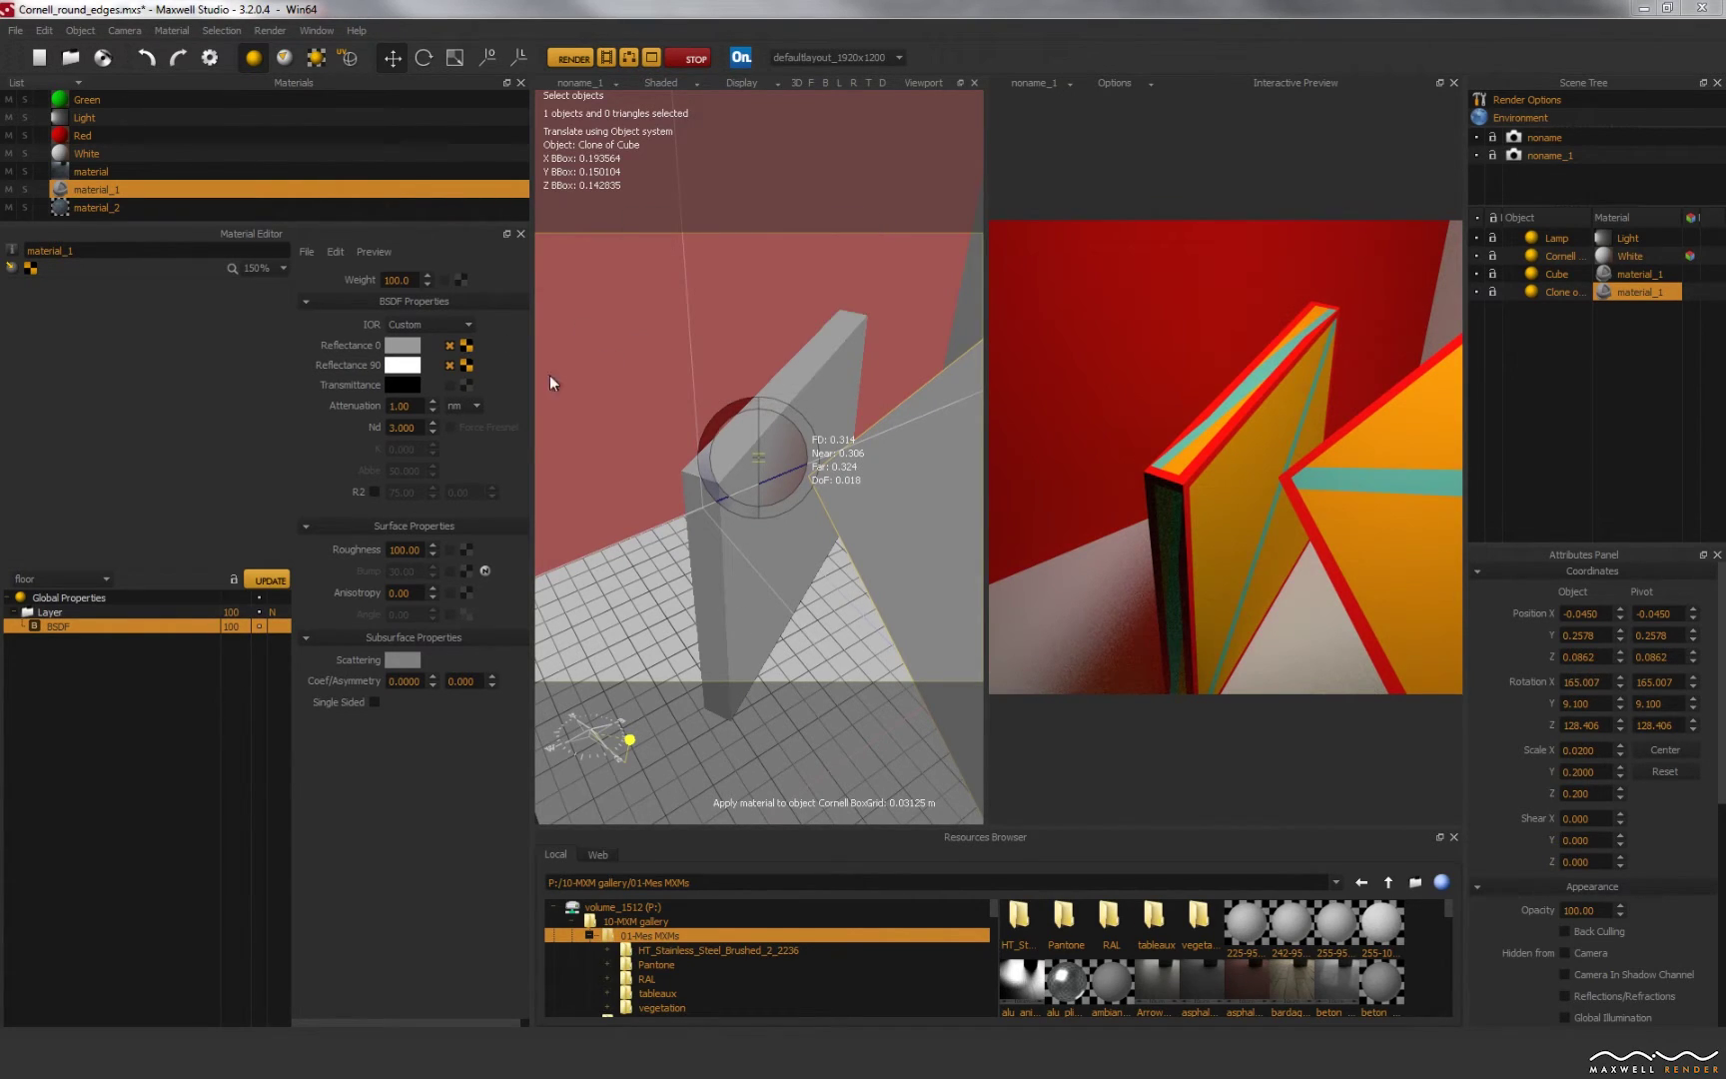
Step: Reopen the Reflectance 0 wireframe texture's parameters and set both Fill Color and Coplanar Edge Color to black
{"action": "left_click", "coordinate": [466, 344]}
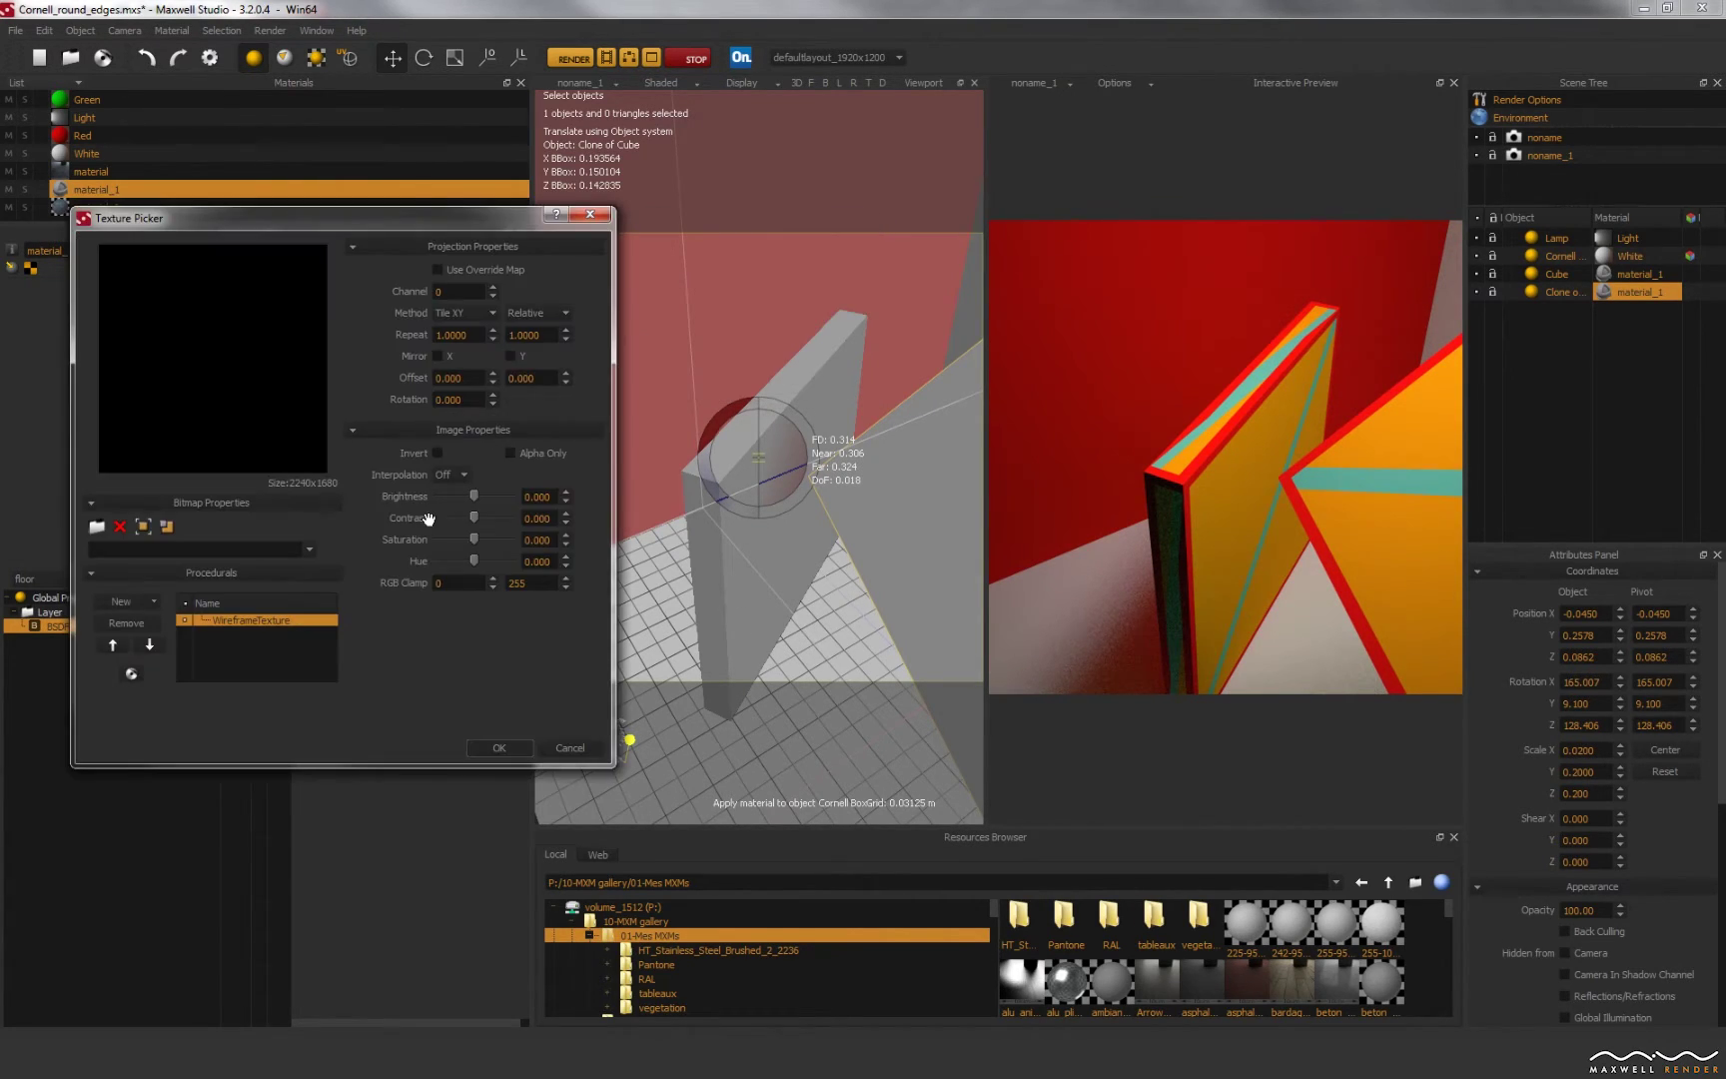
{"action": "double_click", "coordinate": [310, 620]}
{"action": "left_click", "coordinate": [775, 265]}
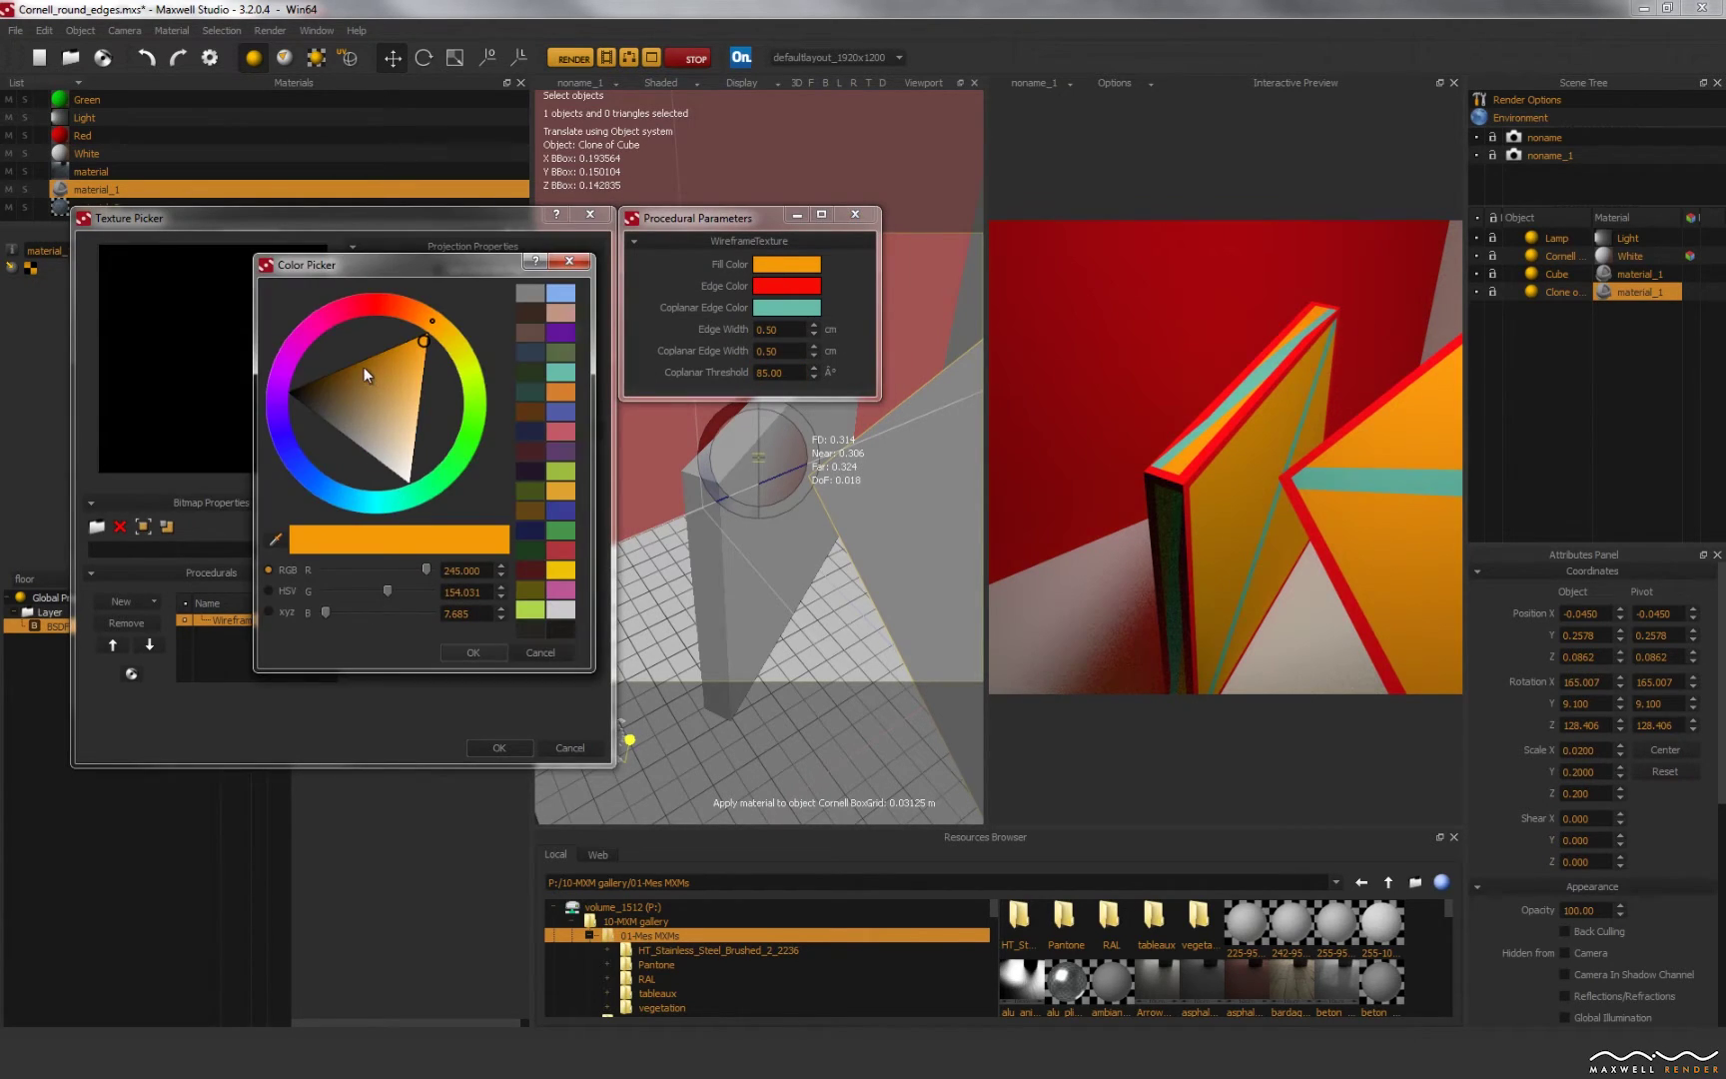
{"action": "left_click_drag", "start_coordinate": [364, 370], "coordinate": [225, 387]}
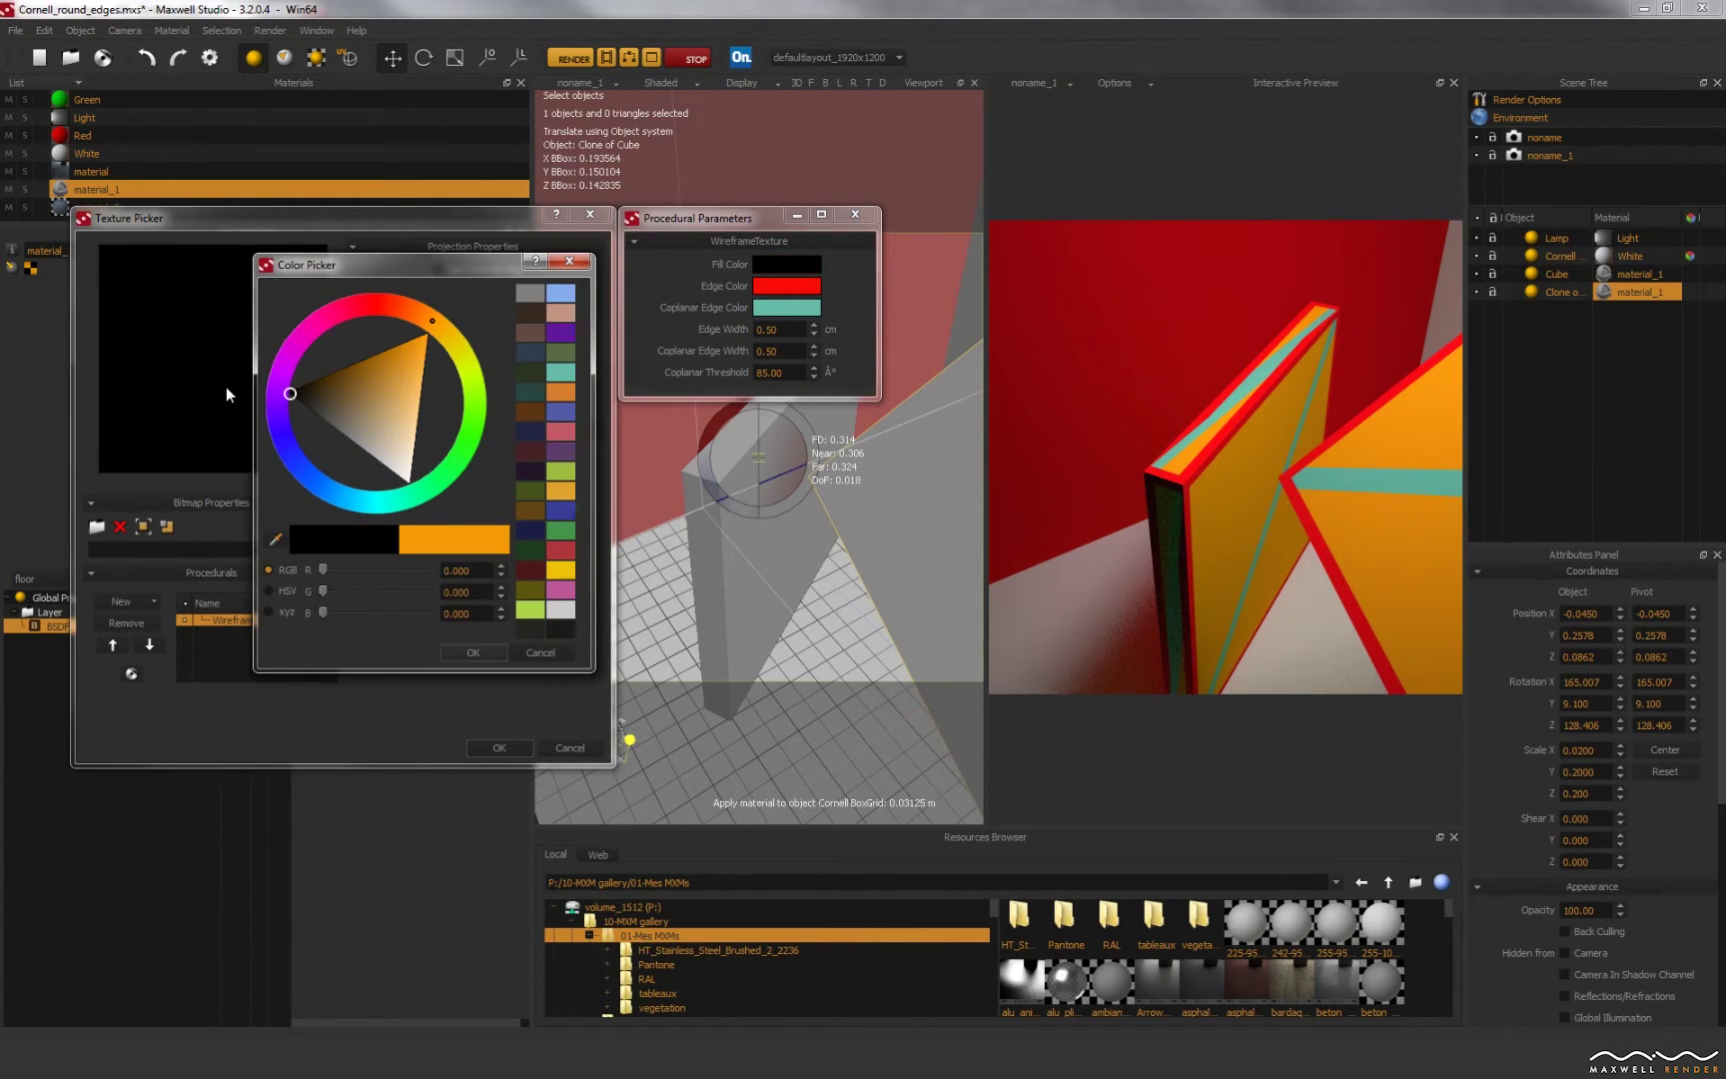
{"action": "left_click", "coordinate": [460, 648]}
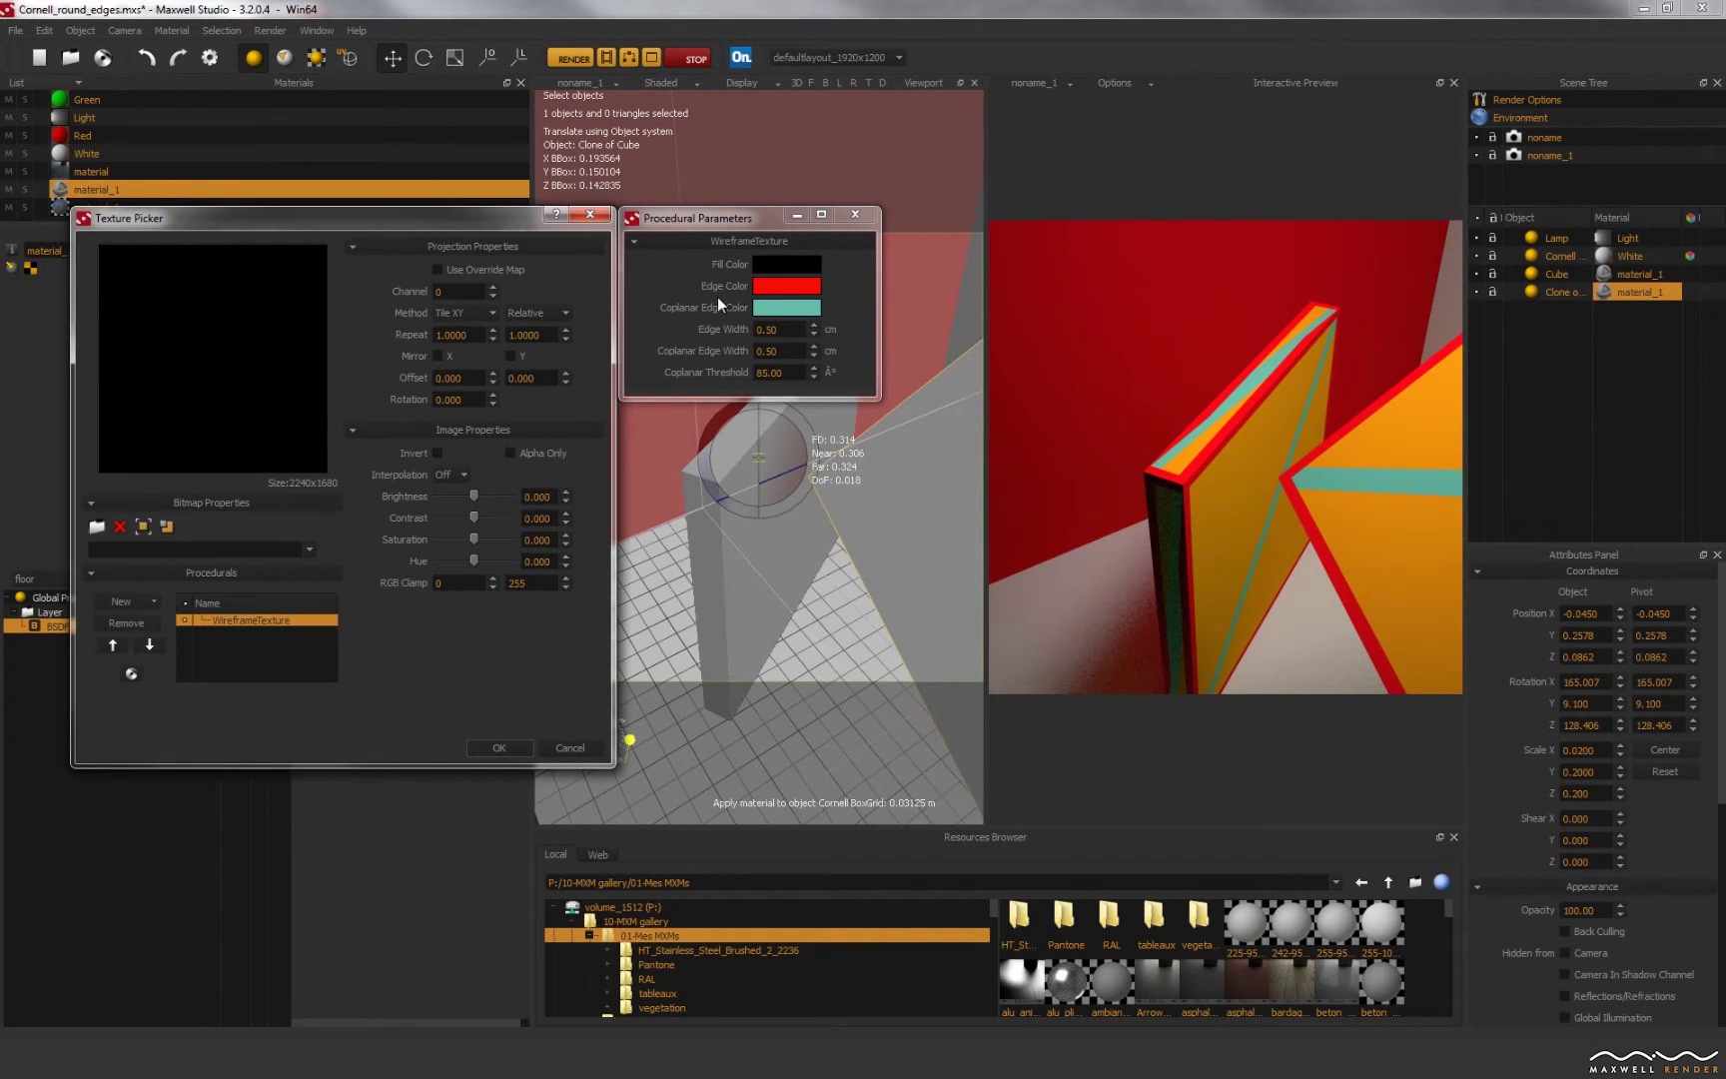
{"action": "left_click_drag", "start_coordinate": [790, 297], "coordinate": [785, 306]}
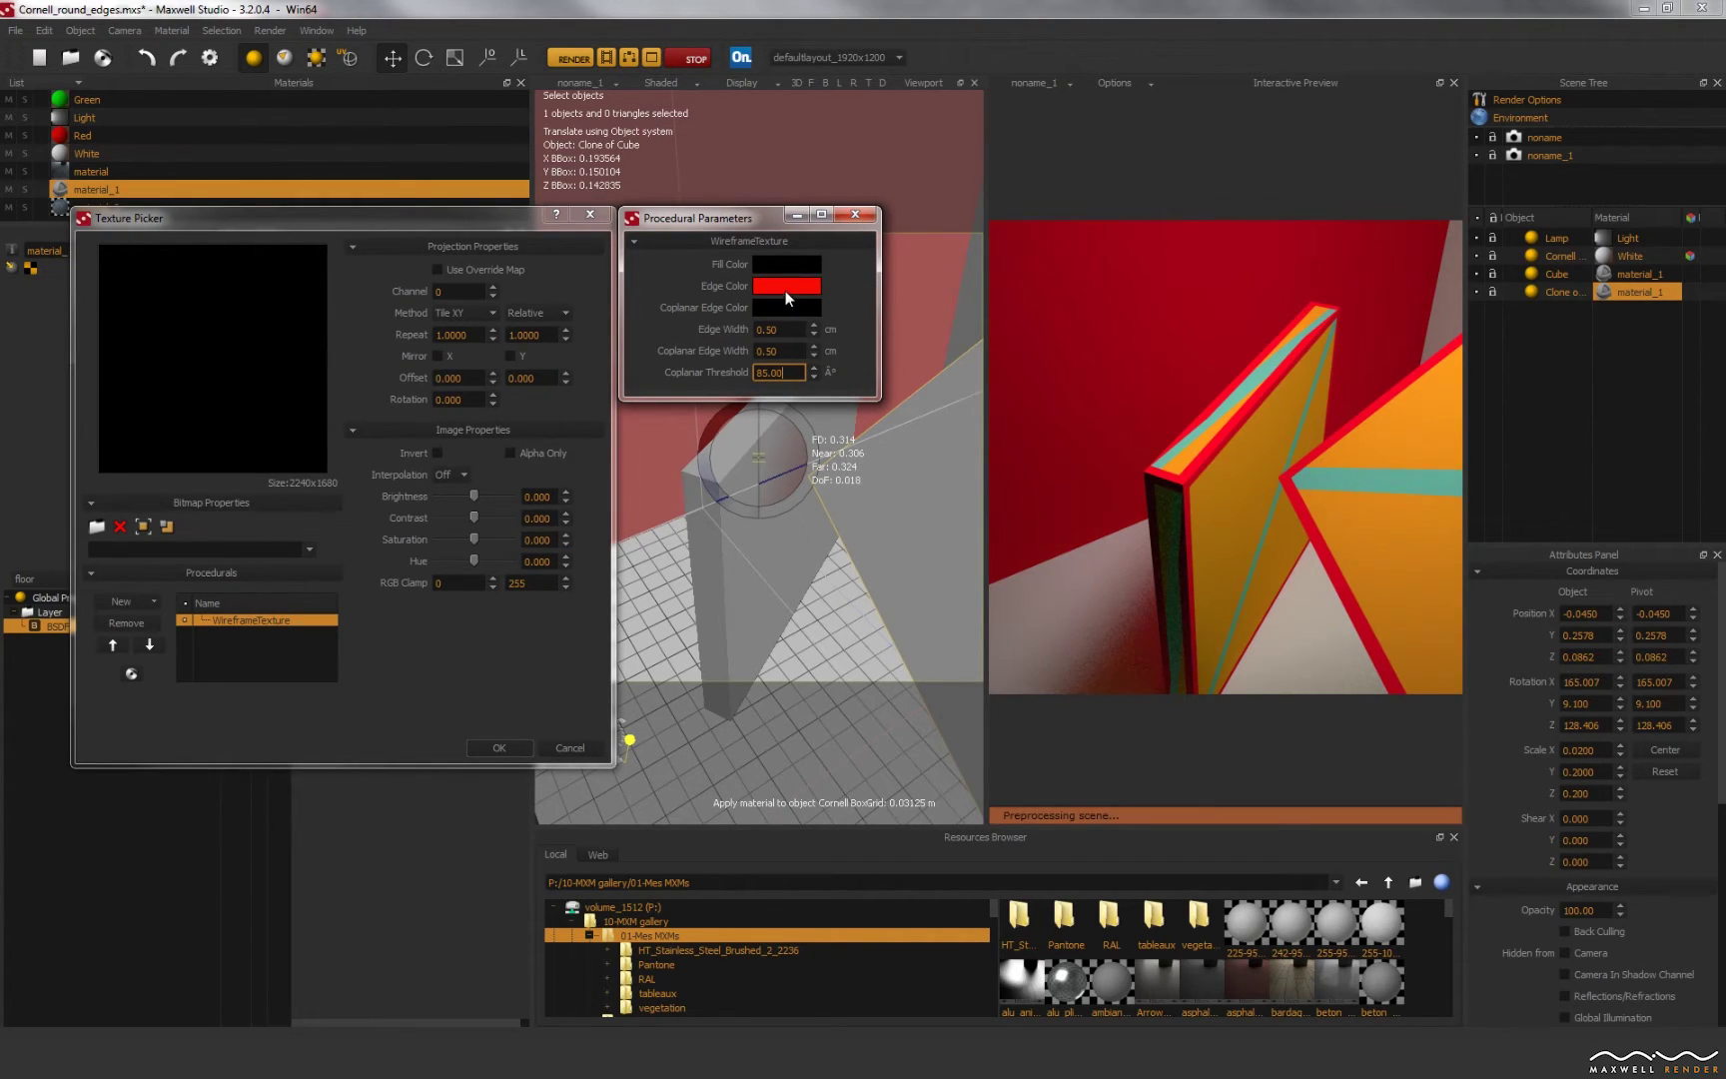
Step: Set the wireframe texture's Edge Color to white
{"action": "left_click", "coordinate": [783, 284]}
{"action": "left_click_drag", "start_coordinate": [328, 364], "coordinate": [460, 466]}
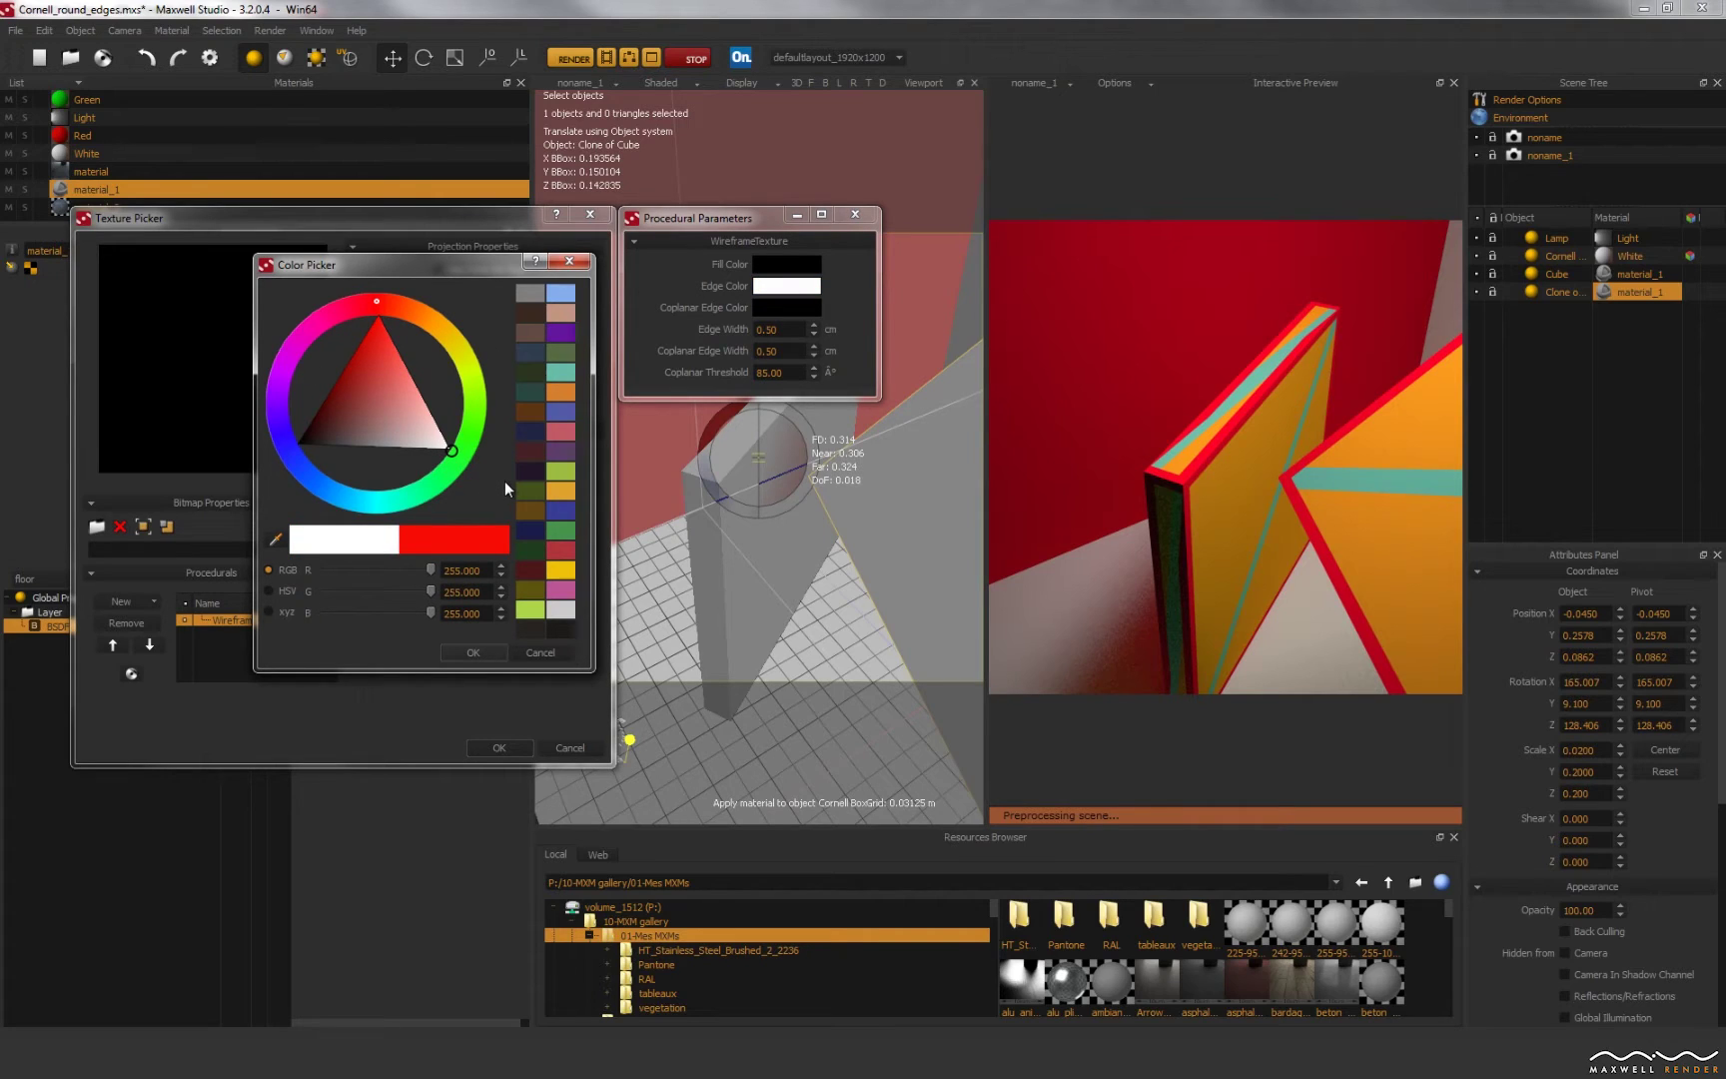
{"action": "left_click", "coordinate": [481, 648]}
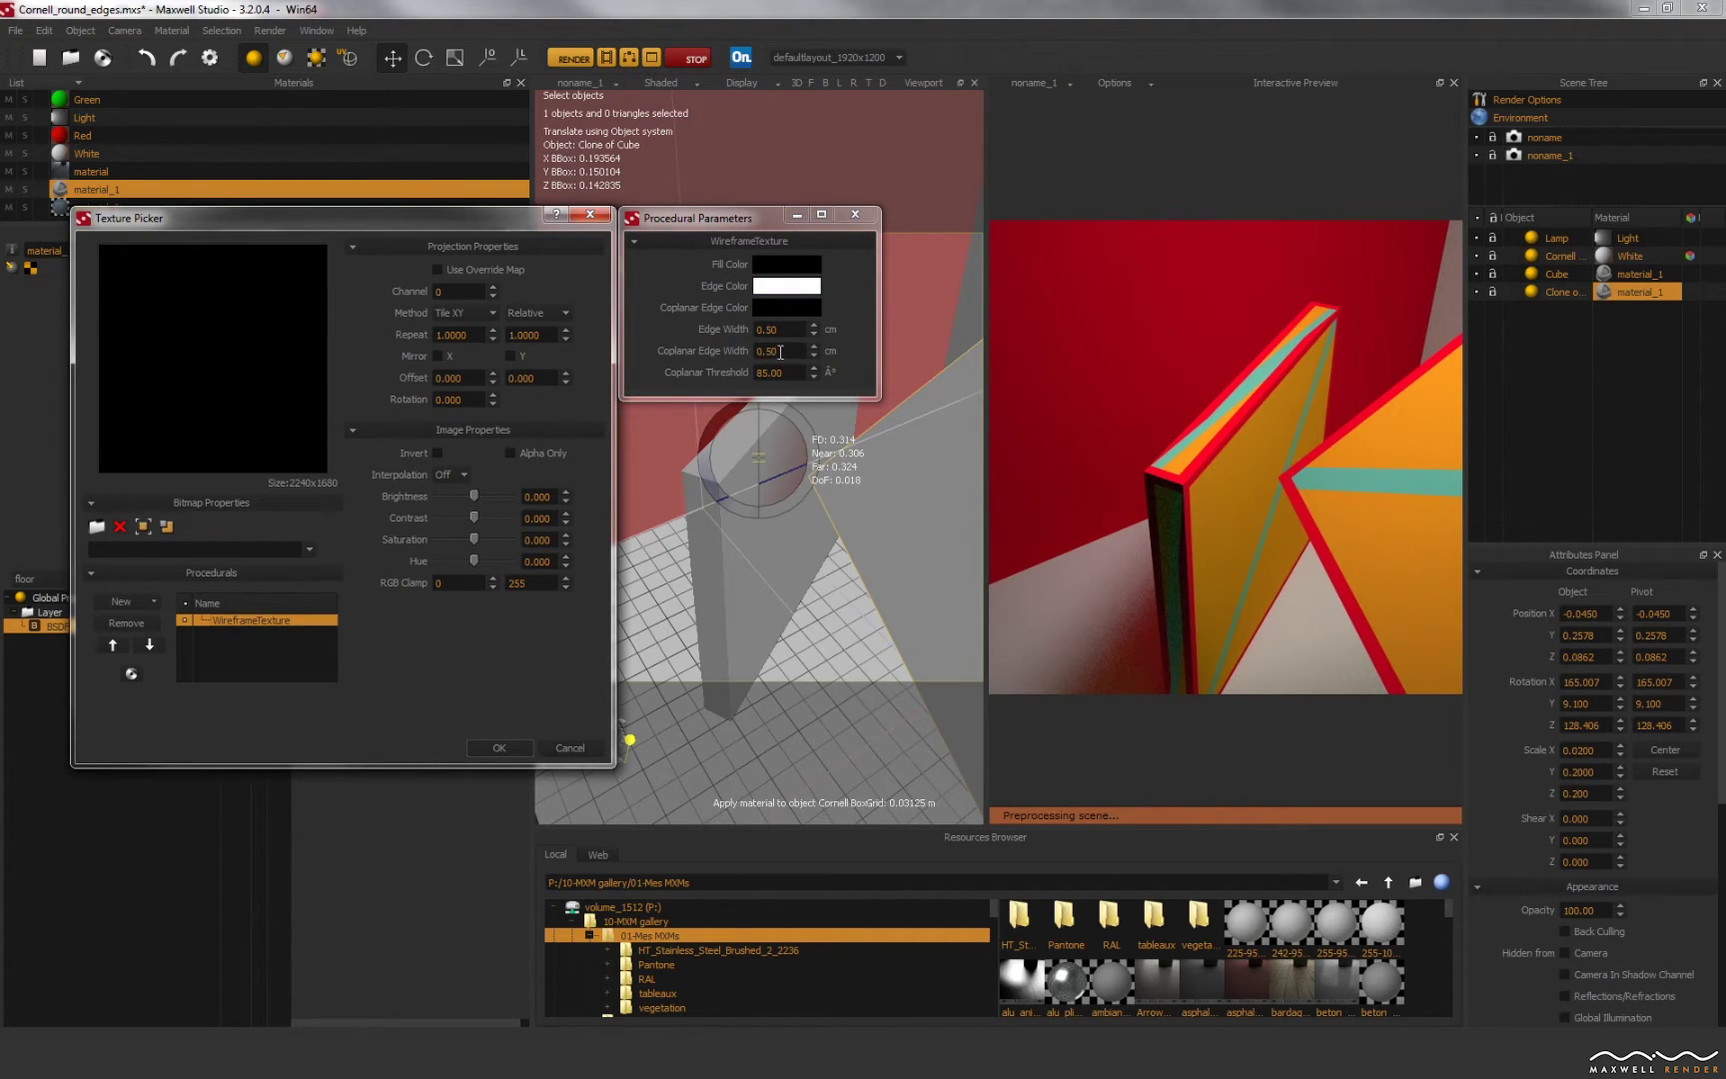
Step: Set the wireframe texture's Coplanar Edge Width to 0 cm, accept the texture settings and check the edges in the interactive preview
{"action": "double_click", "coordinate": [769, 350]}
{"action": "type", "text": "0"}
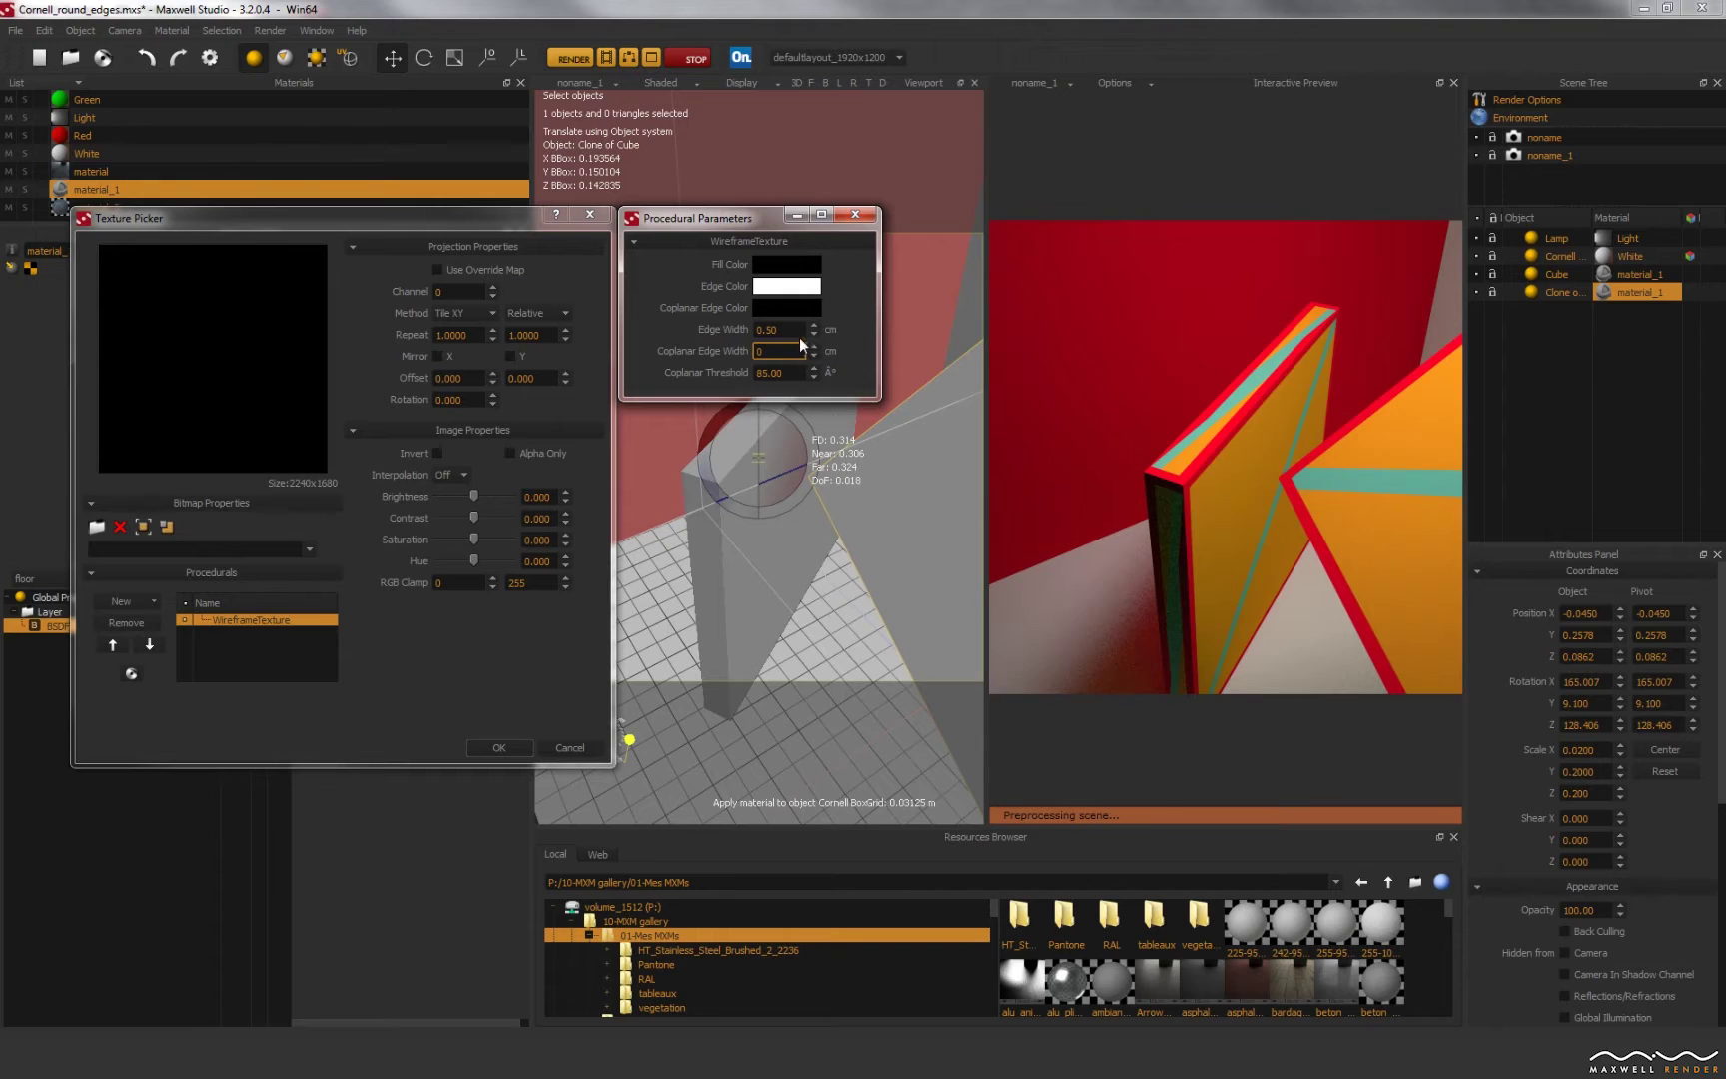
{"action": "left_click", "coordinate": [789, 328]}
{"action": "double_click", "coordinate": [789, 328]}
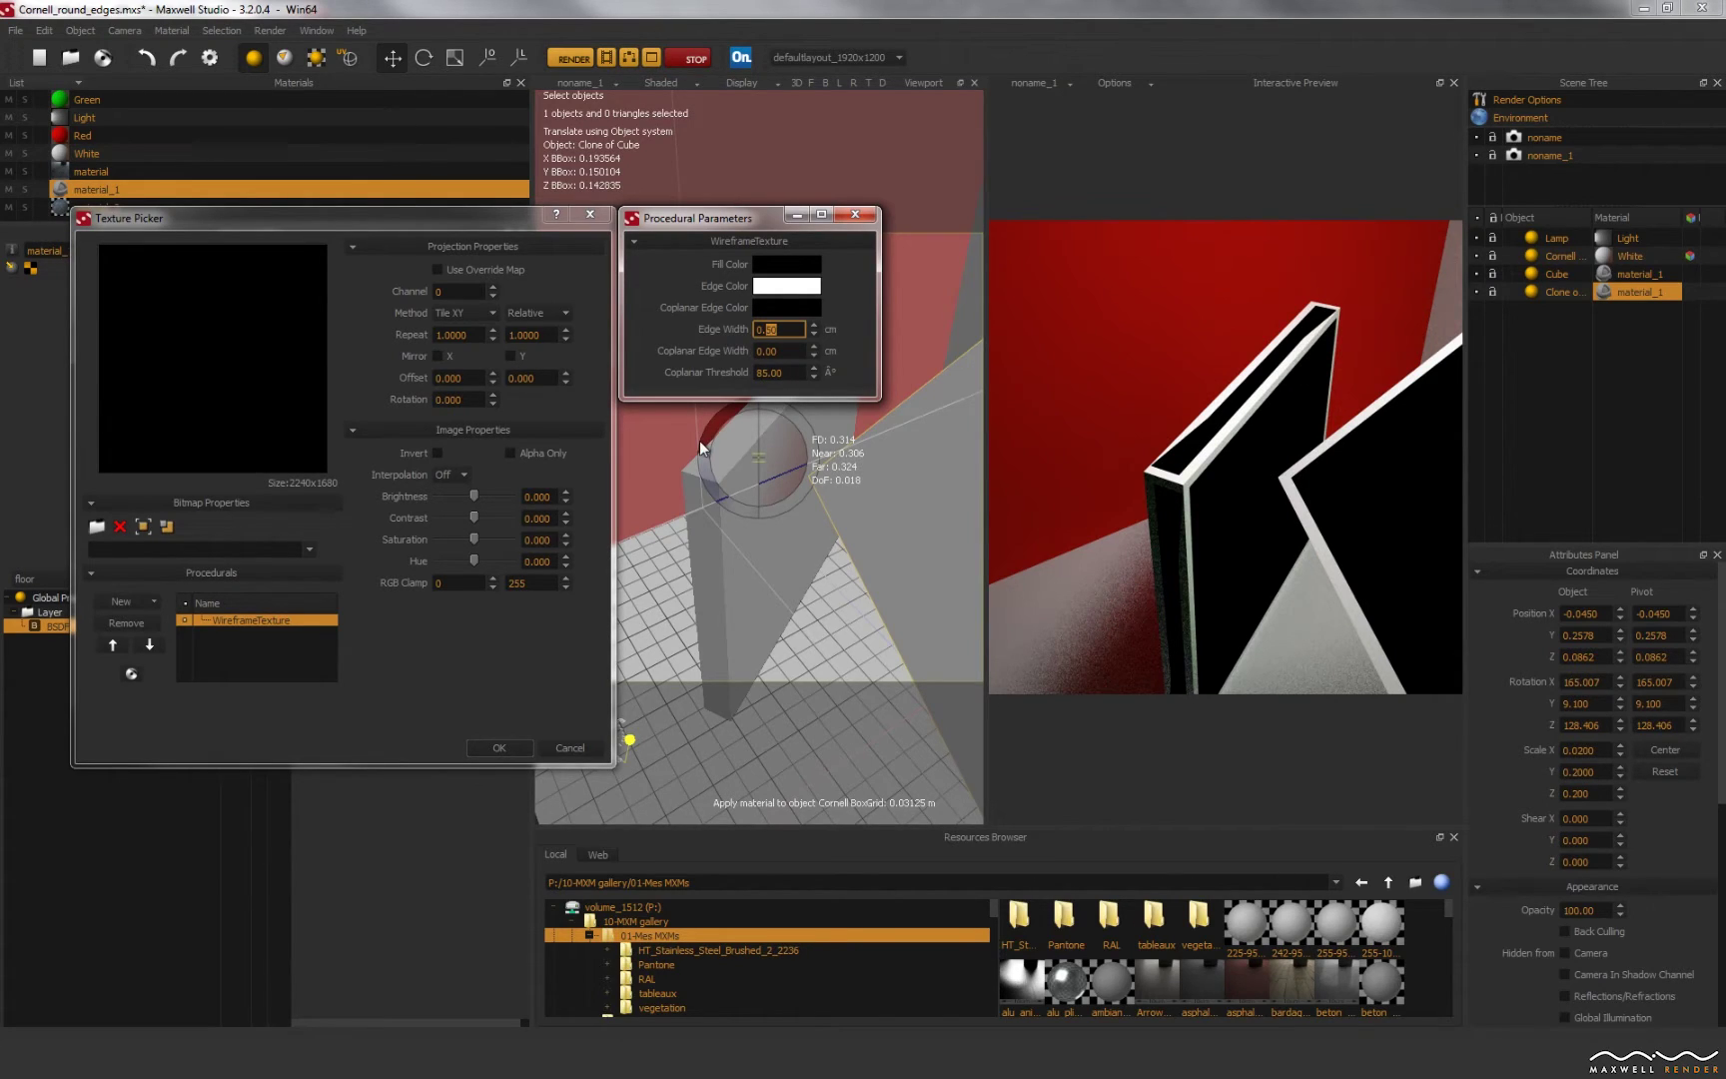
{"action": "left_click", "coordinate": [494, 741]}
{"action": "left_click_drag", "start_coordinate": [820, 536], "coordinate": [859, 568], "text": "alt"}
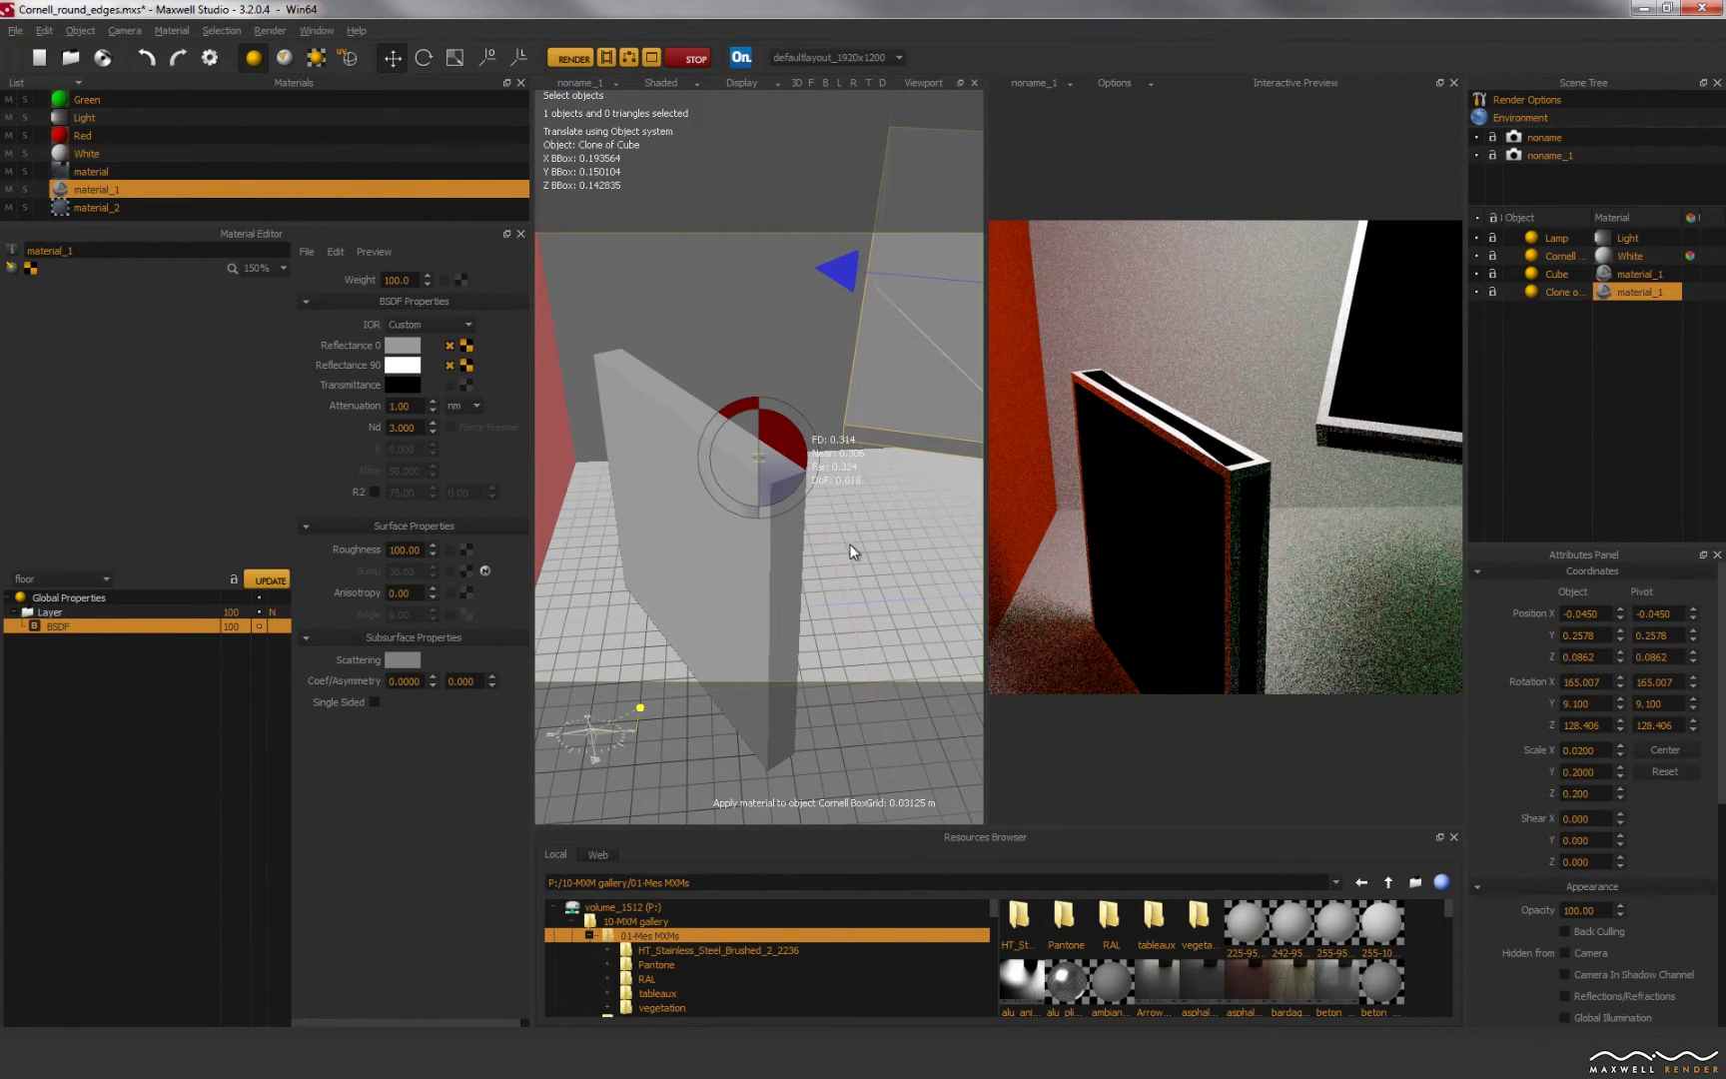
Step: In material_2, set the roughness of Layer 2's BSDF to 30 and refresh the material preview
{"action": "left_click", "coordinate": [95, 207]}
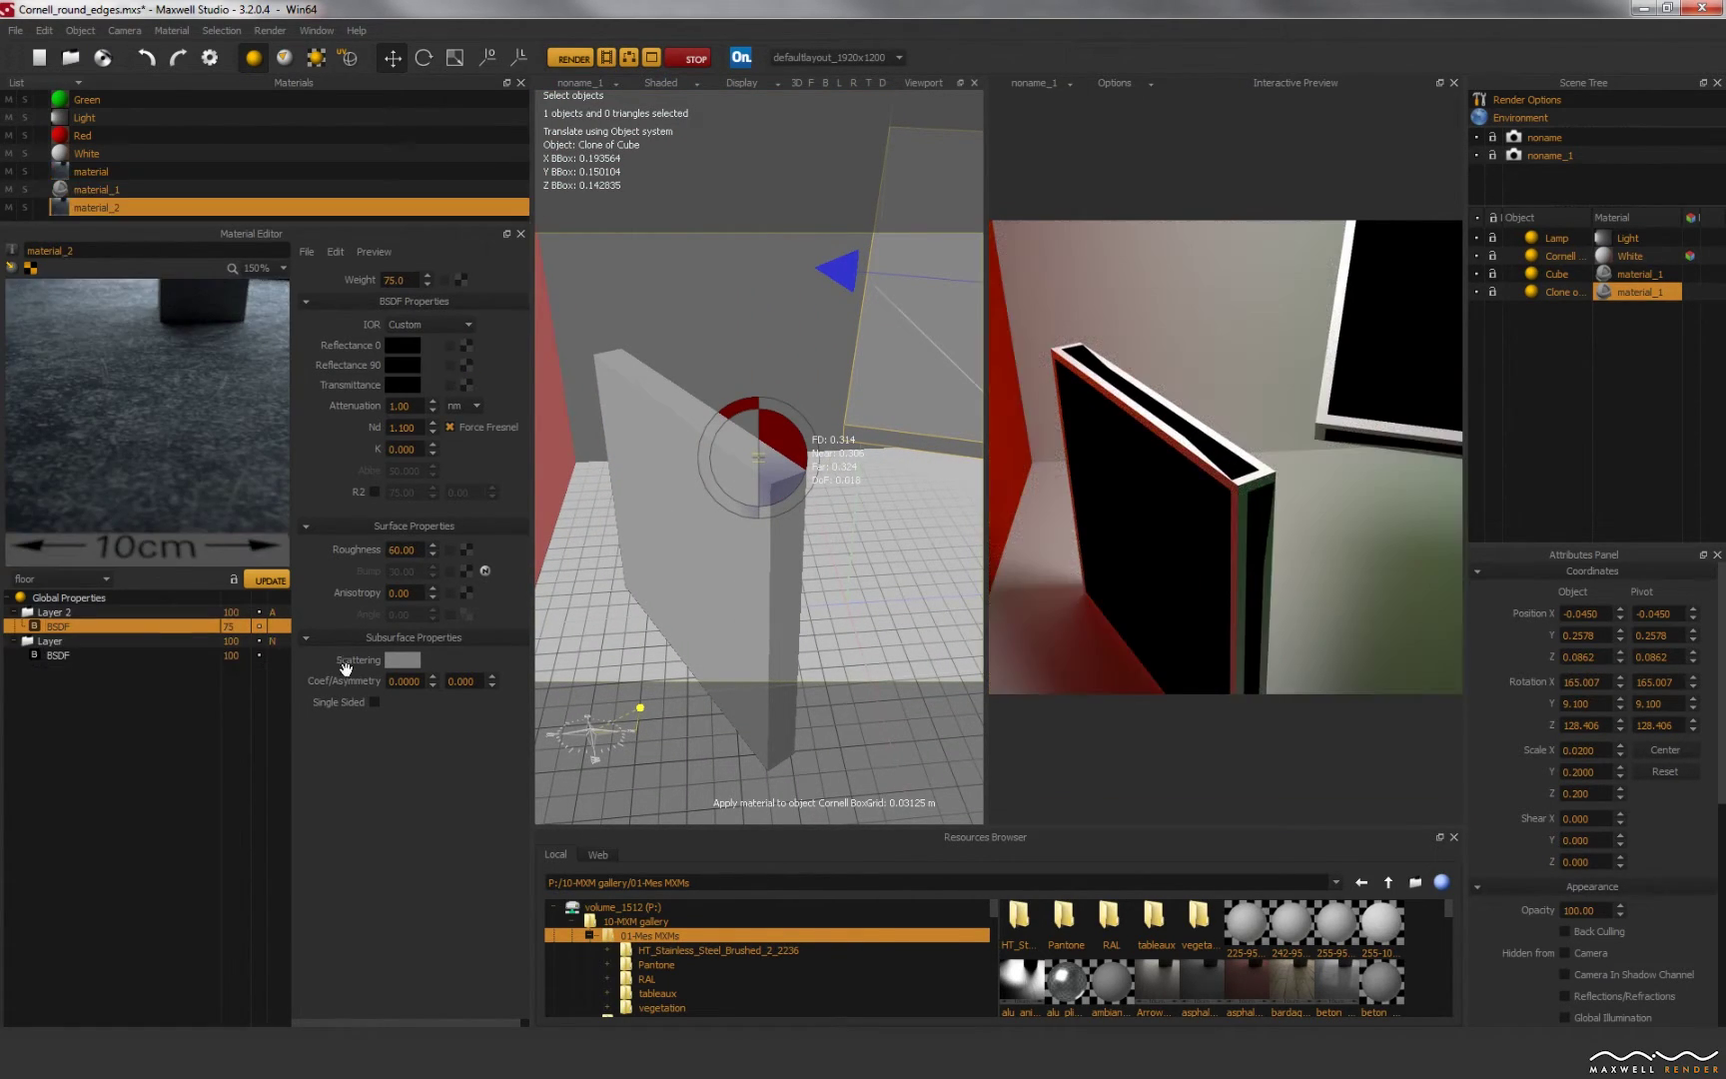
{"action": "left_click", "coordinate": [151, 655]}
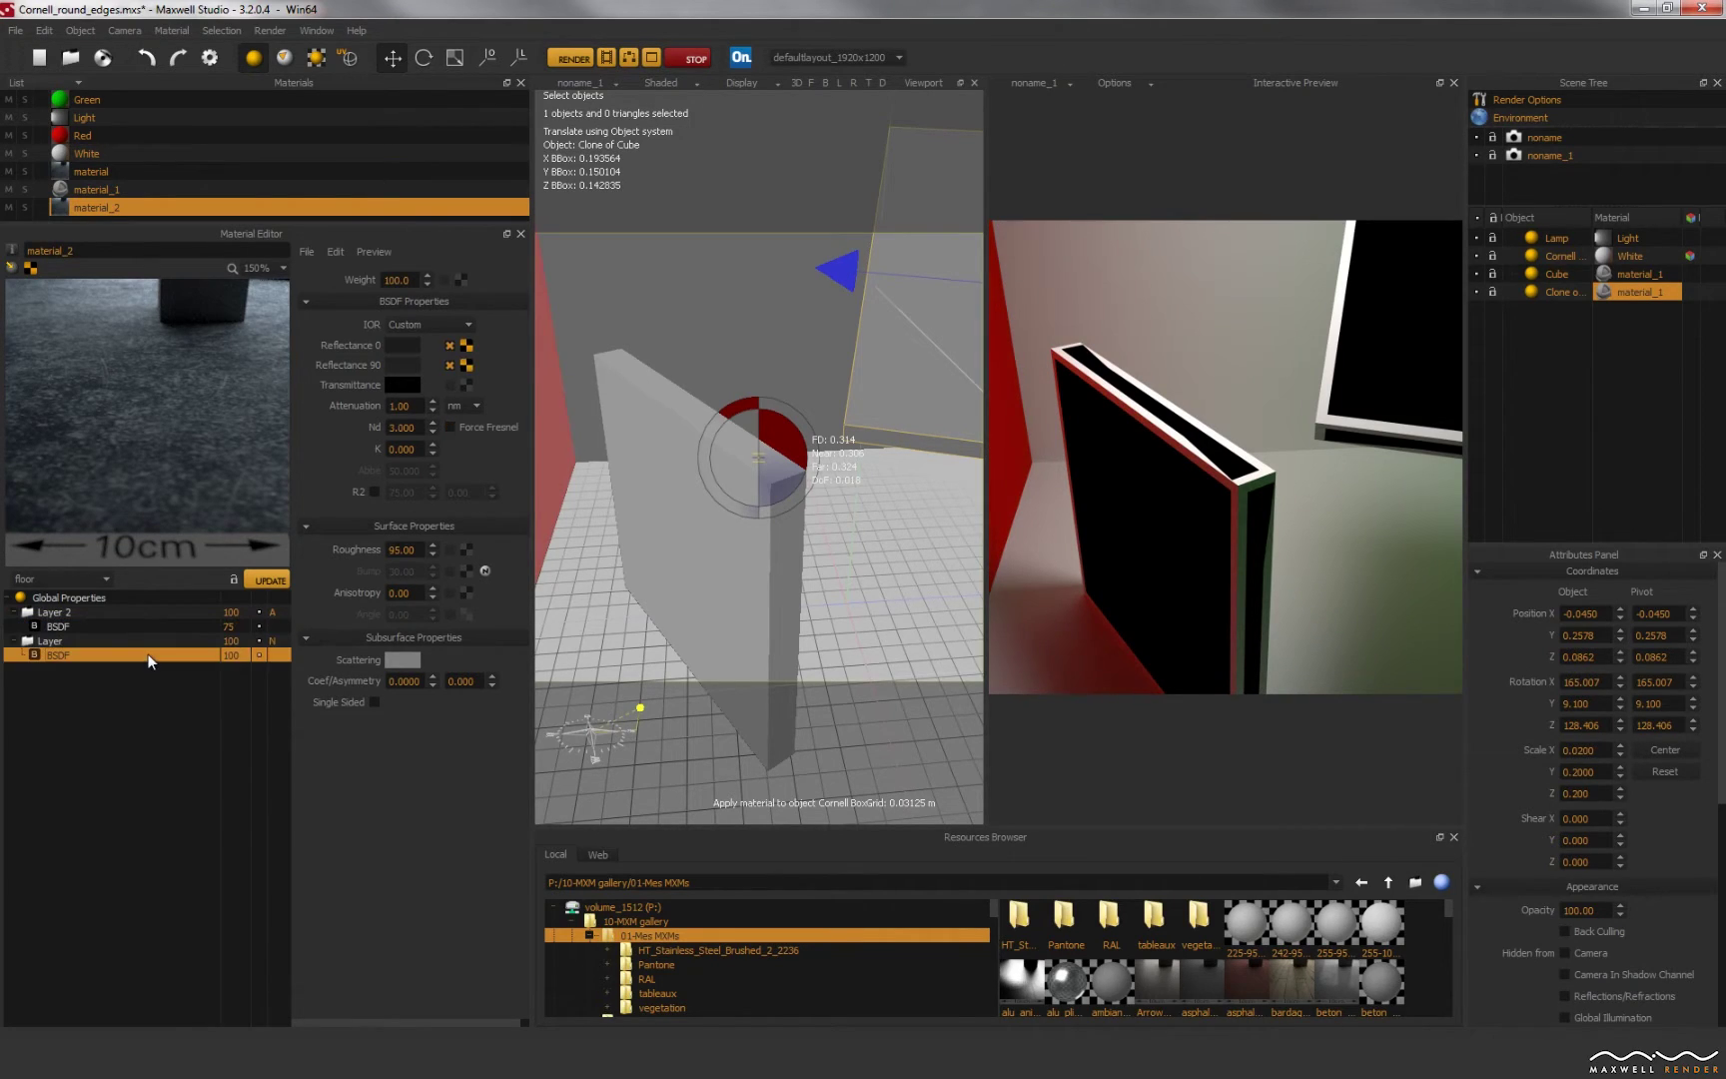
{"action": "left_click", "coordinate": [86, 626]}
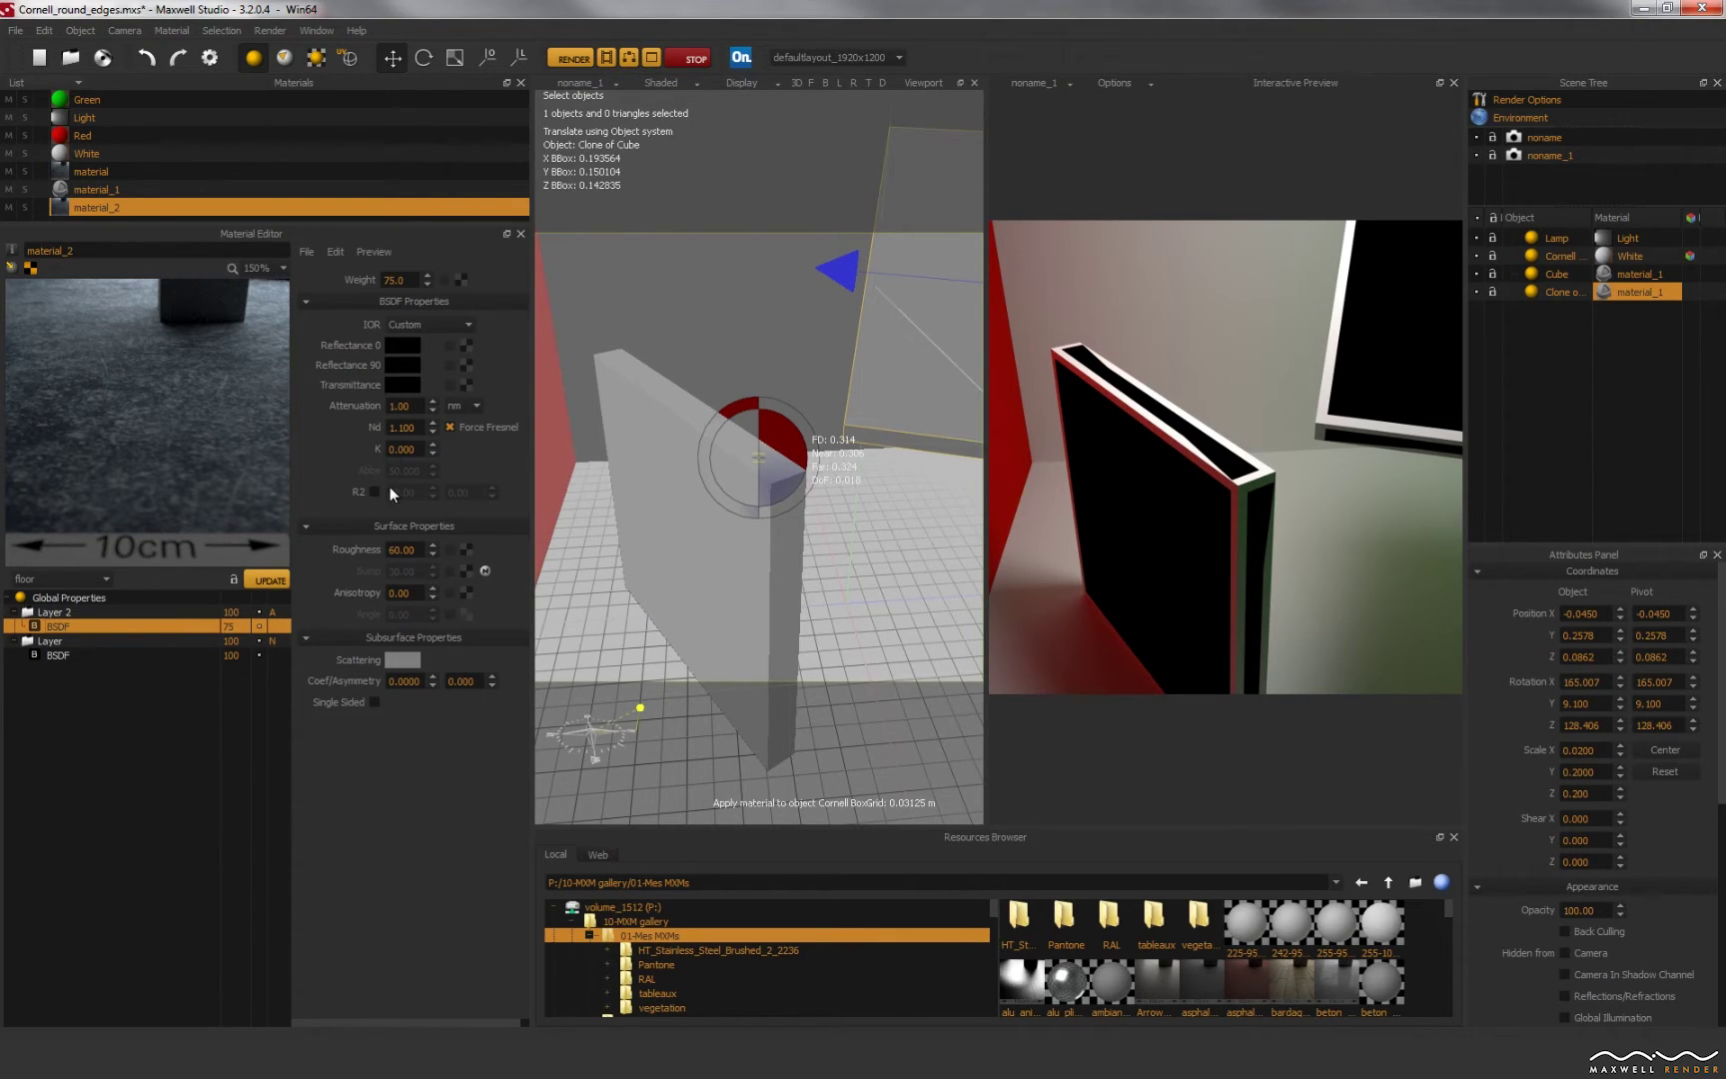
{"action": "left_click", "coordinate": [394, 549]}
{"action": "type", "text": "30"}
{"action": "key", "text": "Return"}
{"action": "left_click", "coordinate": [256, 579]}
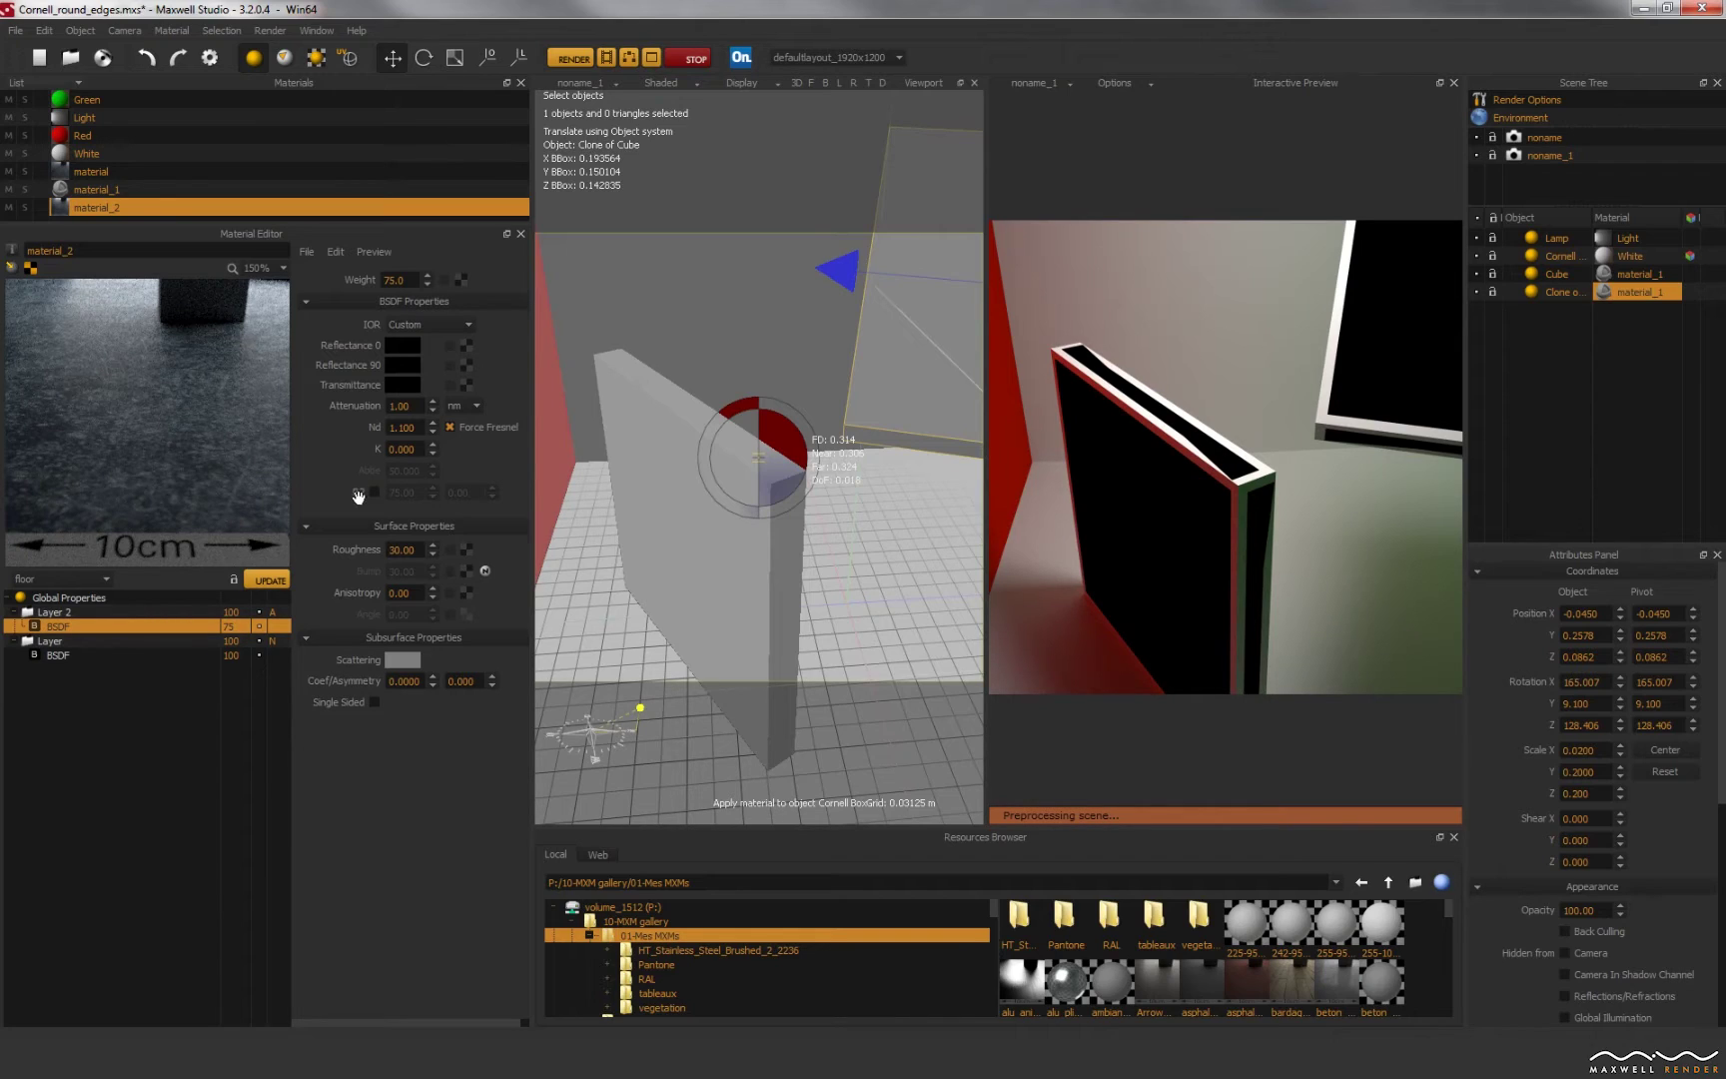
{"action": "left_click", "coordinate": [105, 606]}
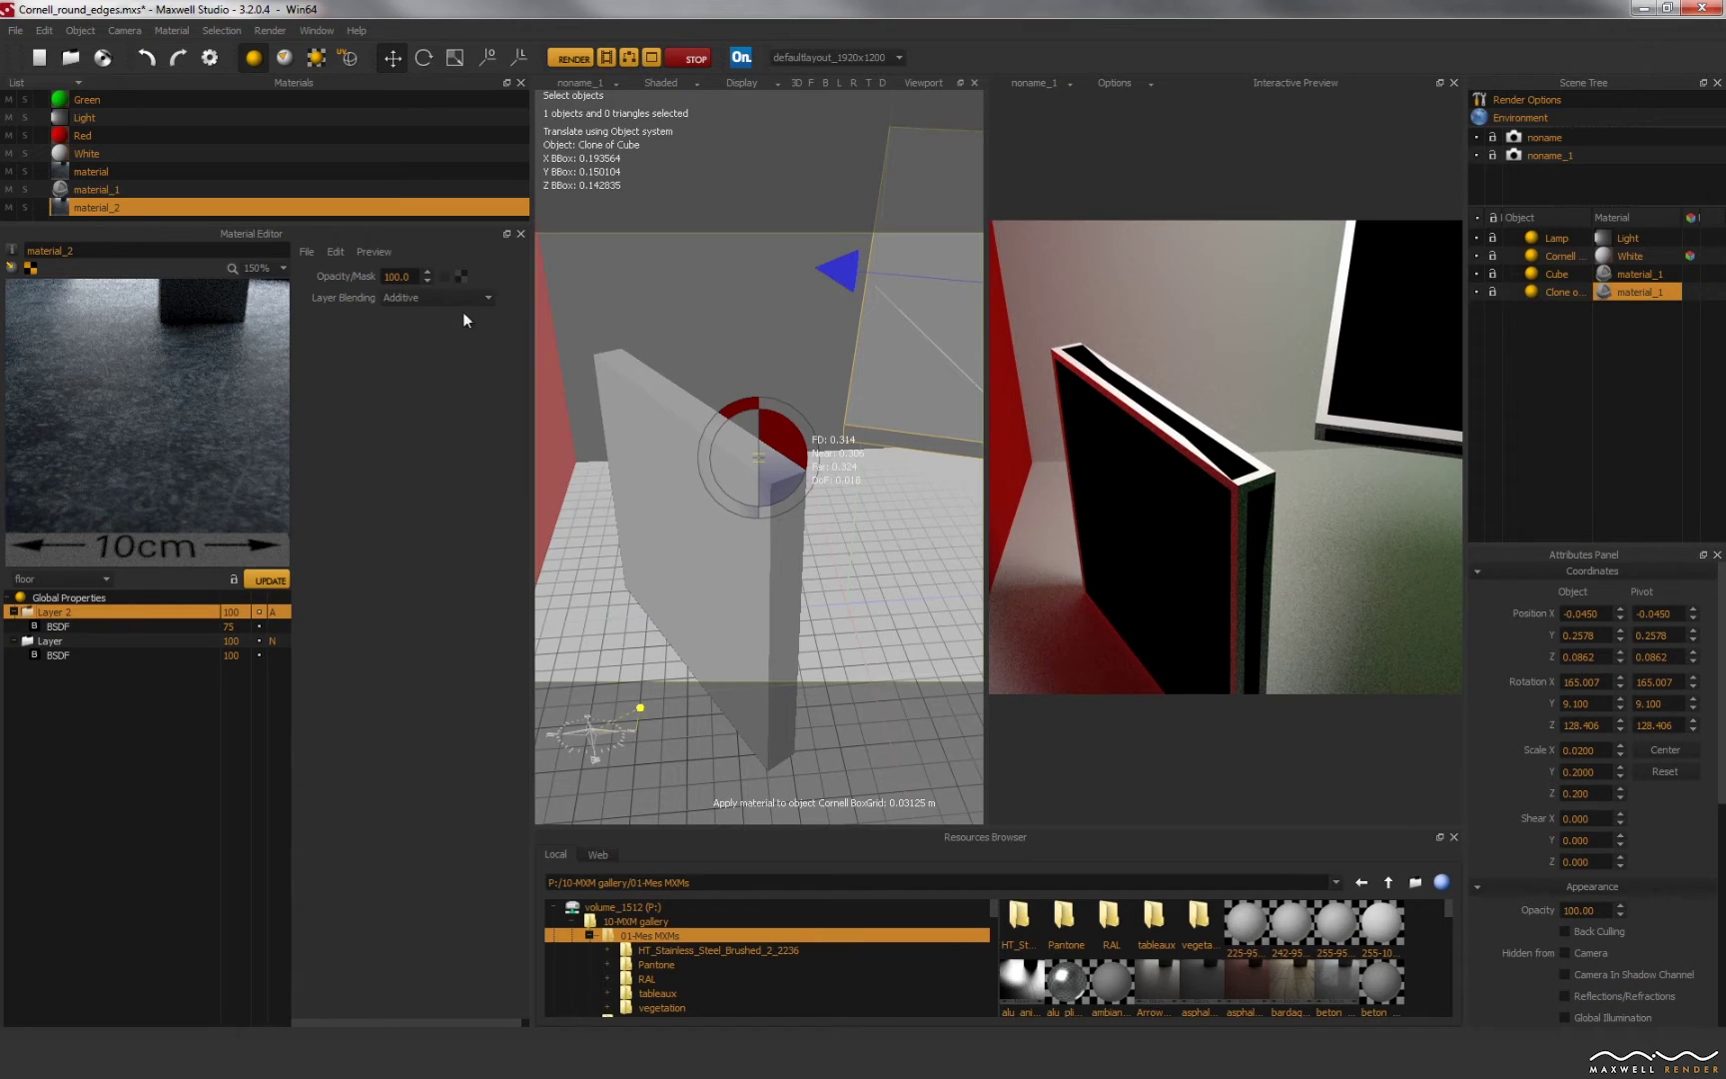
Step: In the material named "material", set the roughness of Layer 2's BSDF to 30
{"action": "left_click", "coordinate": [92, 172]}
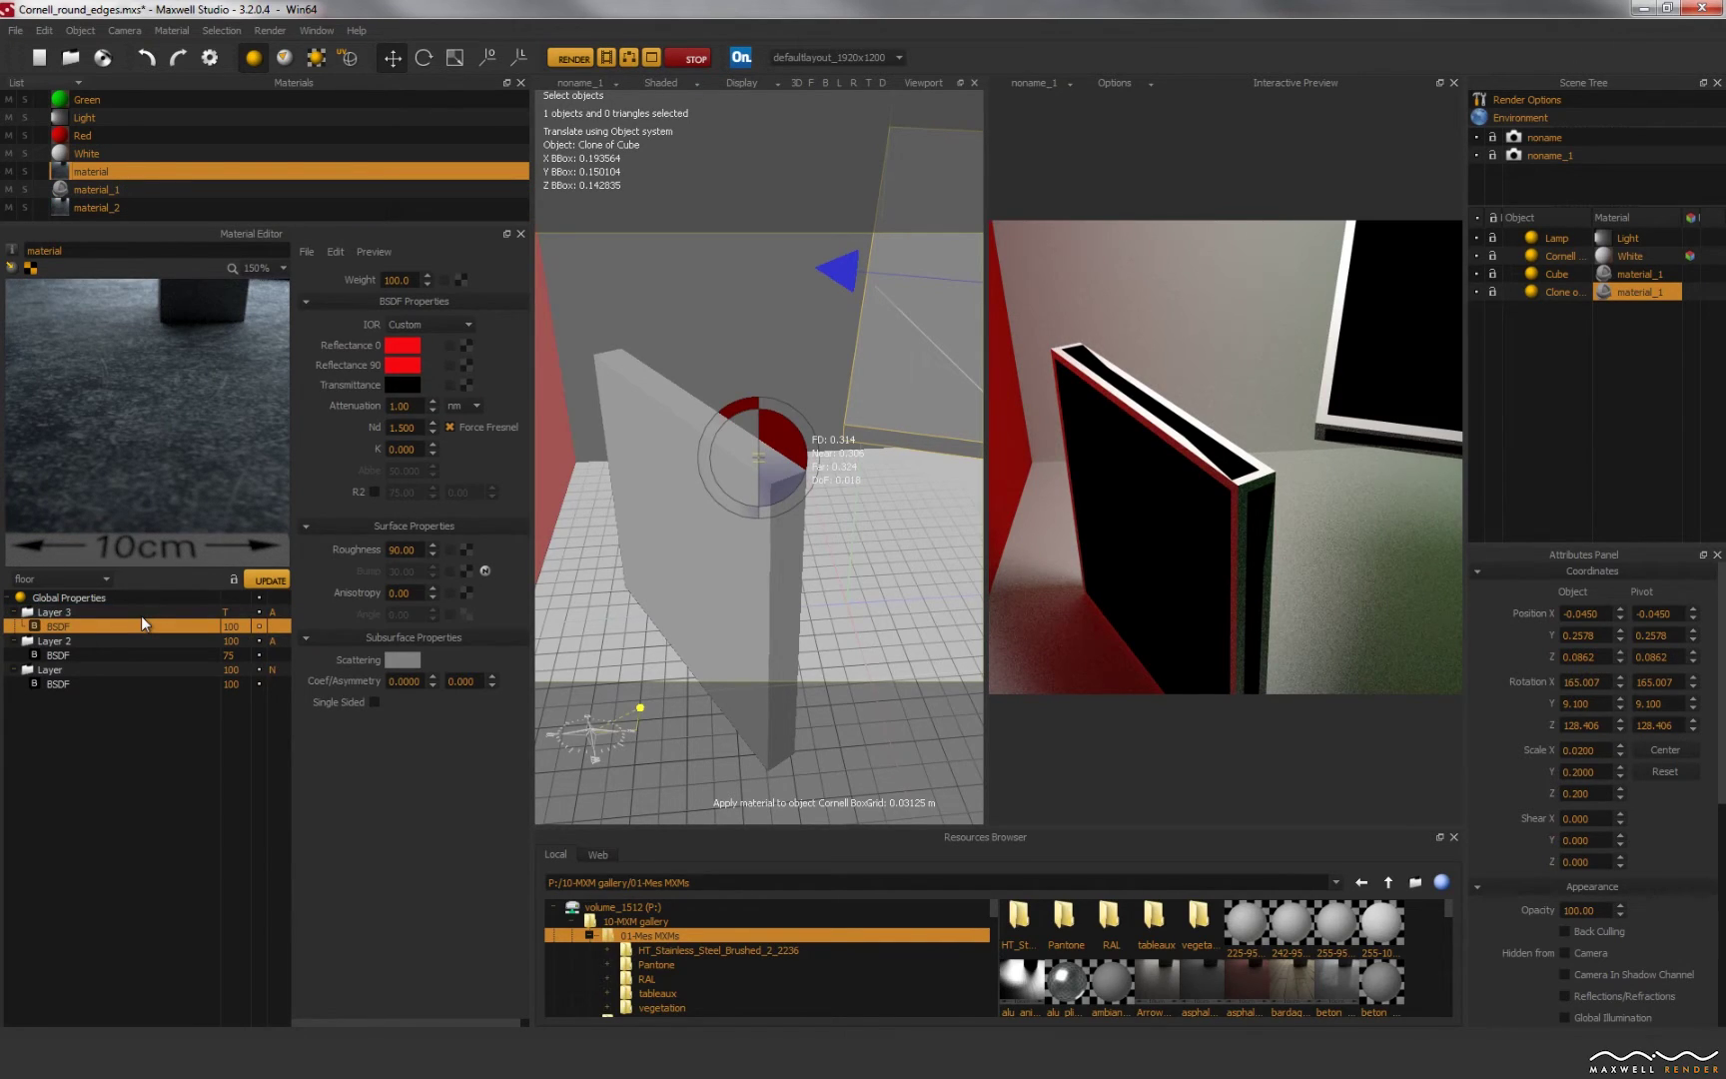
{"action": "left_click", "coordinate": [92, 684]}
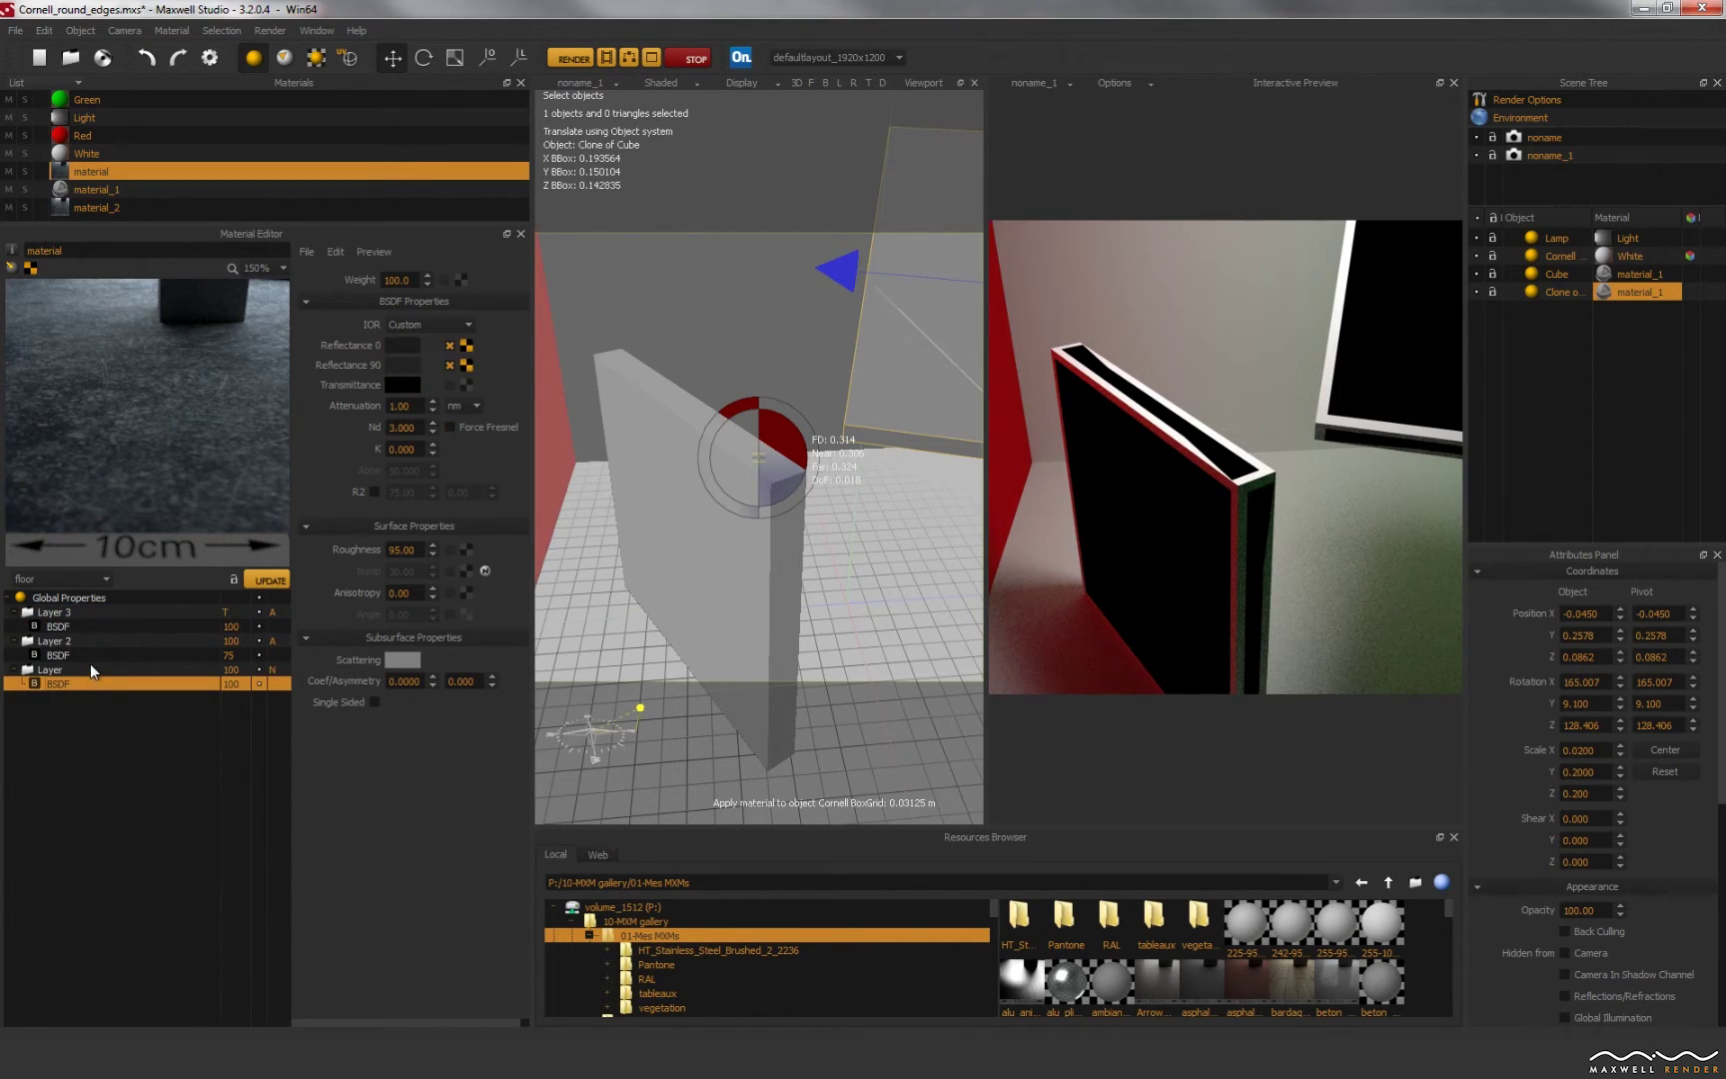
{"action": "left_click", "coordinate": [86, 656]}
{"action": "double_click", "coordinate": [394, 551]}
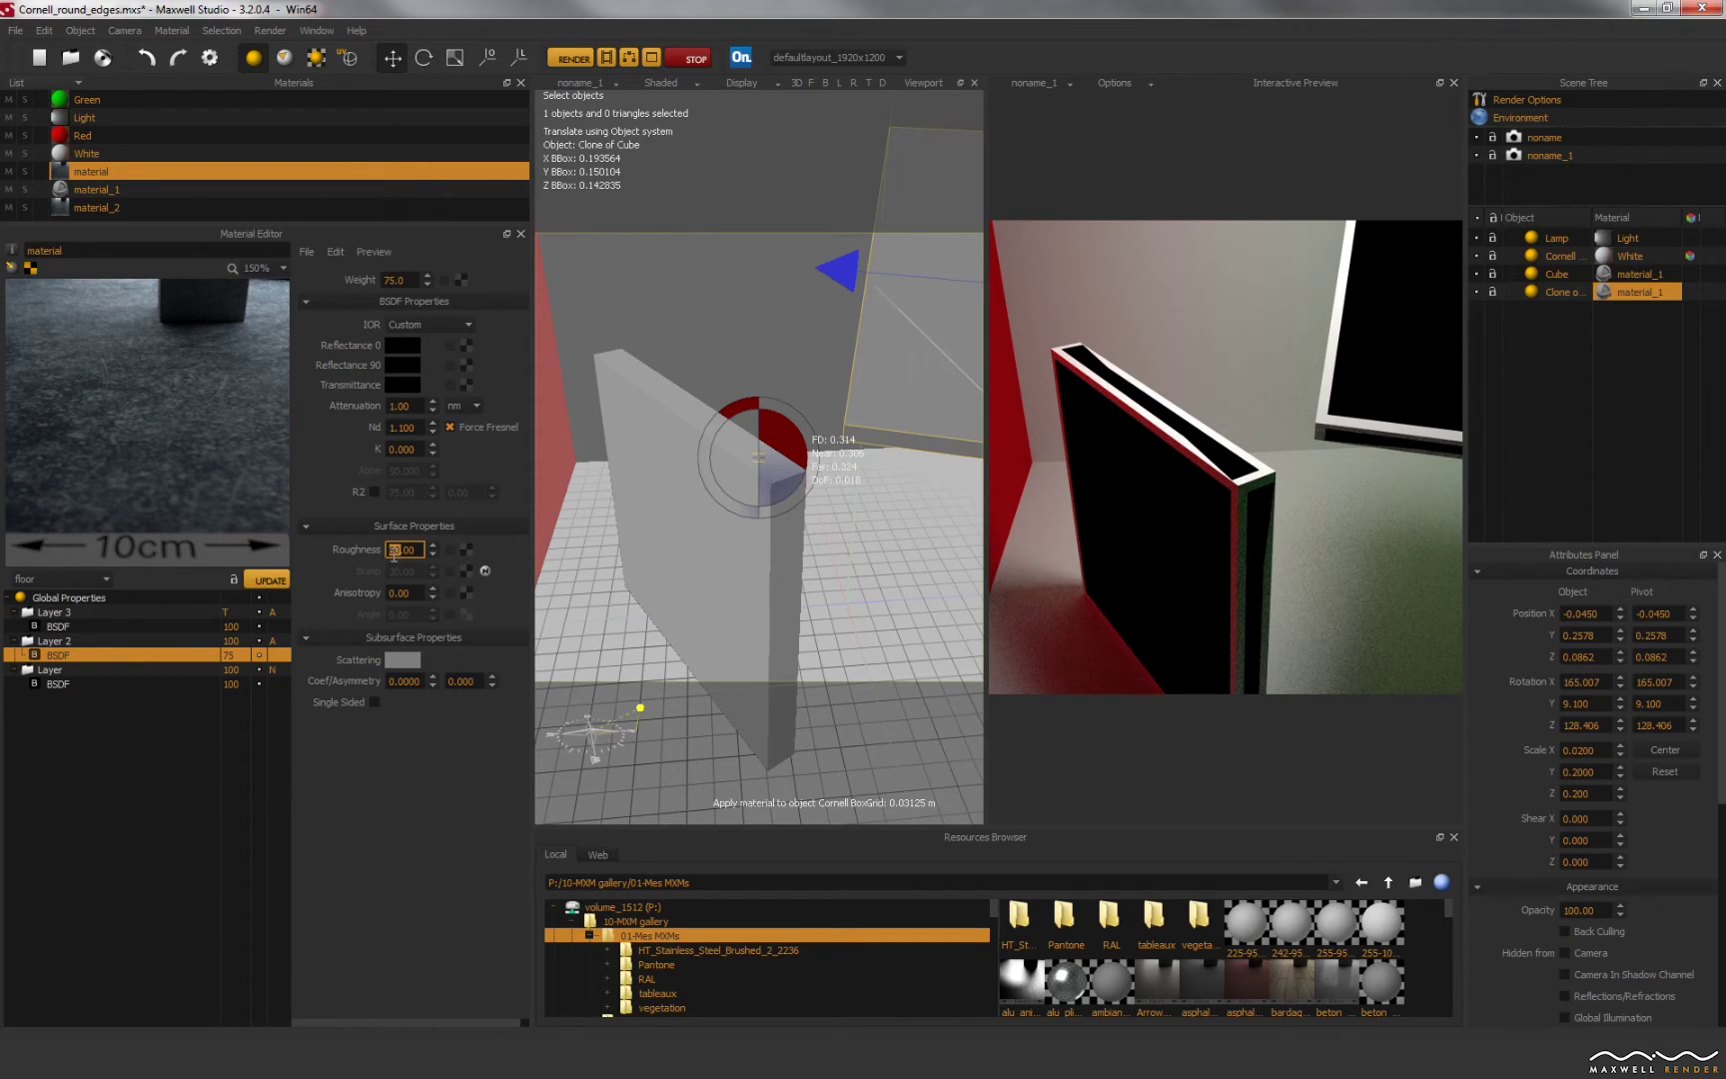
{"action": "type", "text": "30"}
{"action": "key", "text": "Return"}
Step: Examine the BSDFs of the material's three layers and the WireframeTexture parameters used as Layer 3's opacity mask
{"action": "left_click", "coordinate": [193, 674]}
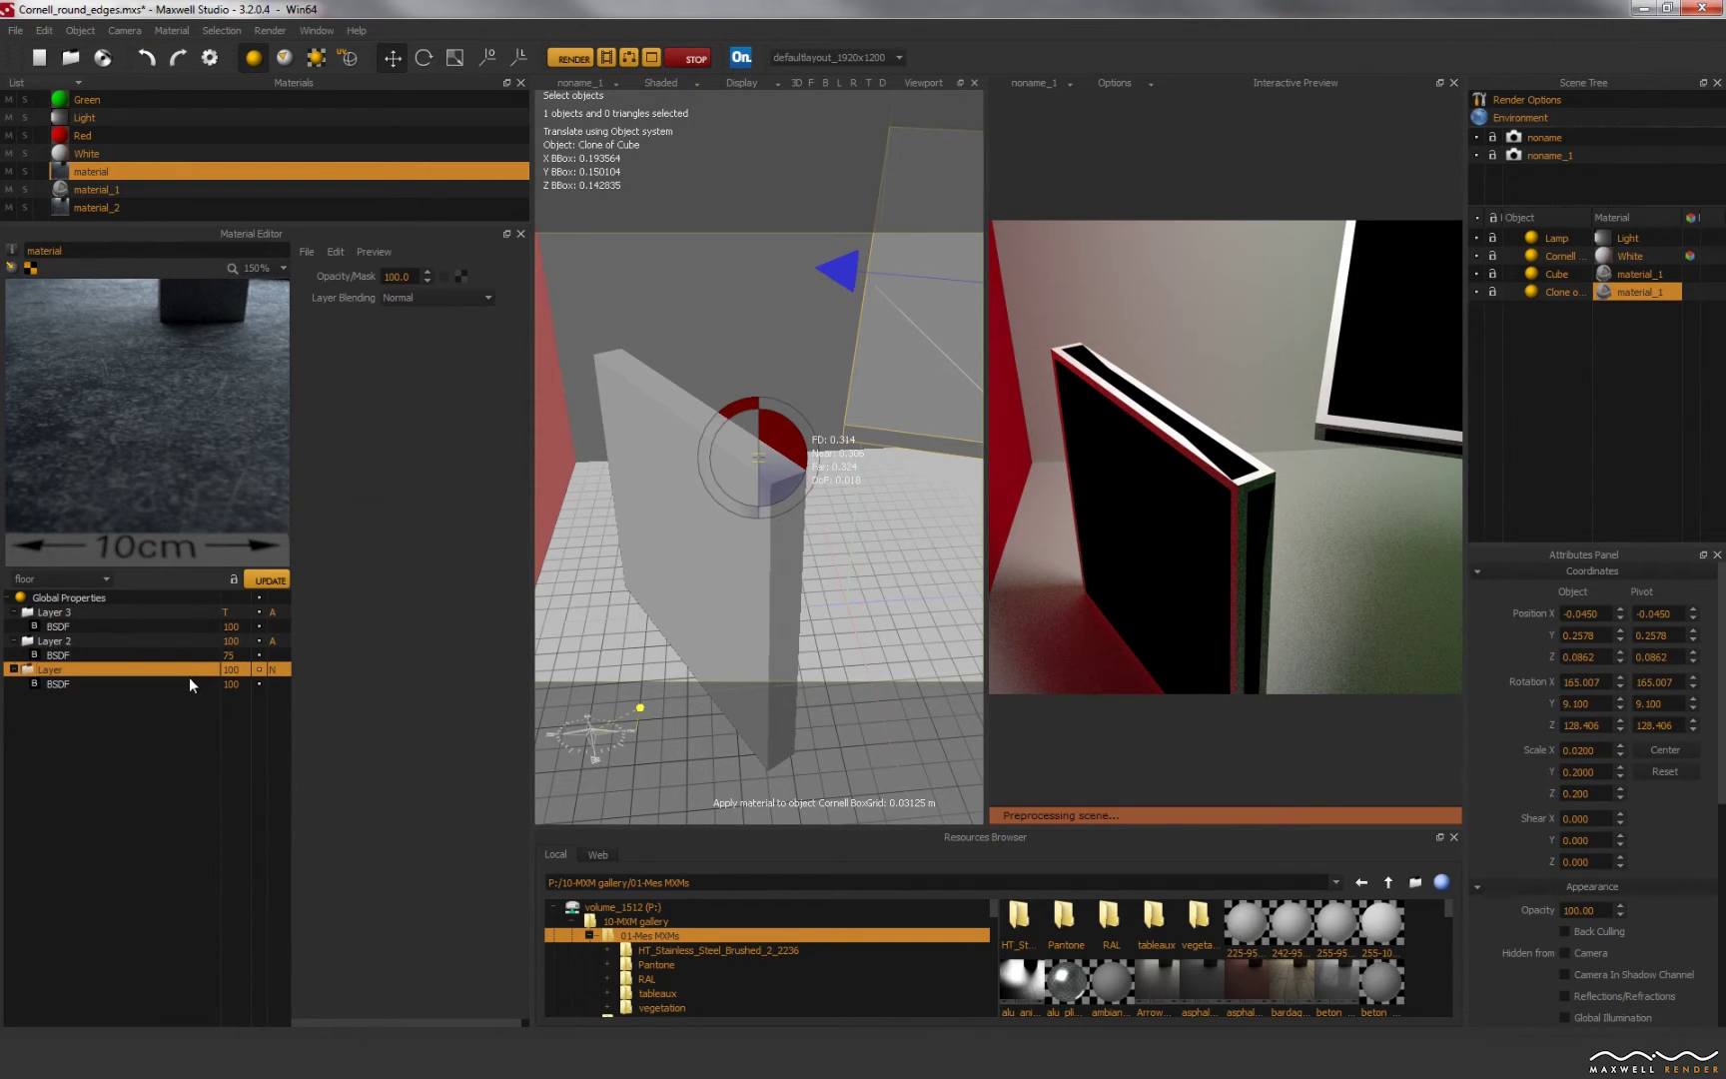
{"action": "left_click", "coordinate": [135, 681]}
{"action": "left_click", "coordinate": [111, 655]}
{"action": "left_click", "coordinate": [99, 626]}
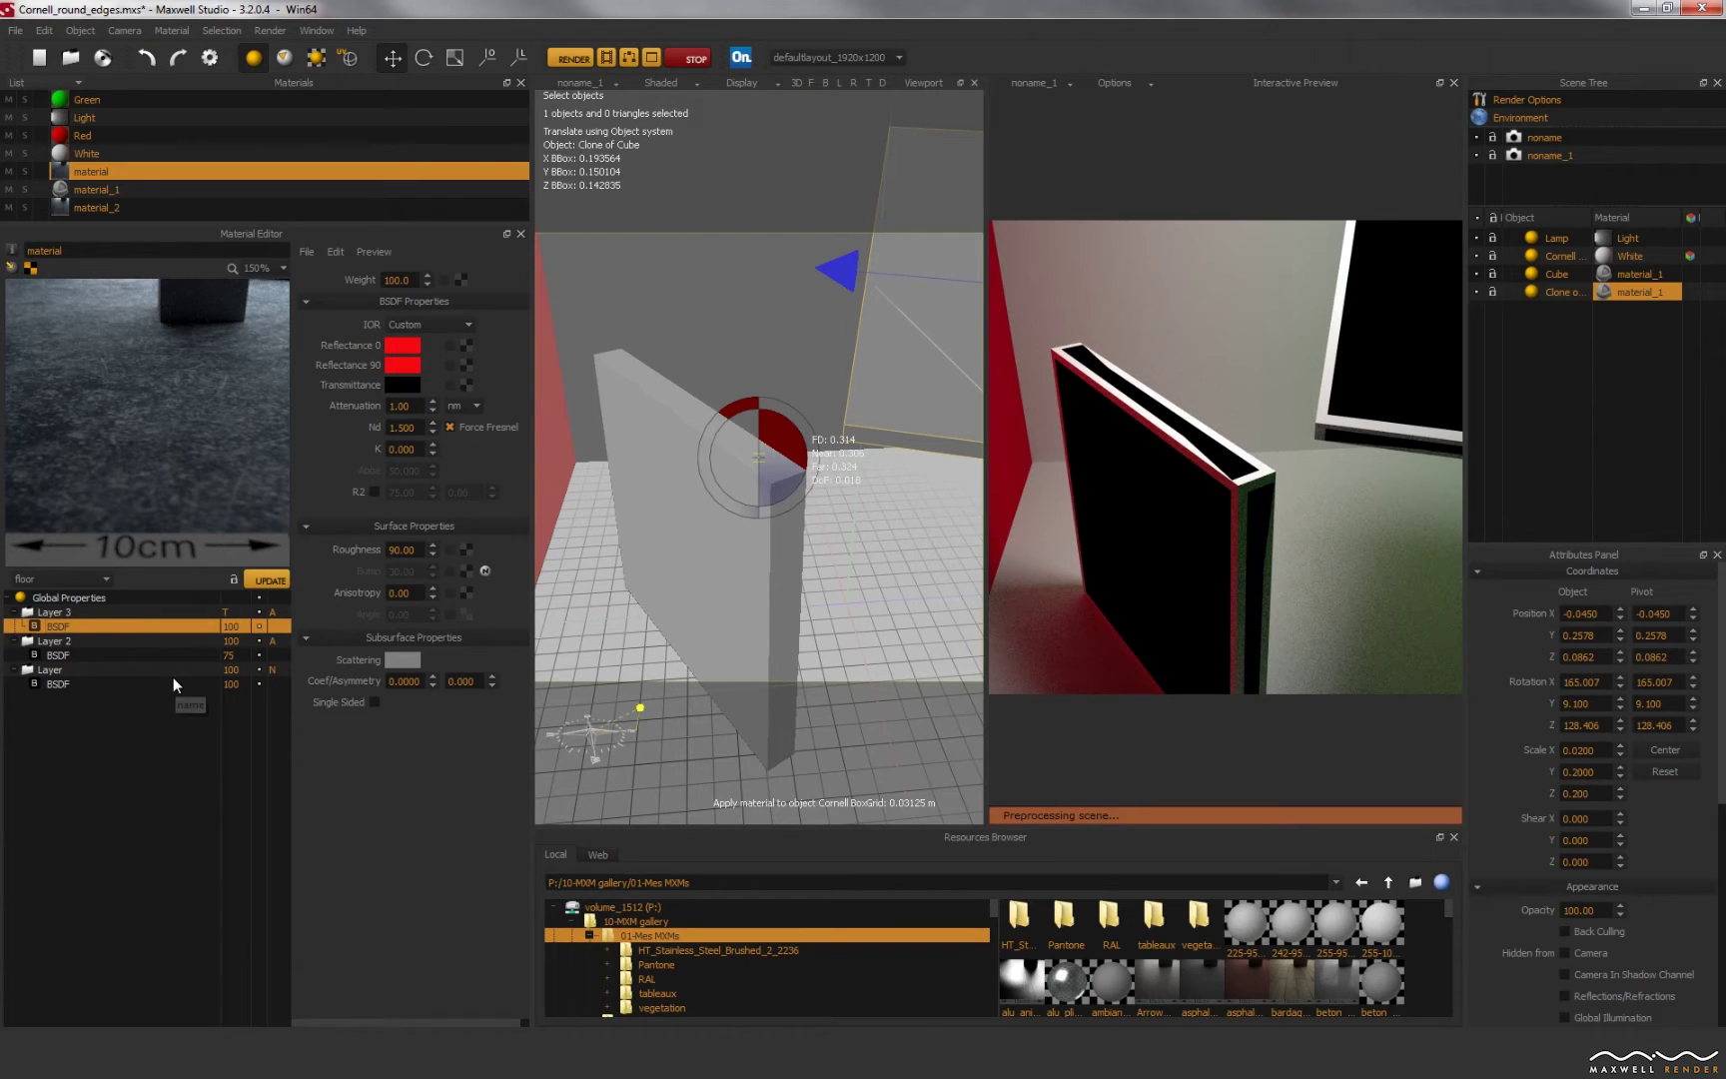
{"action": "left_click", "coordinate": [115, 613]}
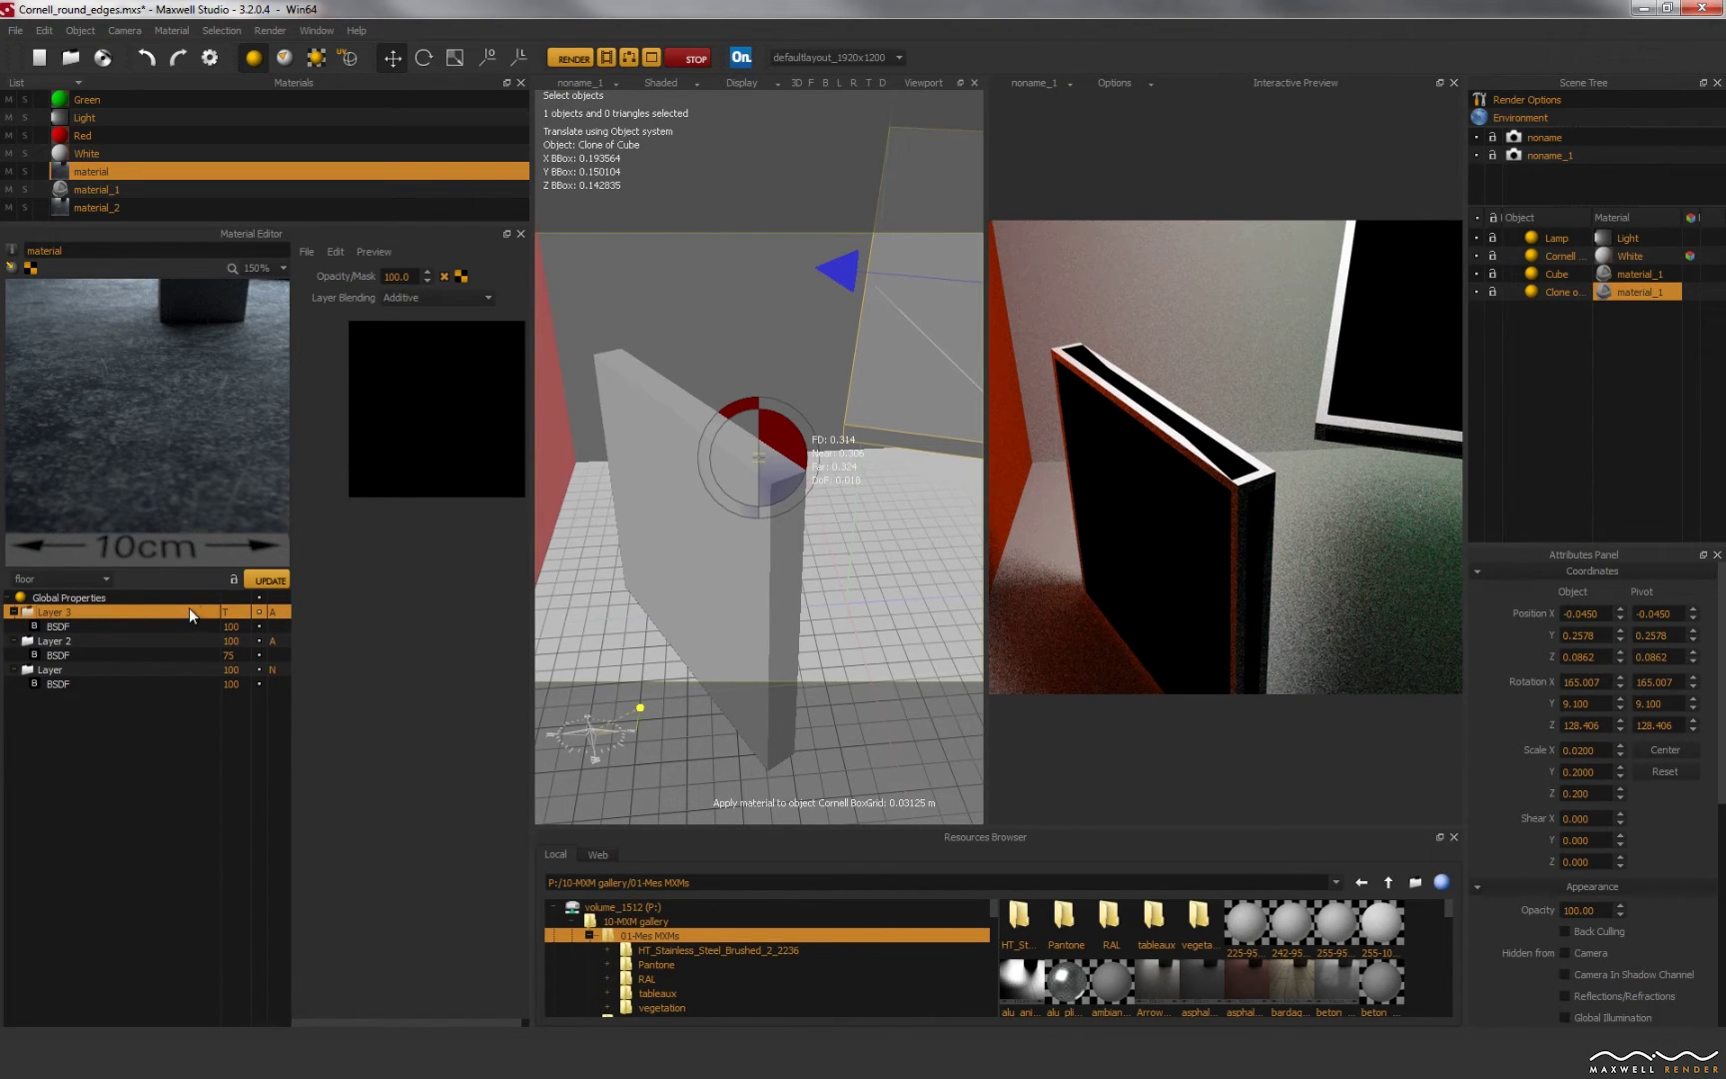
{"action": "left_click", "coordinate": [462, 273]}
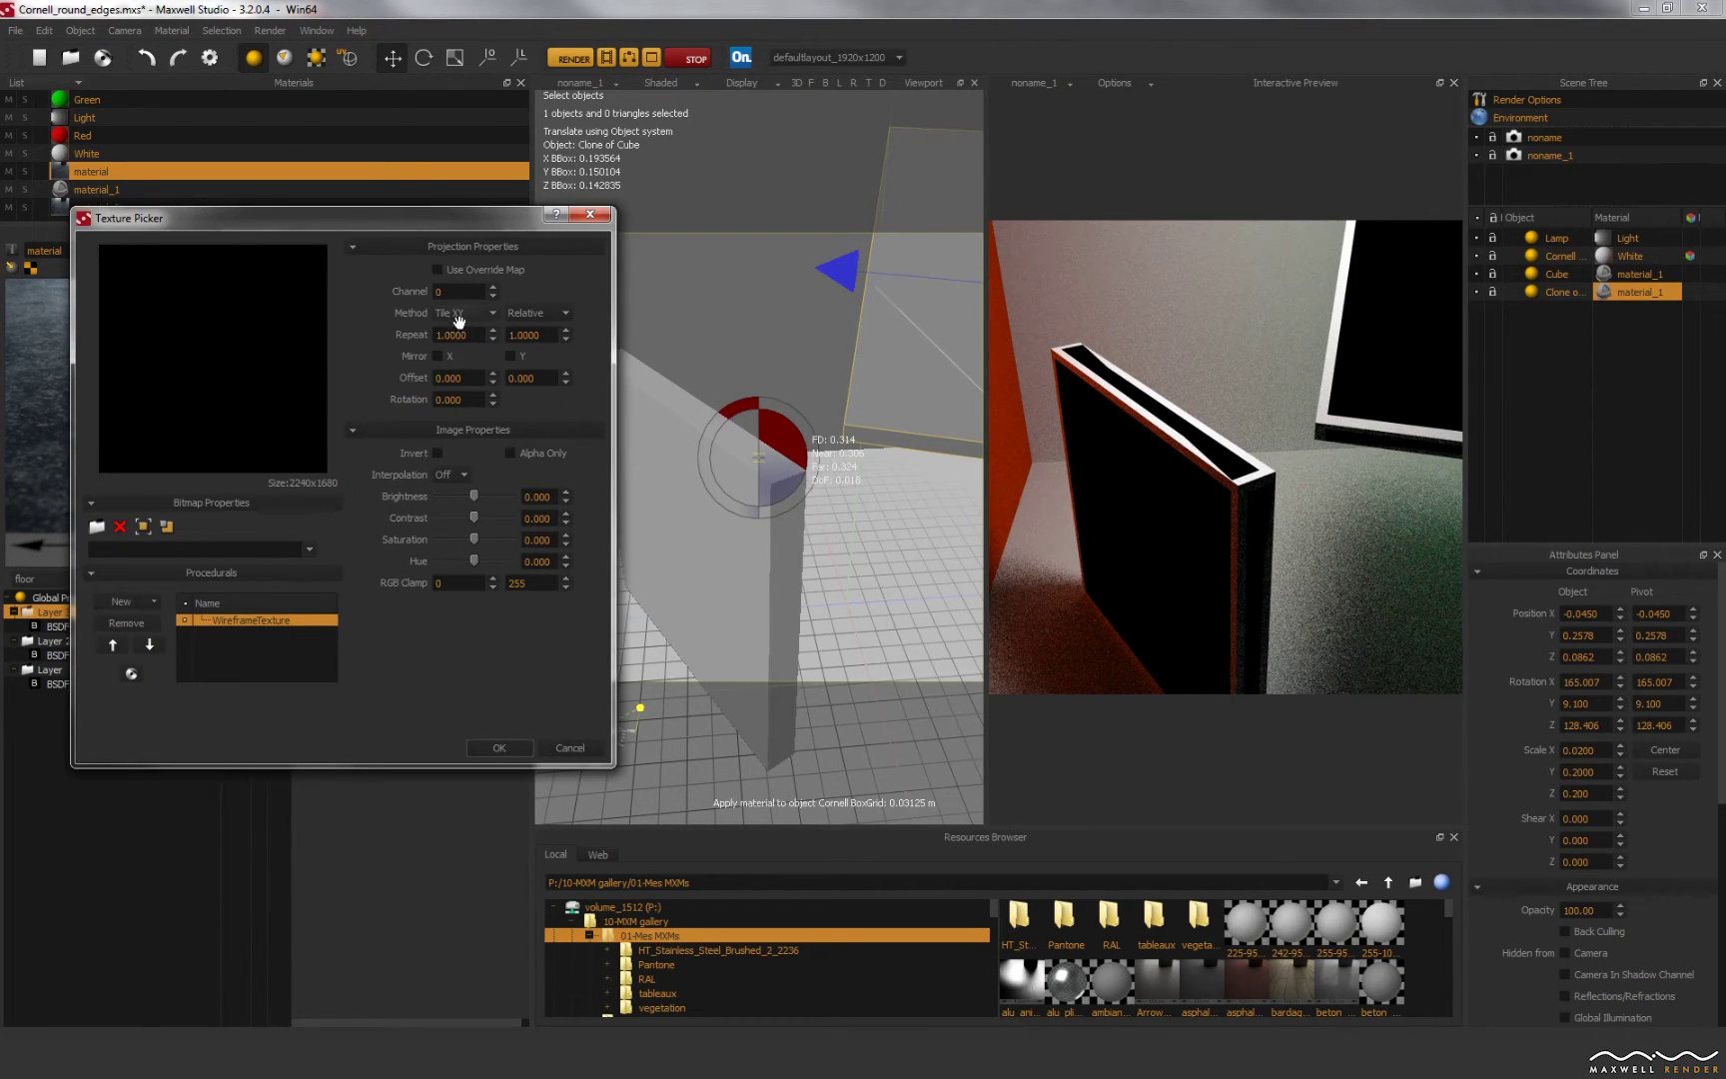
{"action": "double_click", "coordinate": [261, 616]}
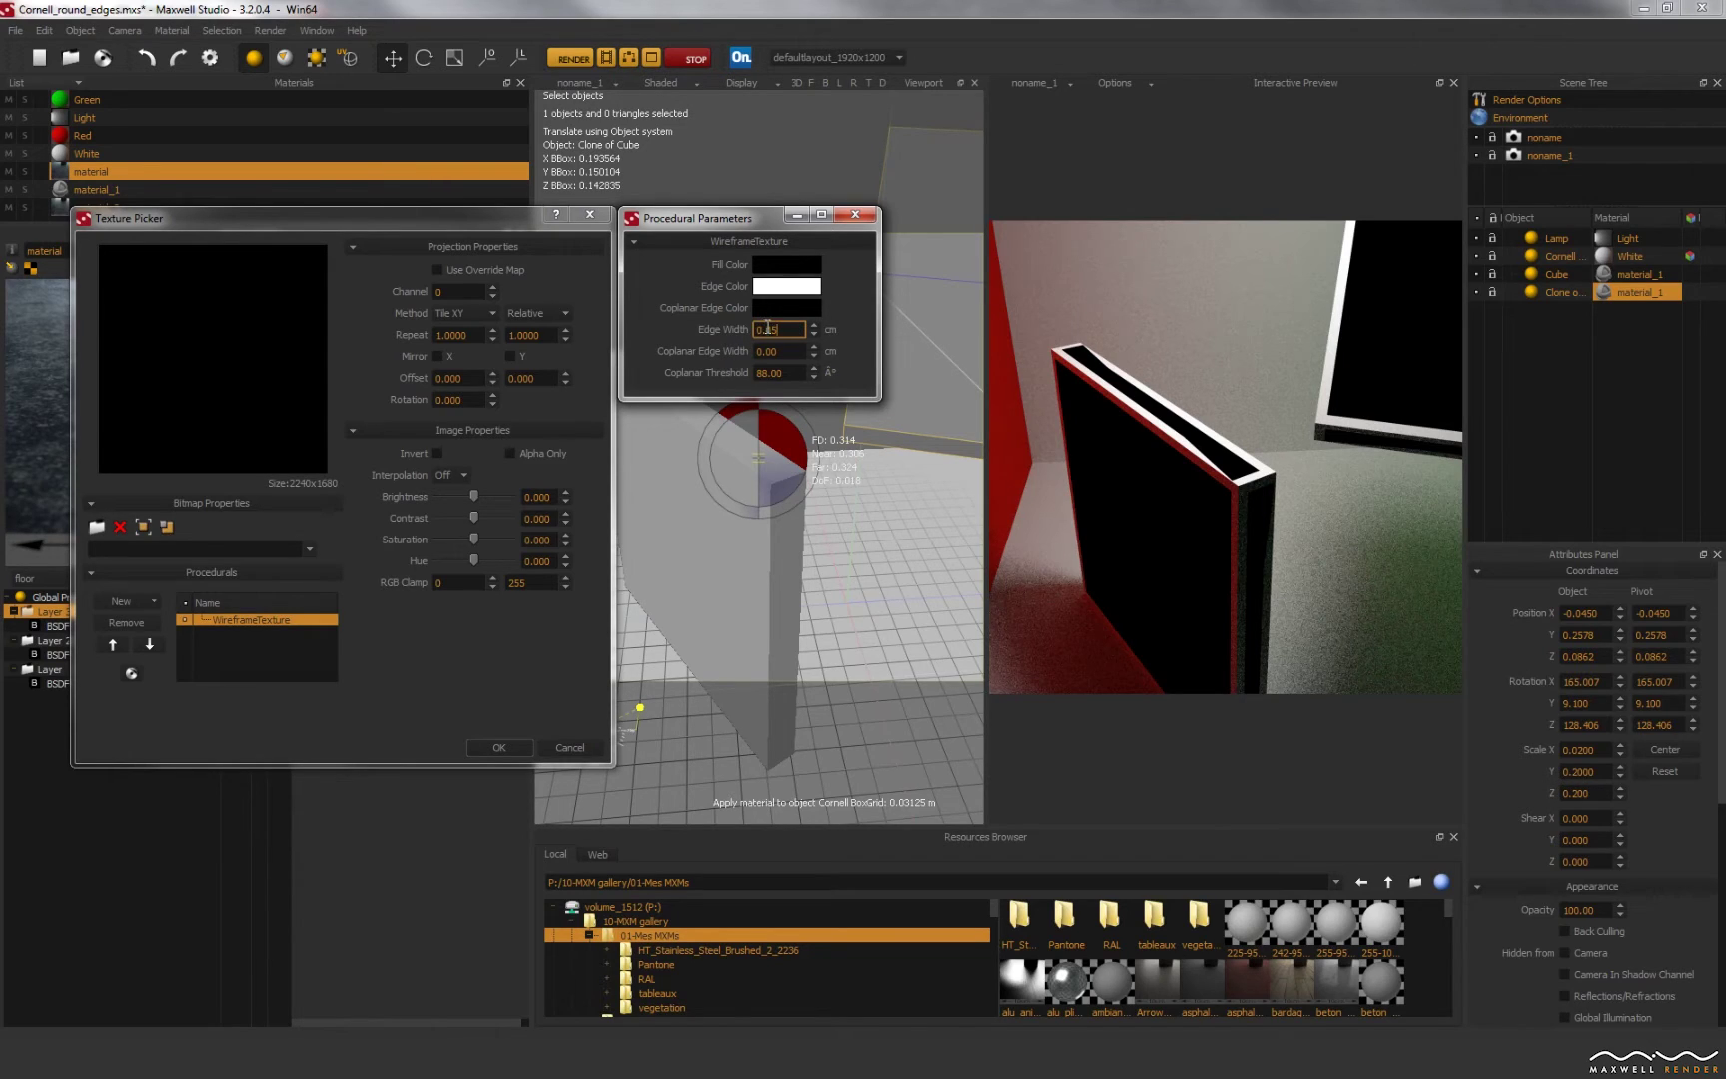
{"action": "left_click", "coordinate": [855, 215]}
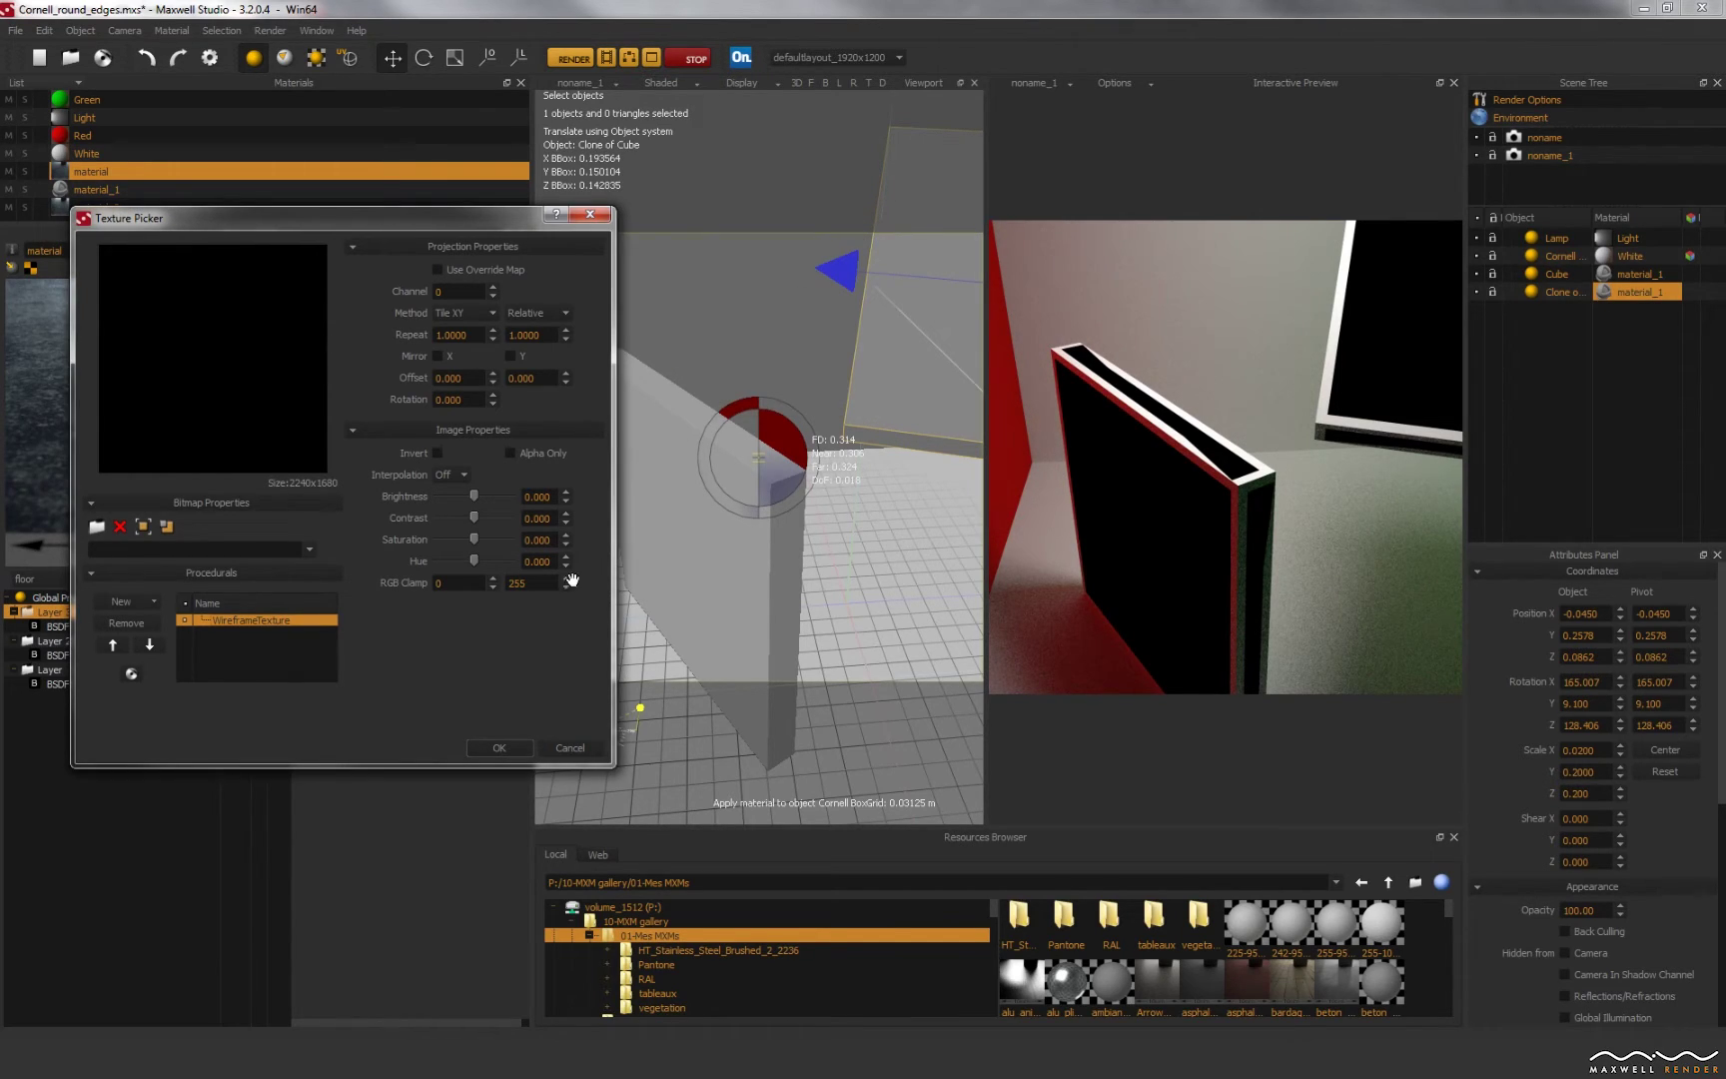
{"action": "left_click", "coordinate": [500, 748]}
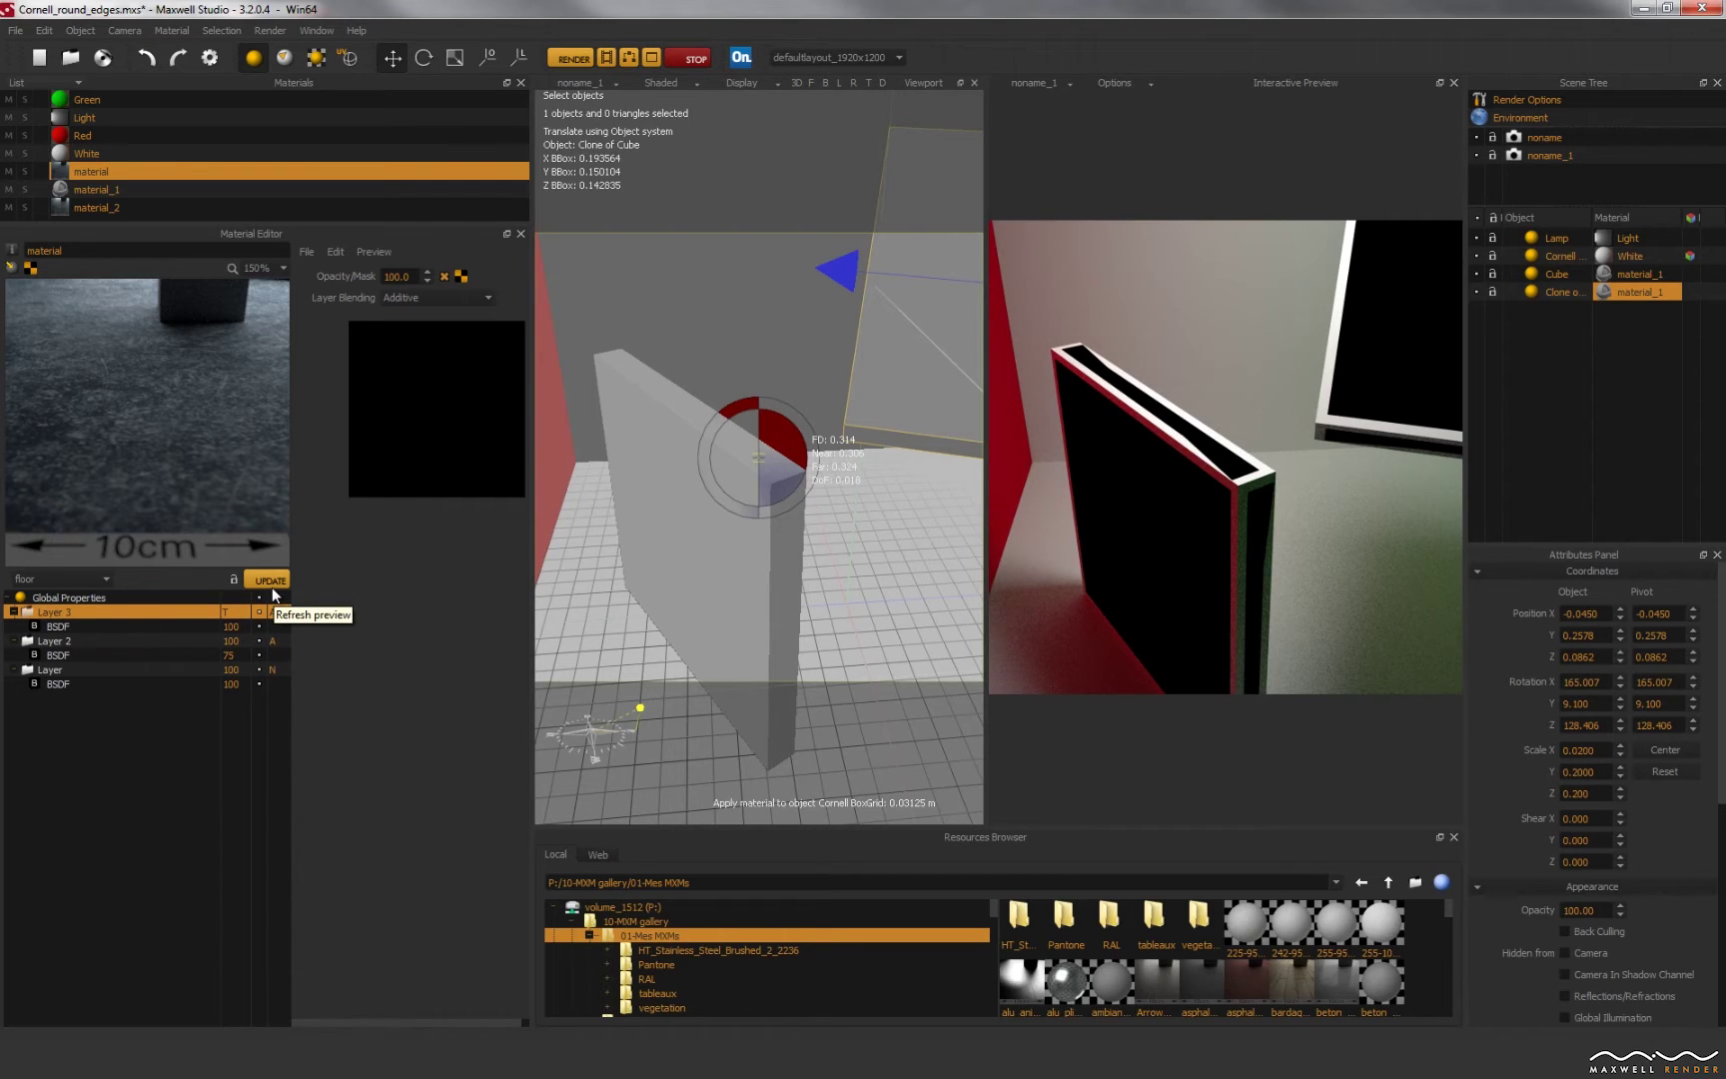
Step: Assign "material" to the Cube and its clone, and change Reflectance 0 and Reflectance 90 of Layer 3's BSDF to grey
{"action": "mouse_move", "coordinate": [90, 176]}
{"action": "left_mouse_down"}
{"action": "mouse_move", "coordinate": [1472, 324]}
{"action": "mouse_move", "coordinate": [1619, 291]}
{"action": "left_mouse_up"}
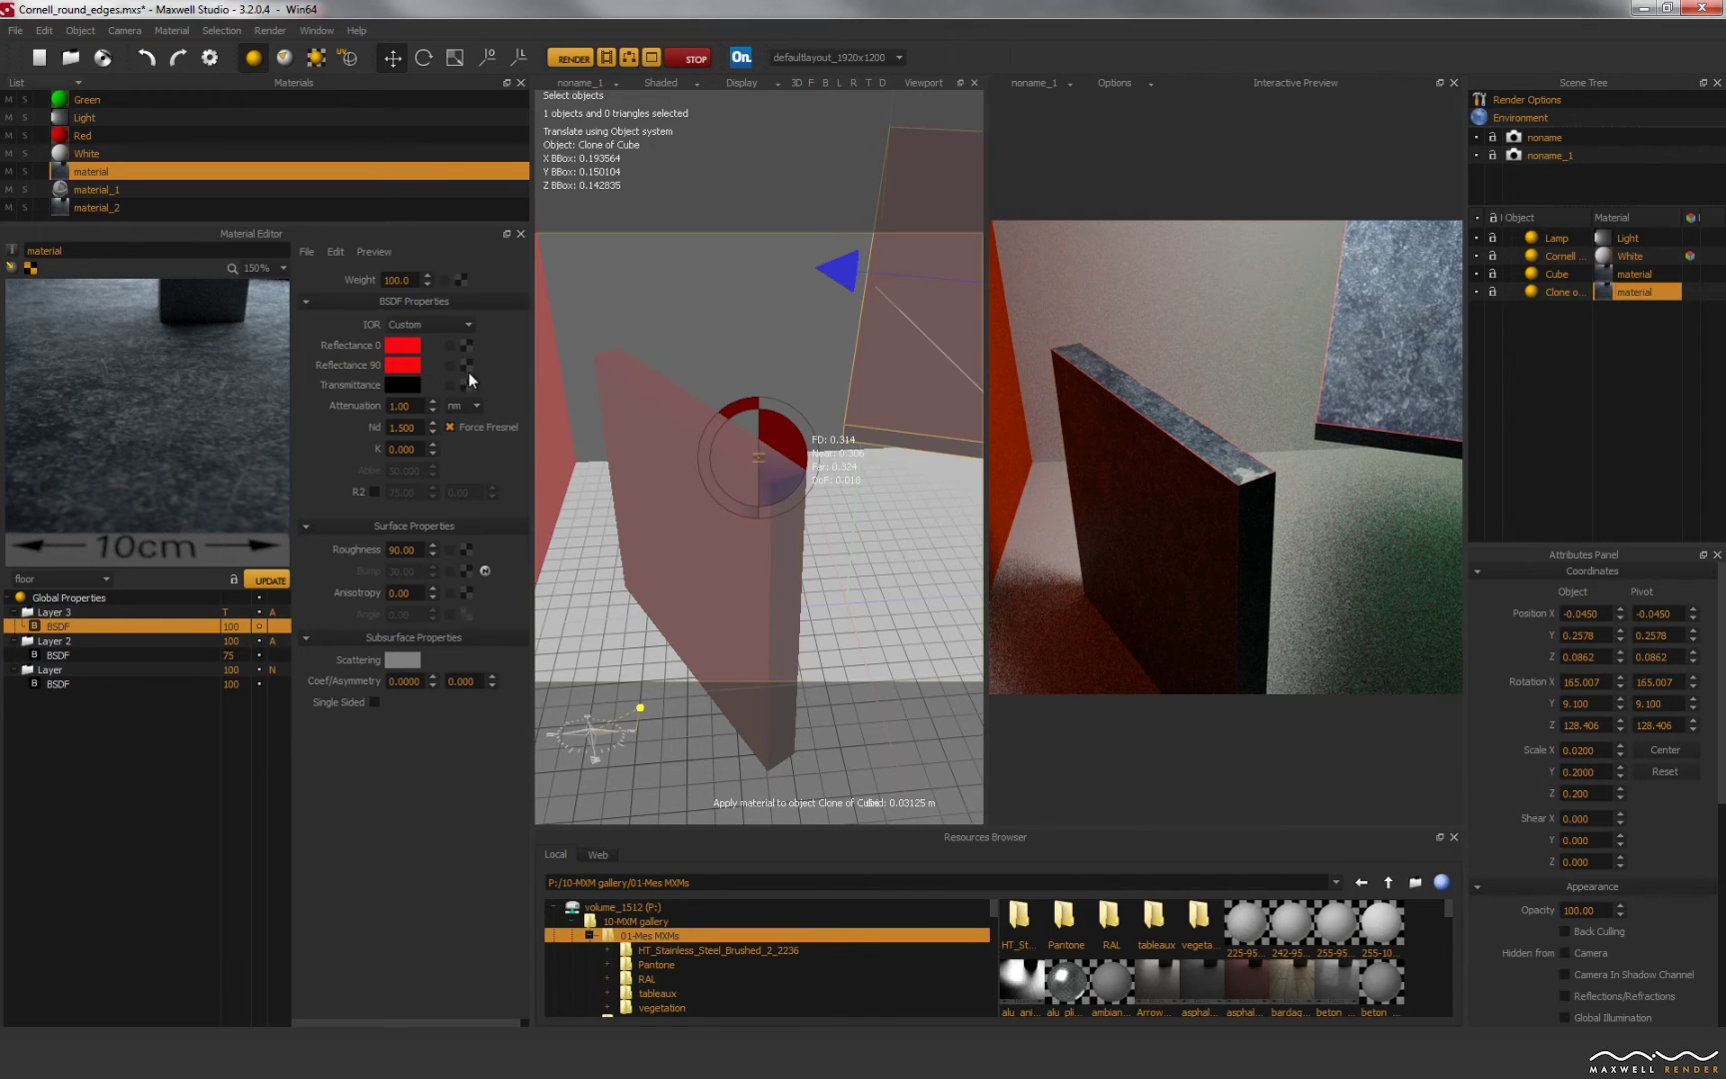
{"action": "mouse_move", "coordinate": [406, 387]}
{"action": "left_mouse_down"}
{"action": "mouse_move", "coordinate": [410, 345]}
{"action": "mouse_move", "coordinate": [415, 413]}
{"action": "mouse_move", "coordinate": [357, 456]}
{"action": "mouse_move", "coordinate": [380, 471]}
{"action": "left_mouse_up"}
{"action": "left_click", "coordinate": [404, 363]}
{"action": "left_click", "coordinate": [473, 651]}
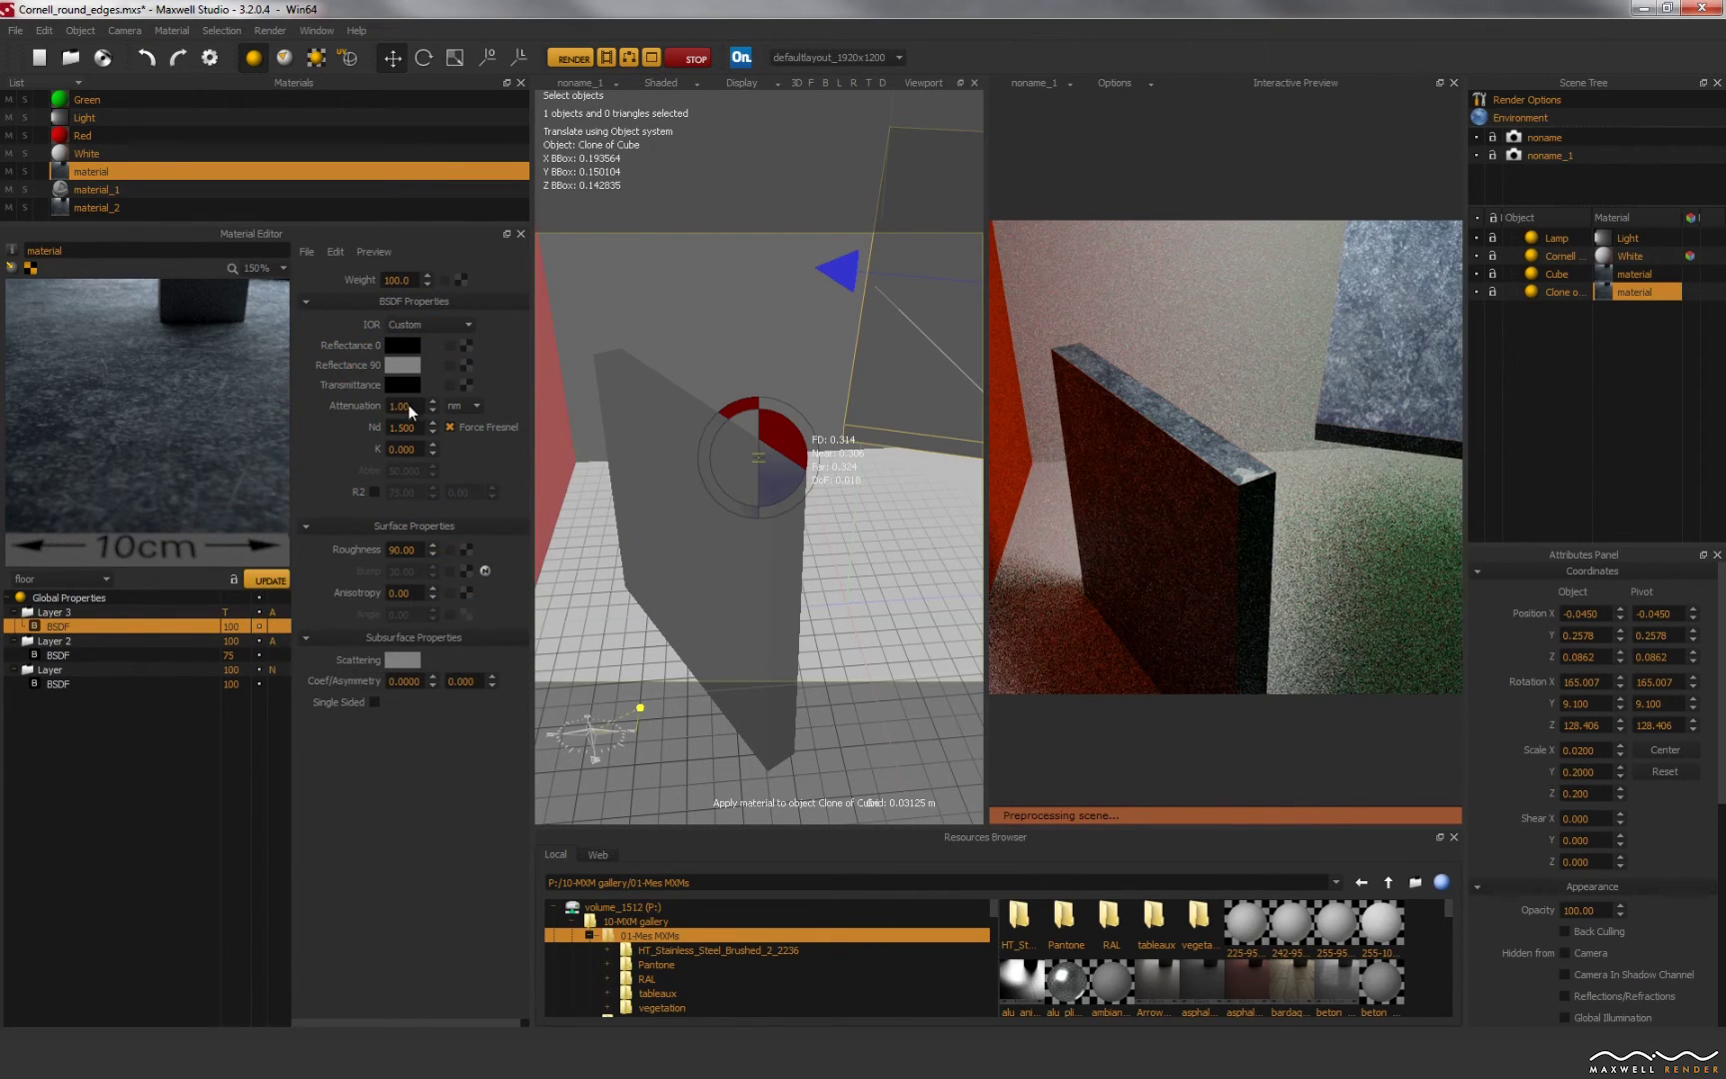
{"action": "left_click_drag", "start_coordinate": [404, 359], "coordinate": [404, 346]}
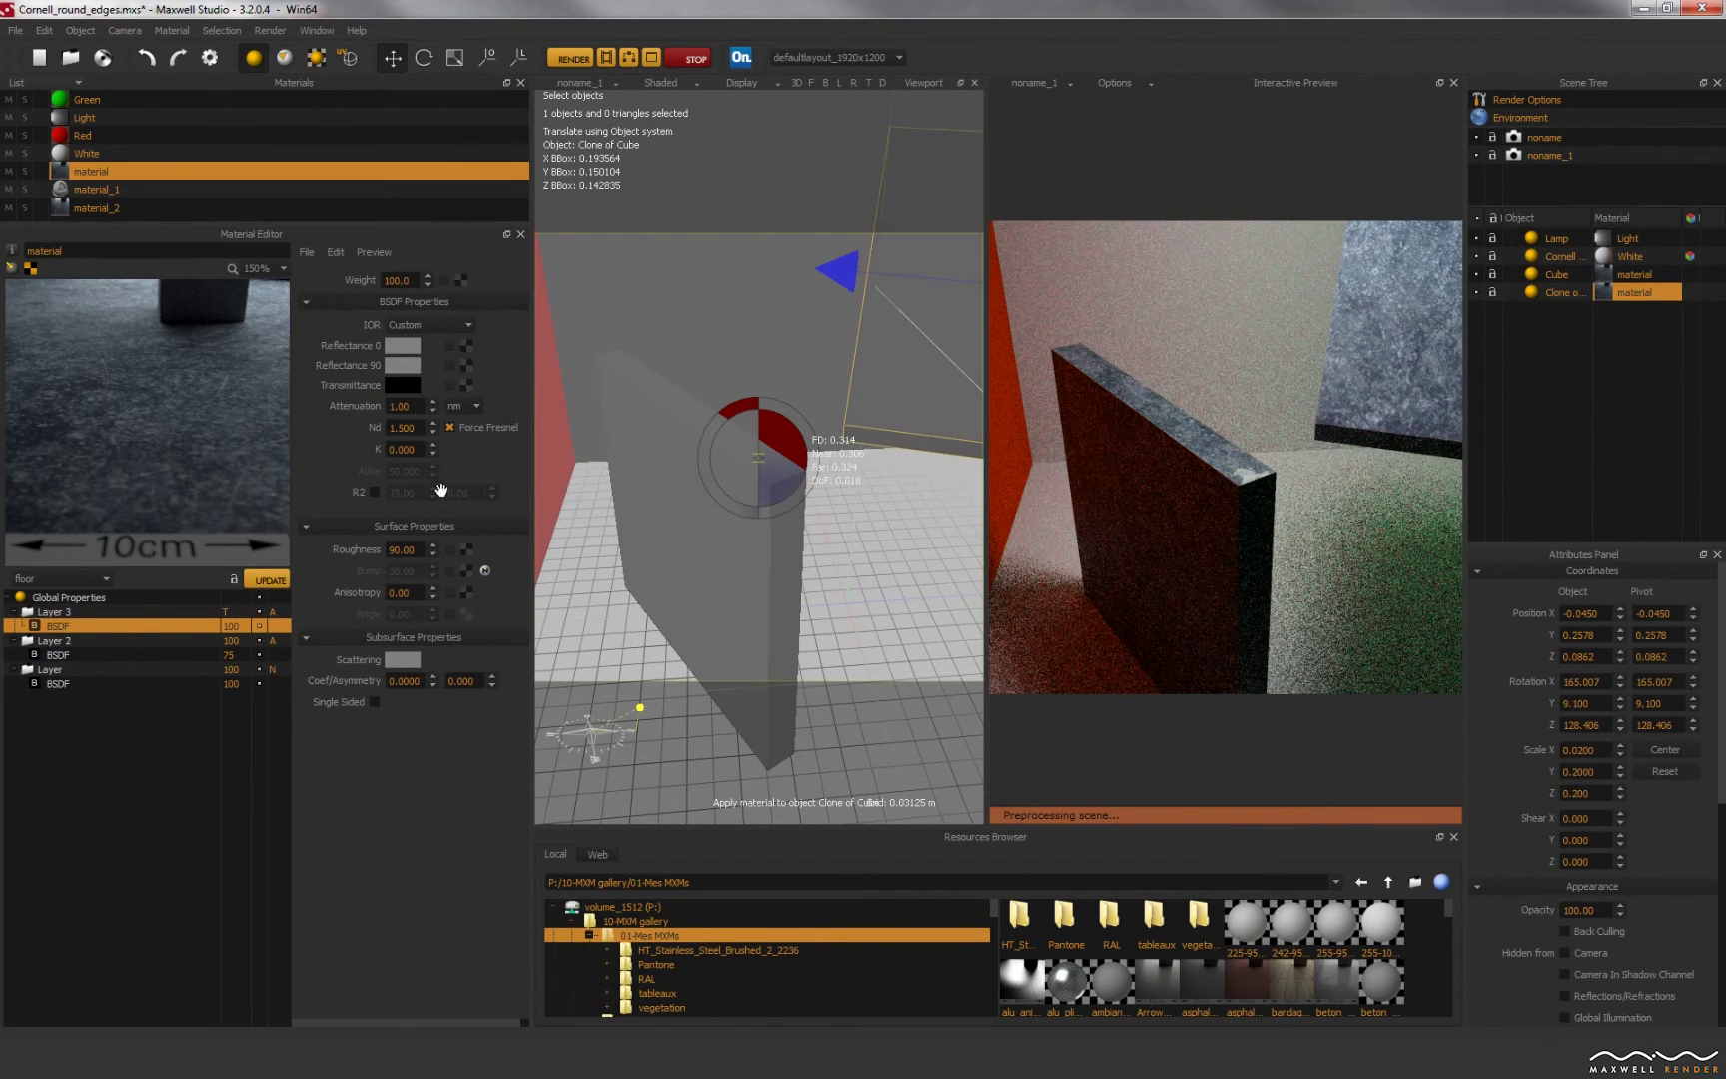
Step: Set the roughness of Layer 3's BSDF to 2 and examine the slab's edge highlights from other angles
{"action": "double_click", "coordinate": [405, 548]}
{"action": "type", "text": "2"}
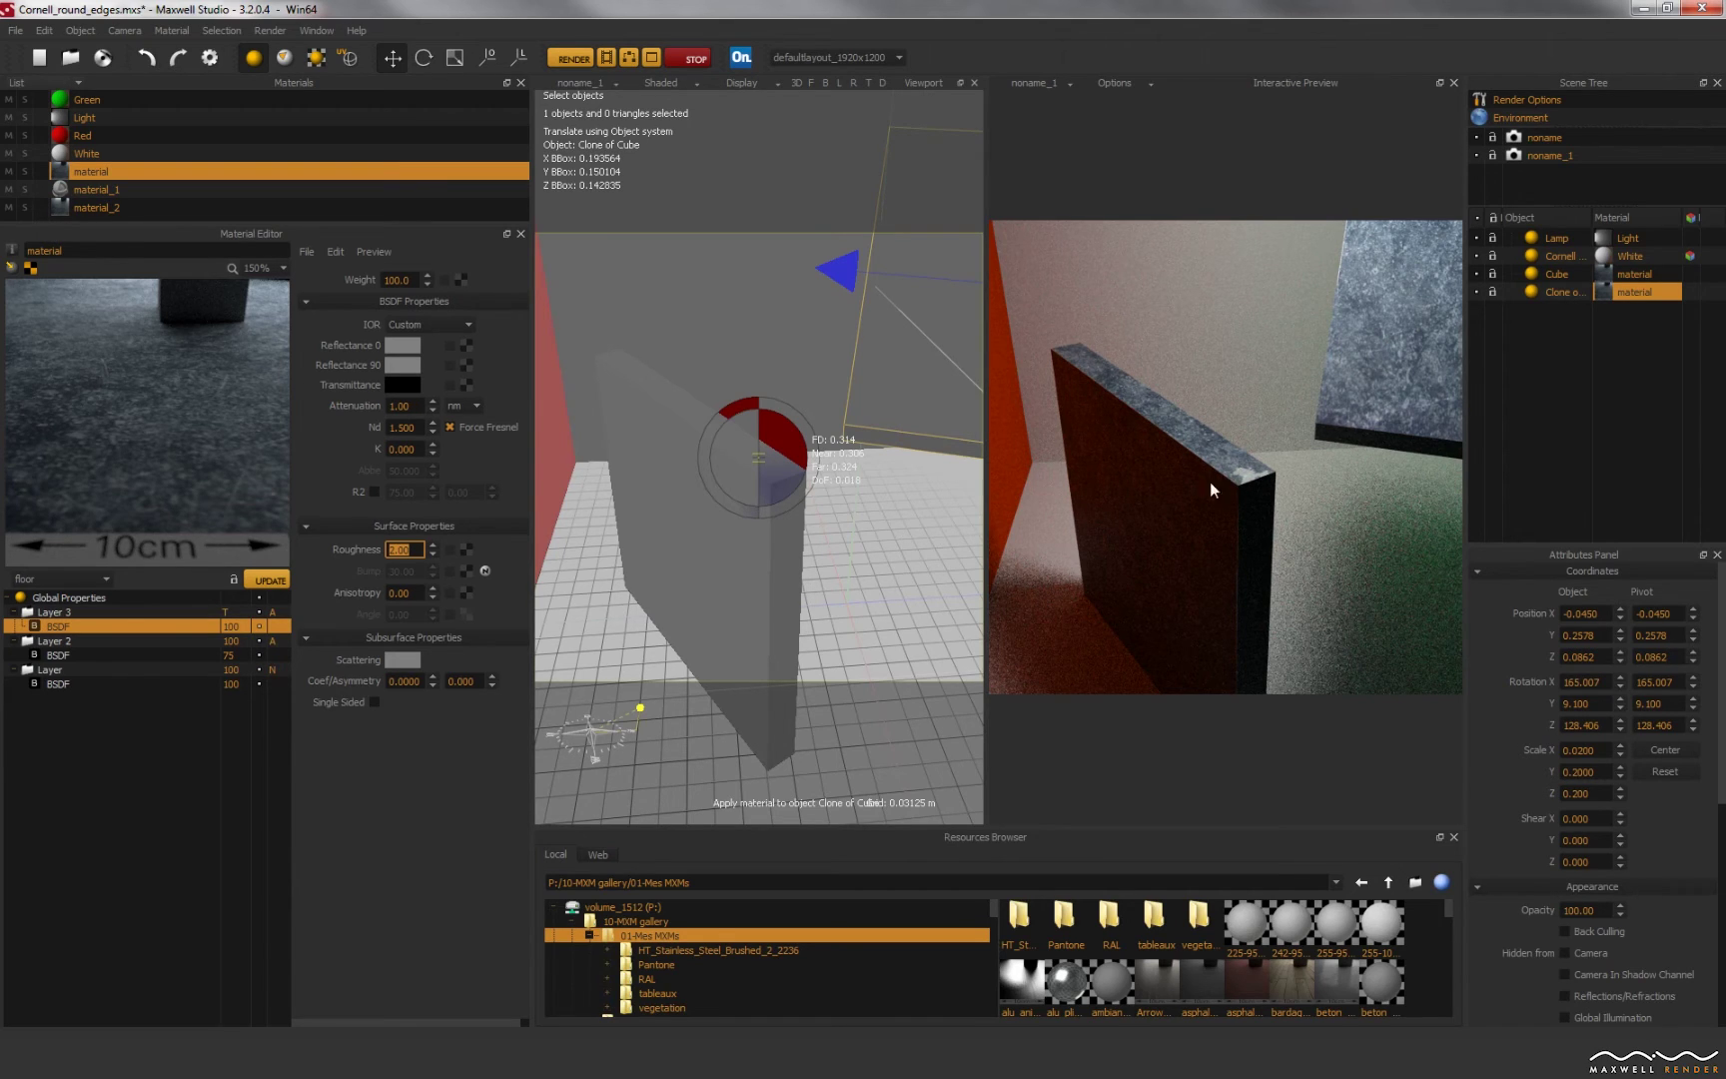
{"action": "left_click_drag", "start_coordinate": [816, 517], "coordinate": [758, 585], "text": "alt"}
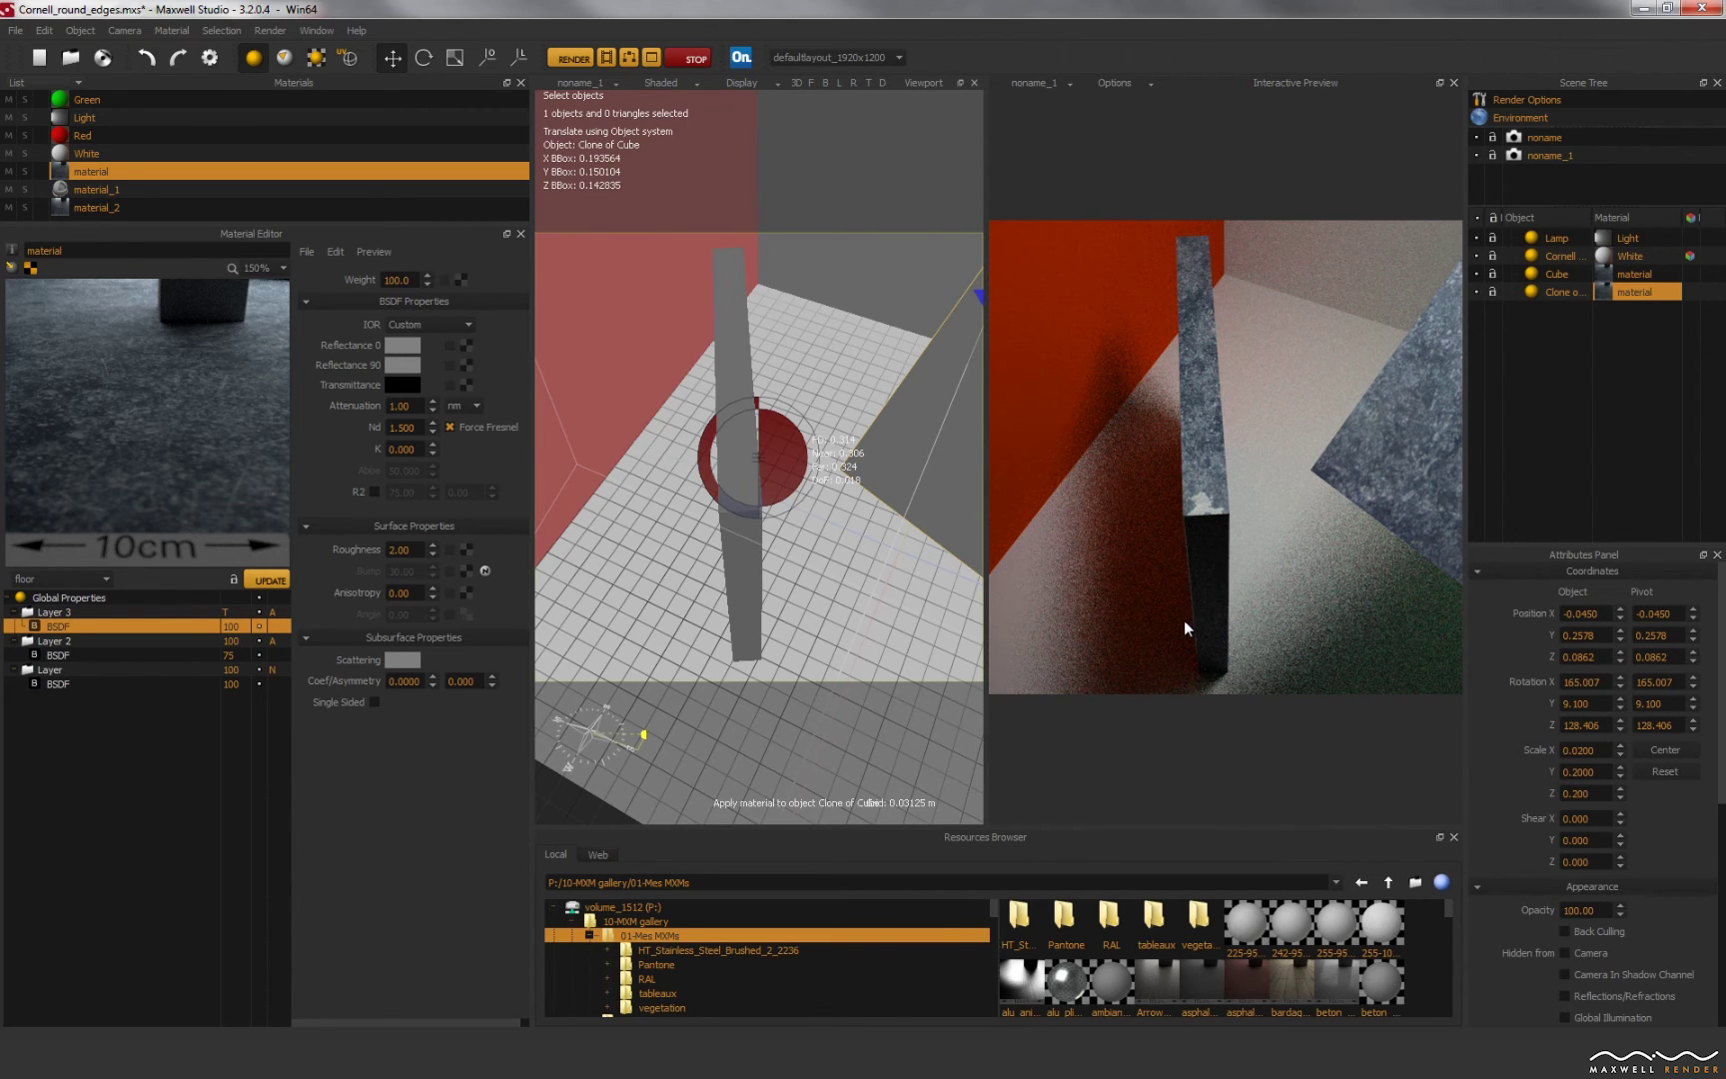
{"action": "left_click_drag", "start_coordinate": [816, 547], "coordinate": [759, 554], "text": "alt"}
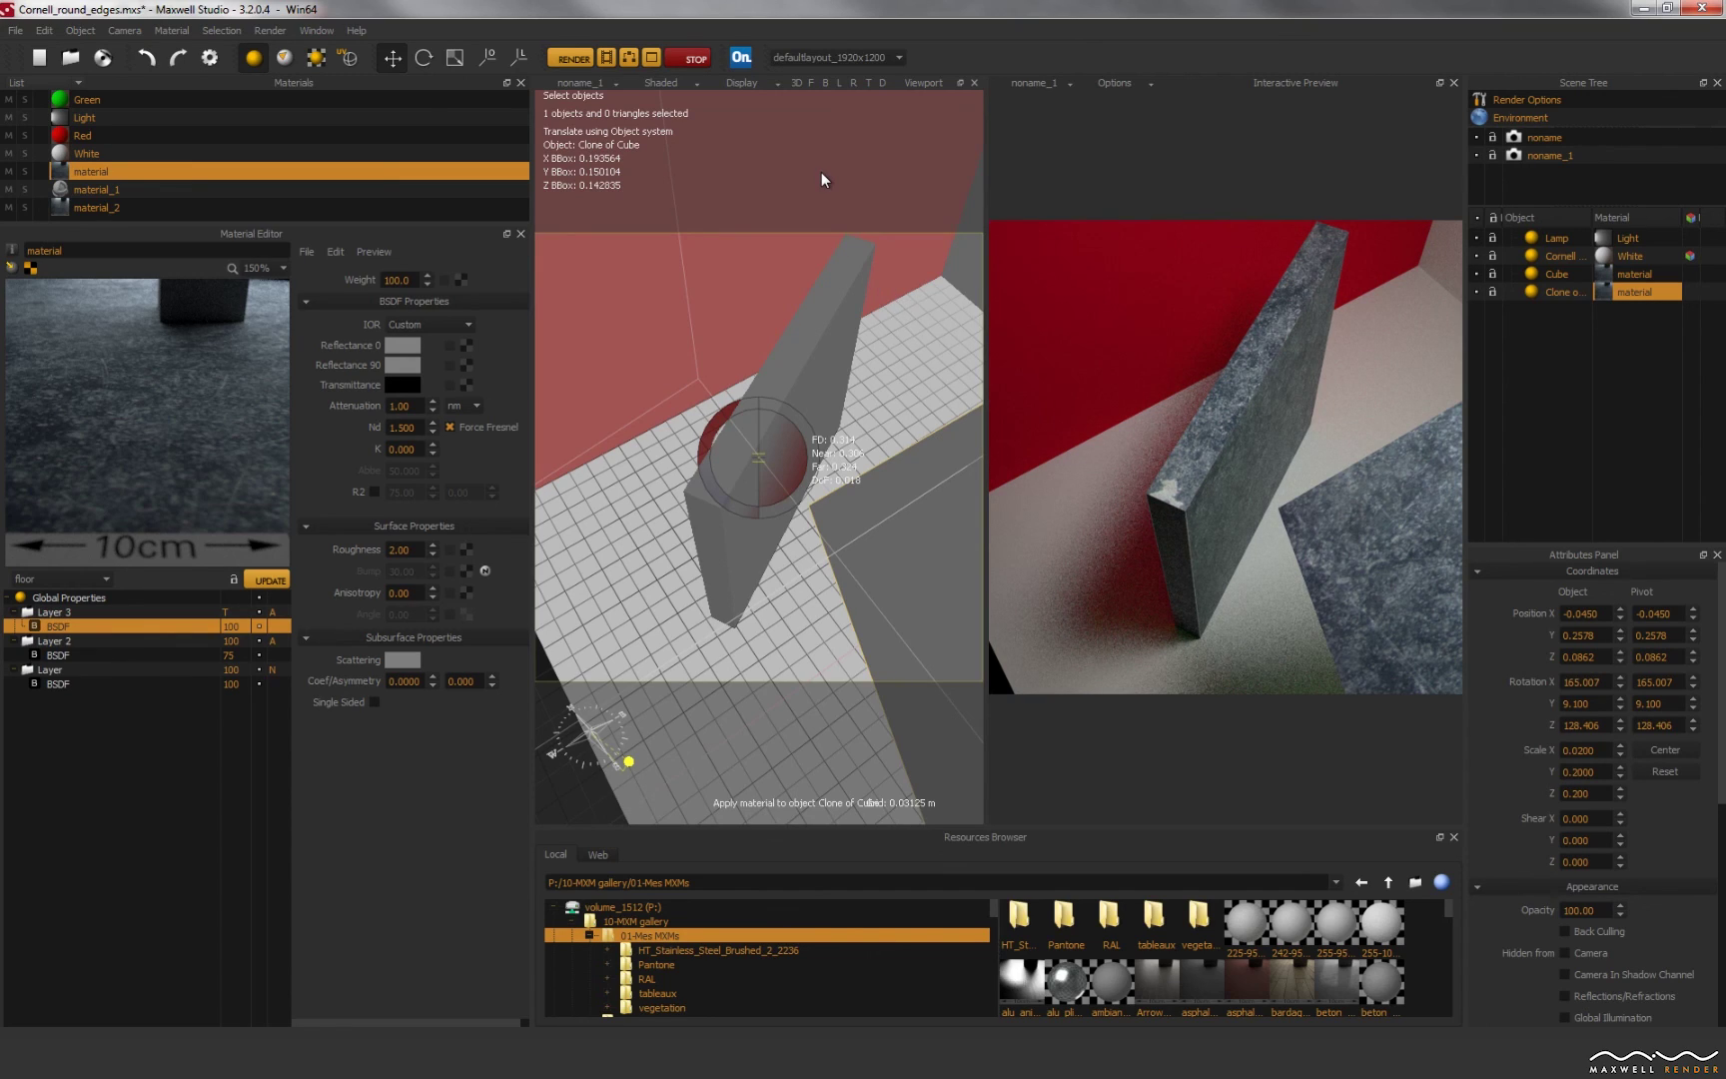
{"action": "scroll", "coordinate": [810, 183], "scroll_direction": "up", "scroll_amount": 2}
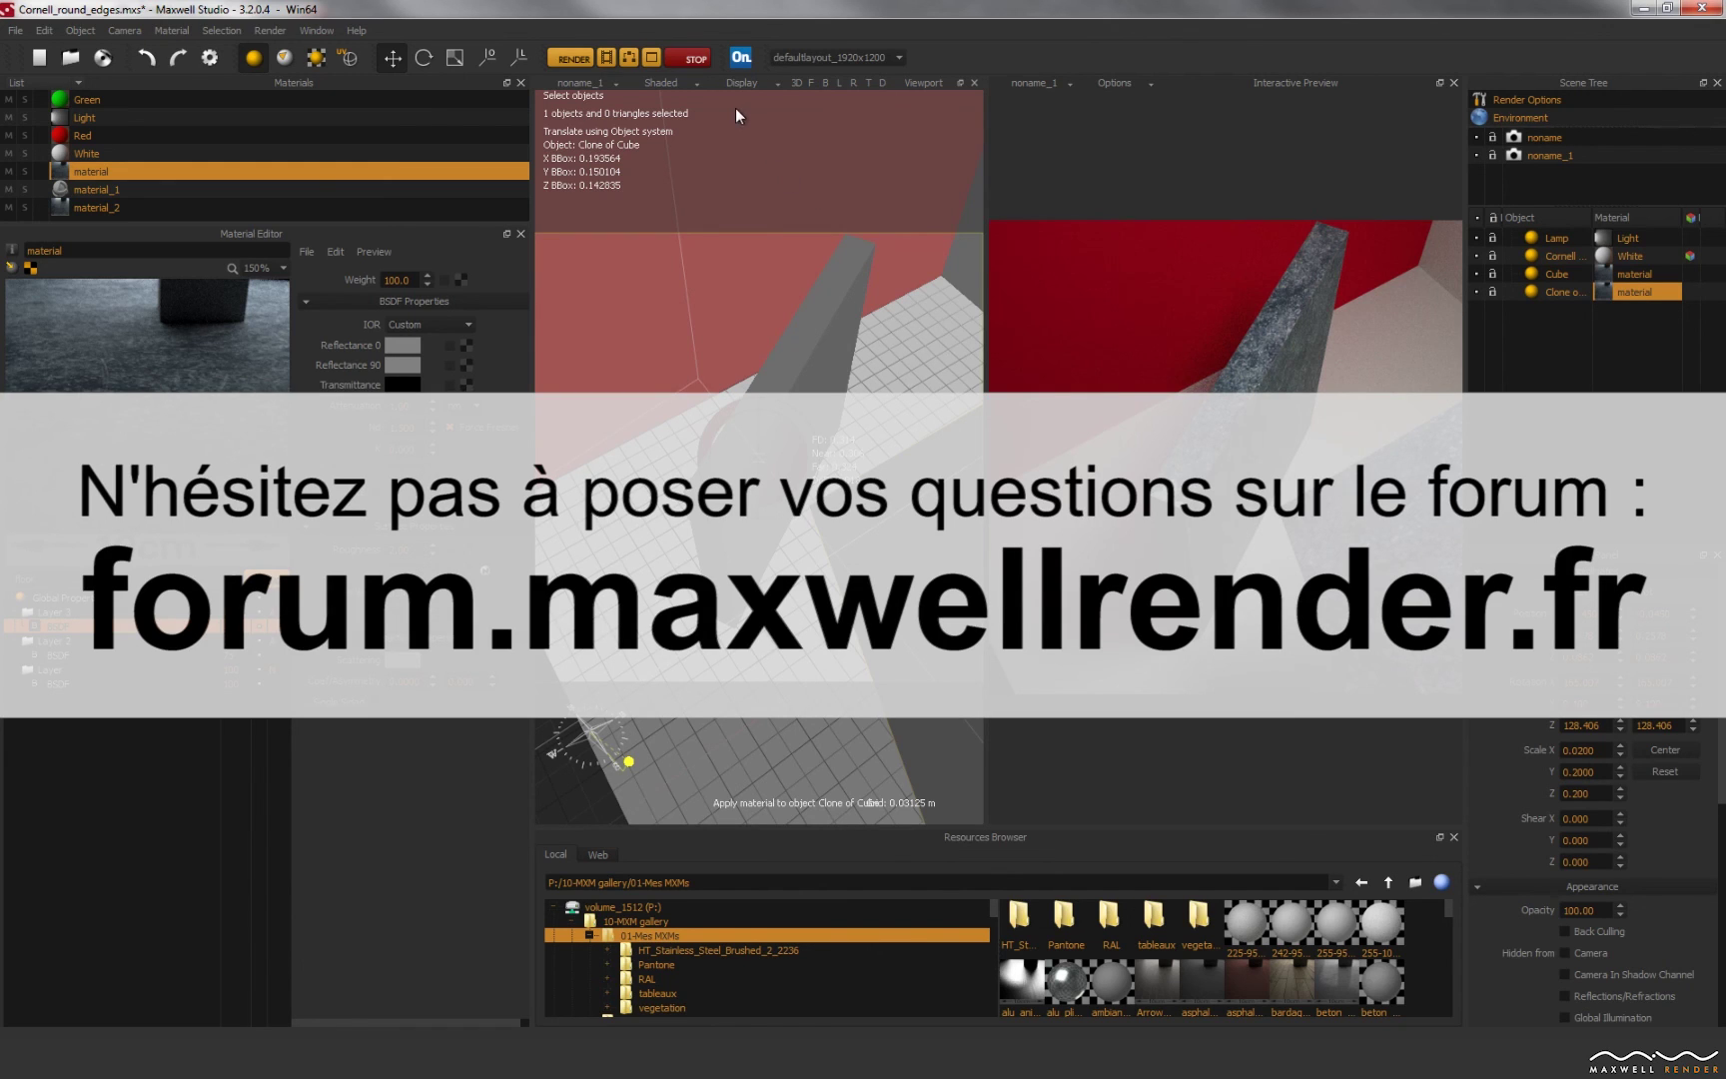